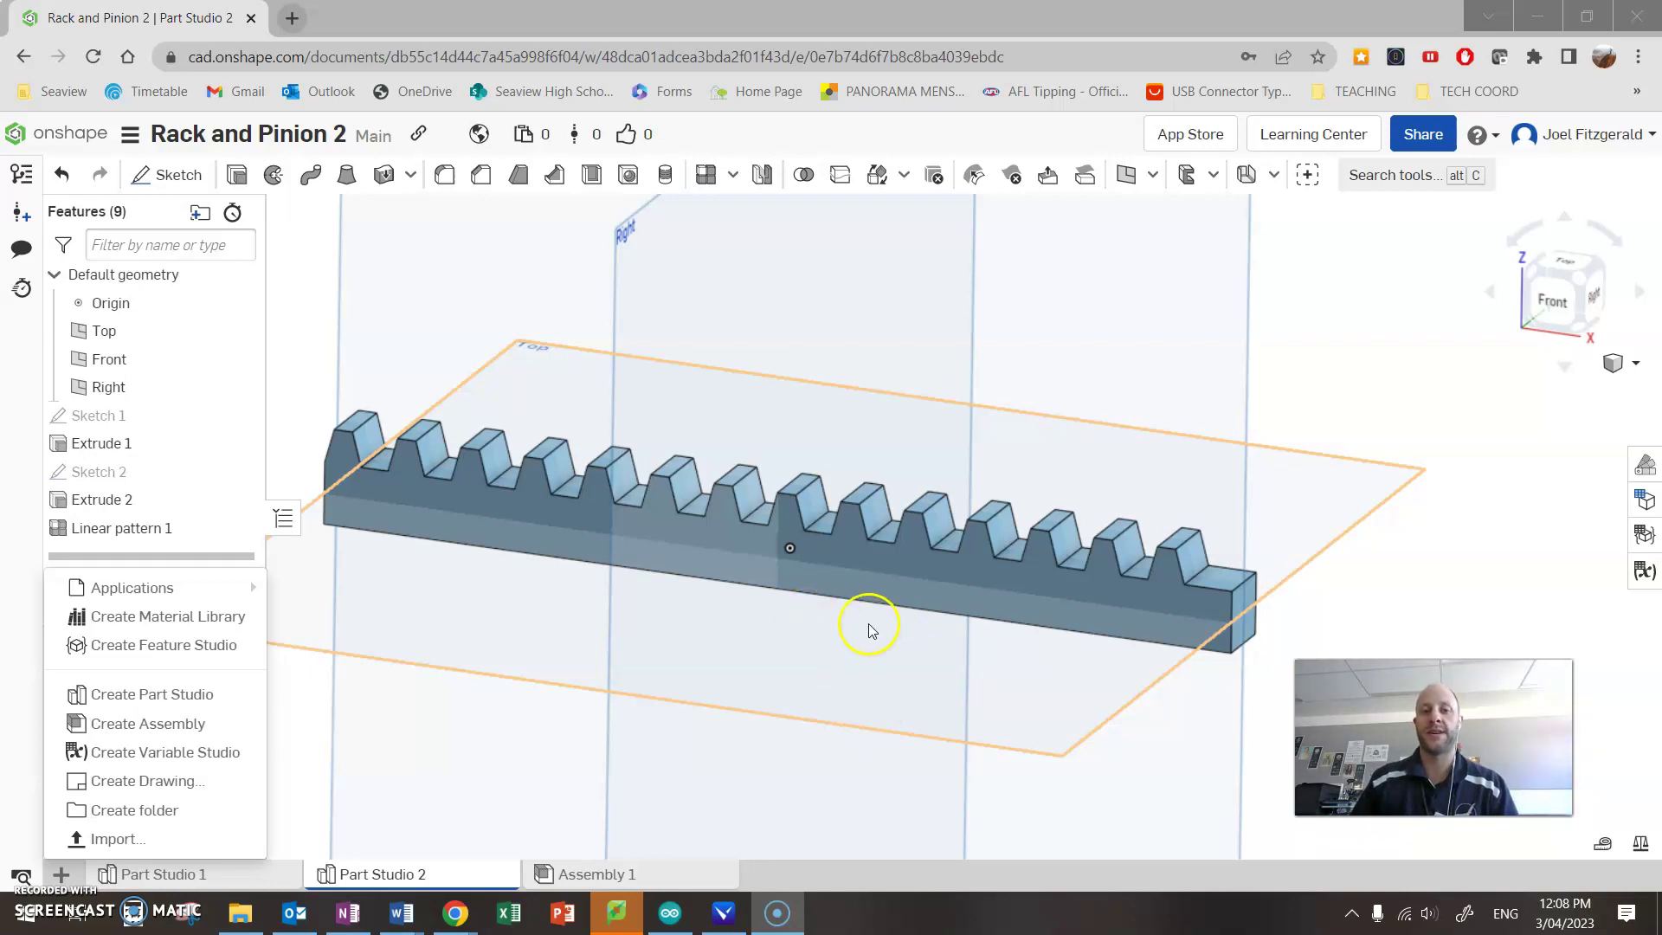
# Step: Examine the rack model and the naming option for its part in the parts list
pyautogui.moveTo(841, 612); pyautogui.dragTo(971, 616, button='right')
pyautogui.scroll(-3, 868, 597)
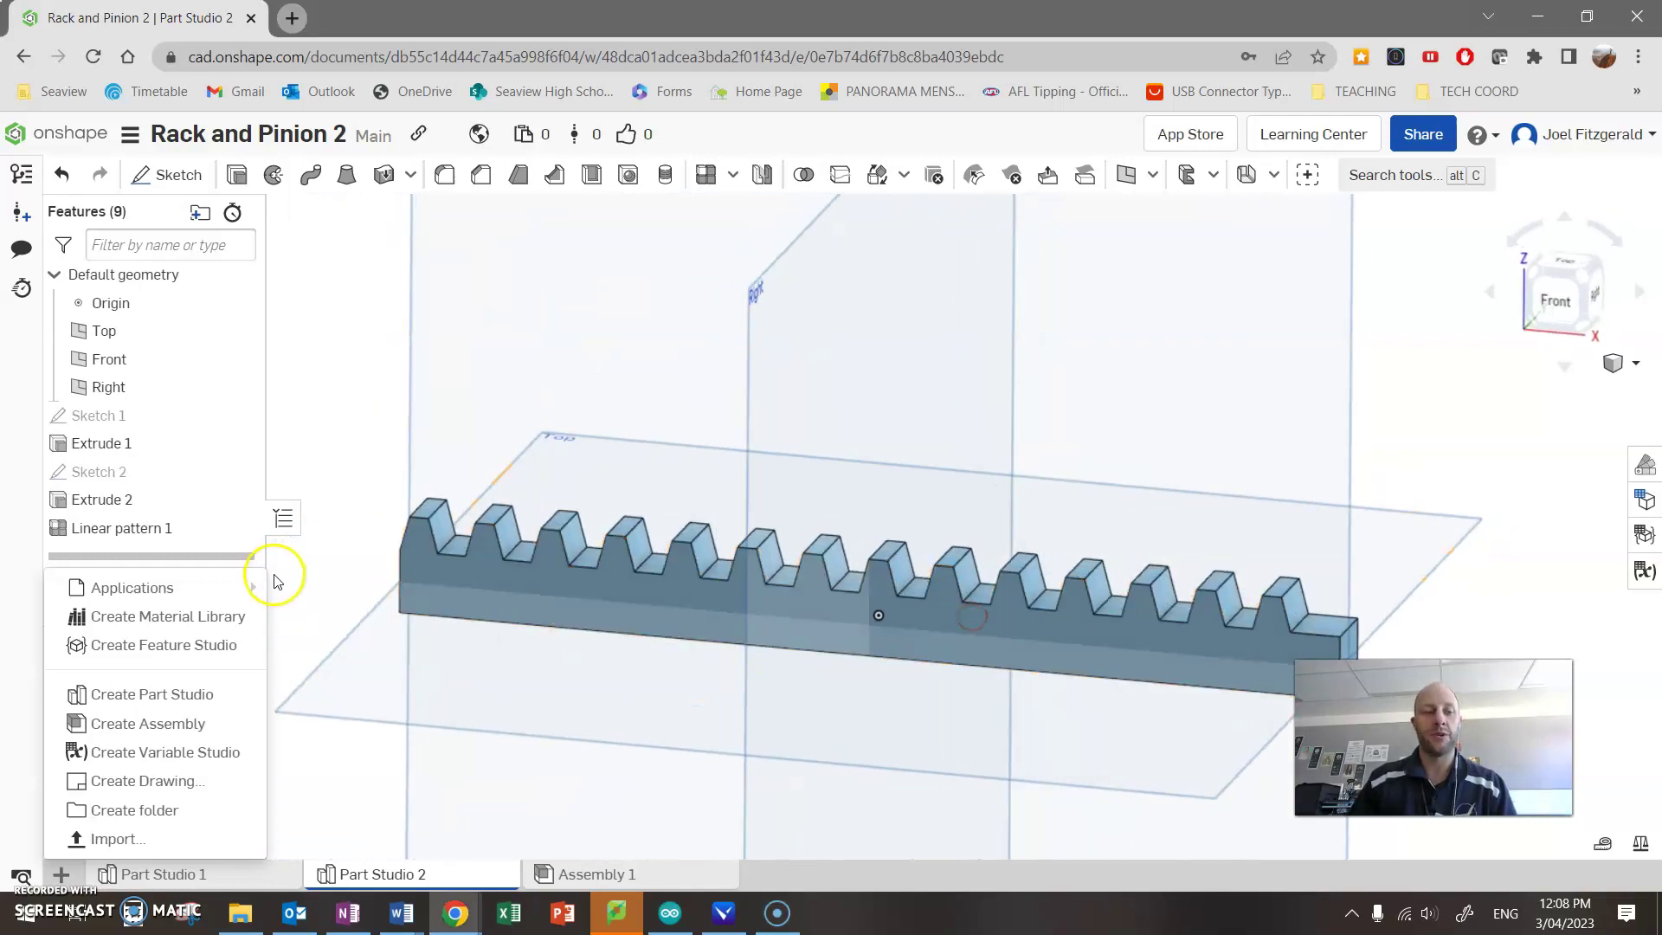
pyautogui.click(358, 402)
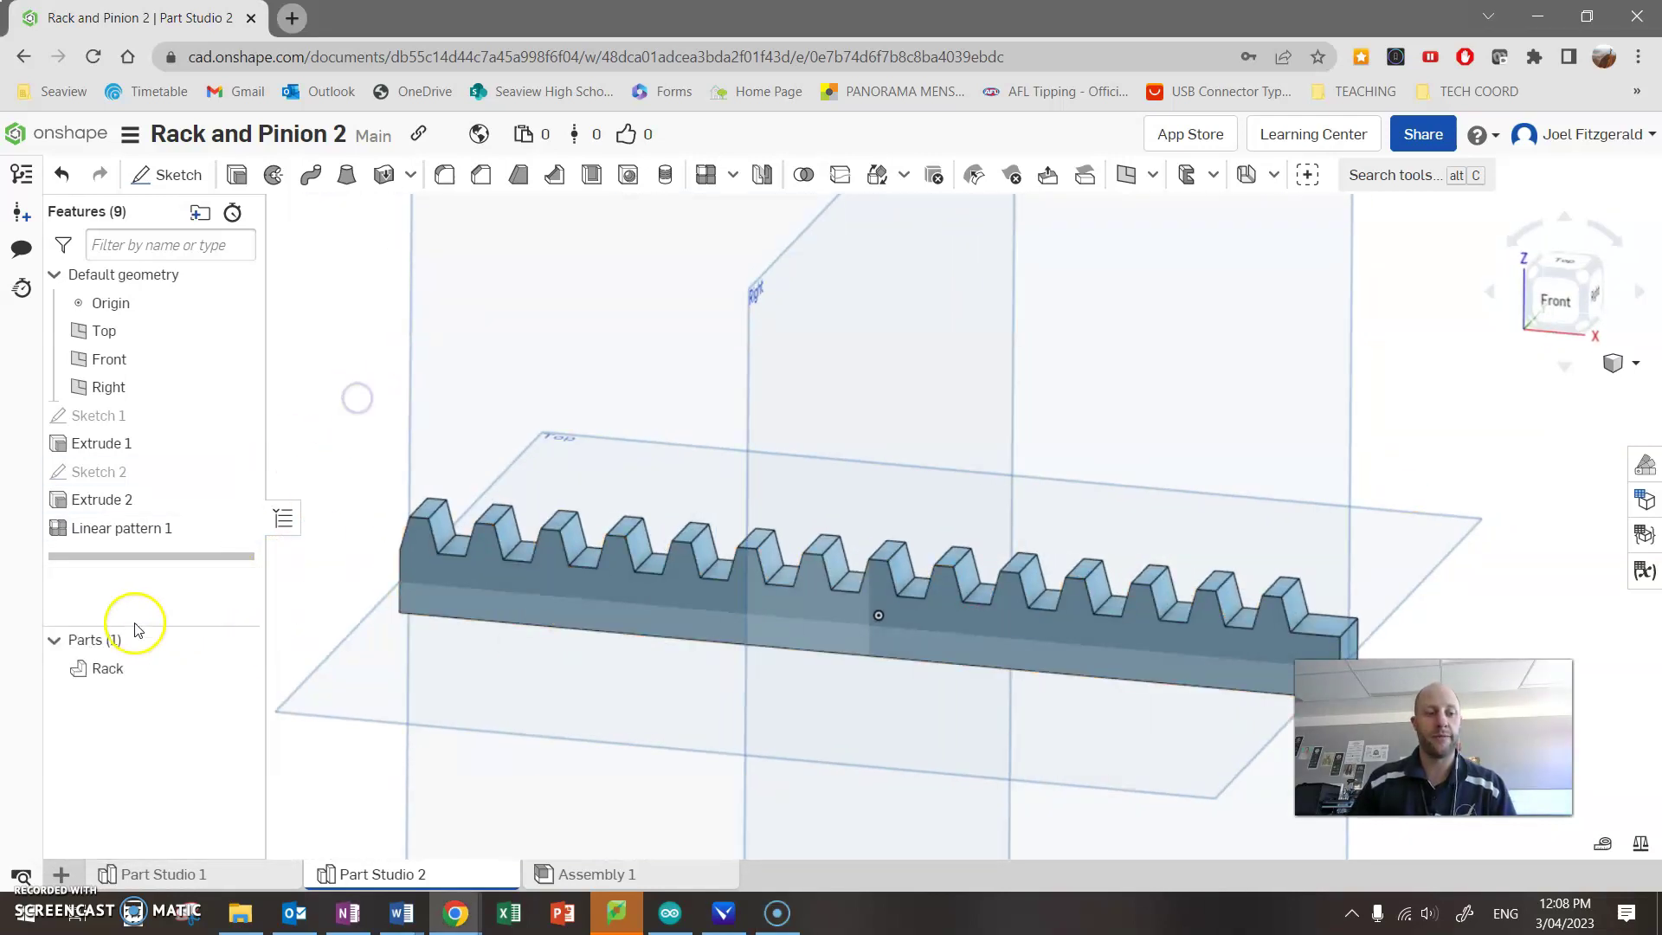
pyautogui.rightClick(107, 674)
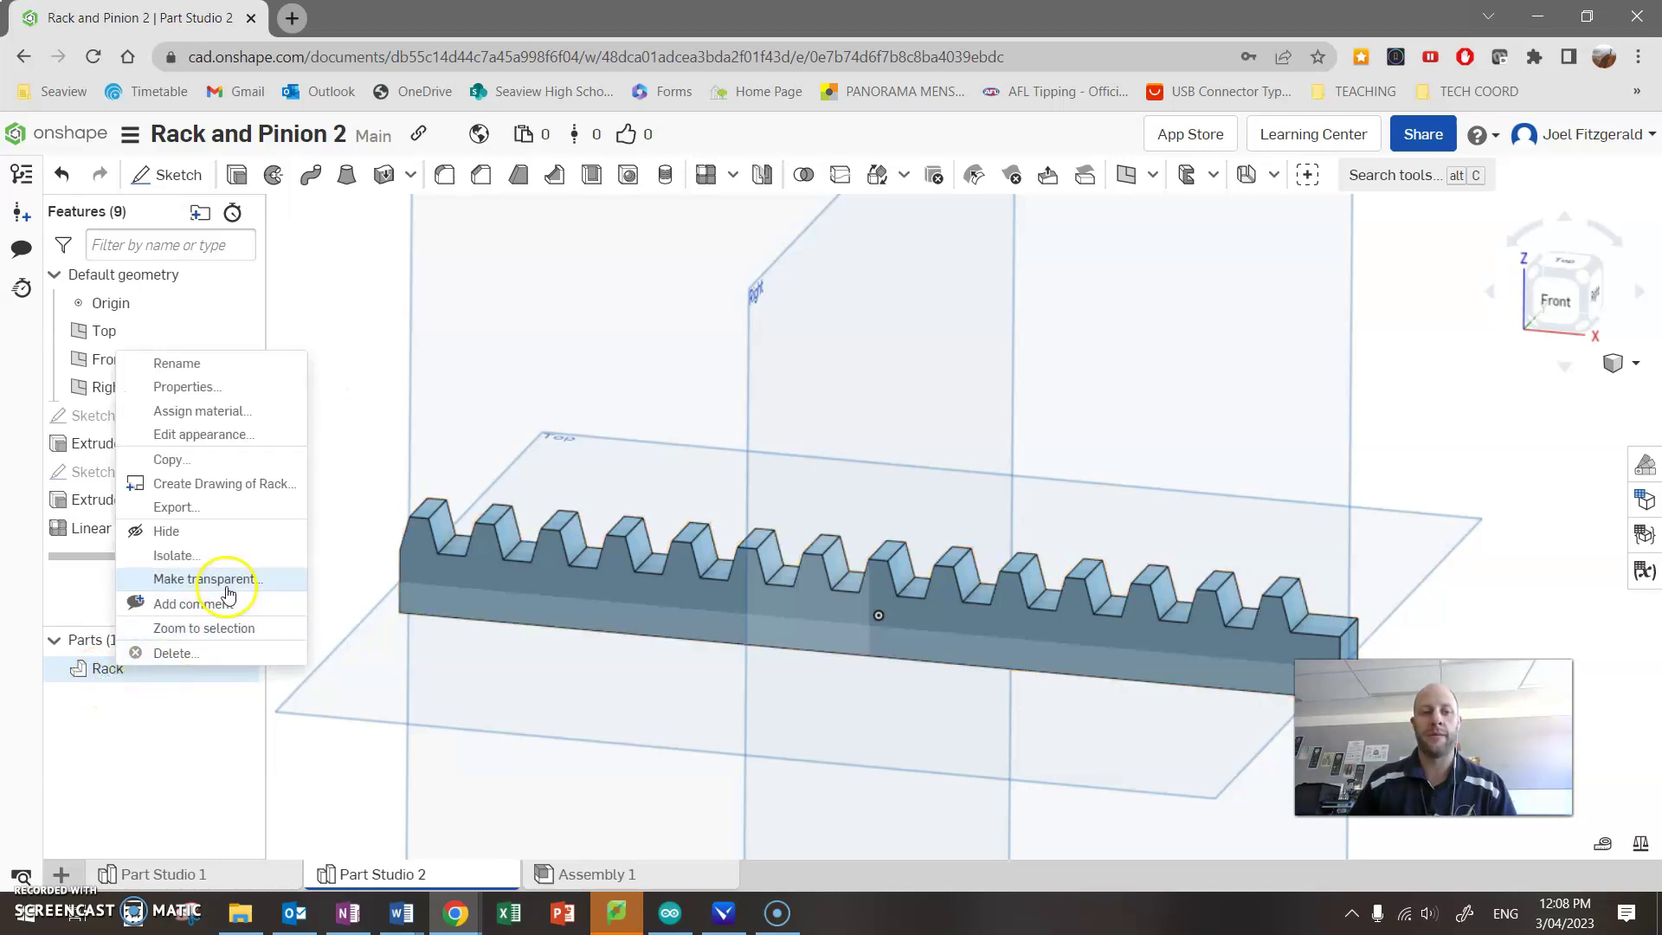
pyautogui.click(184, 365)
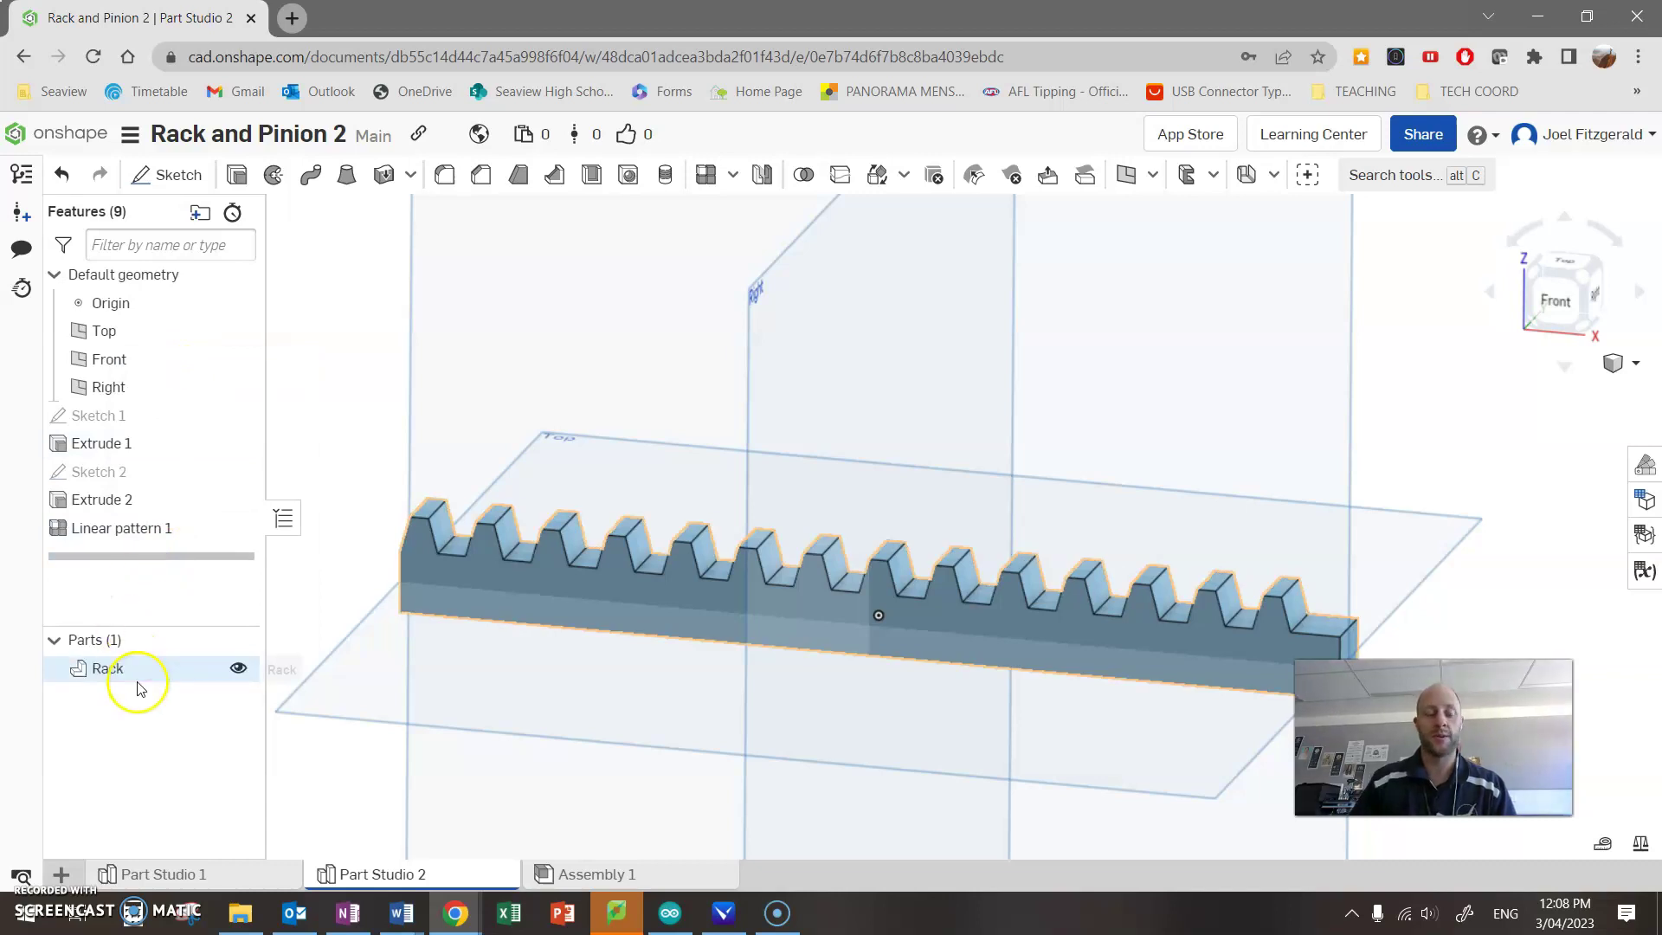
pyautogui.scroll(-2, 664, 601)
pyautogui.moveTo(727, 598); pyautogui.dragTo(690, 606, button='right')
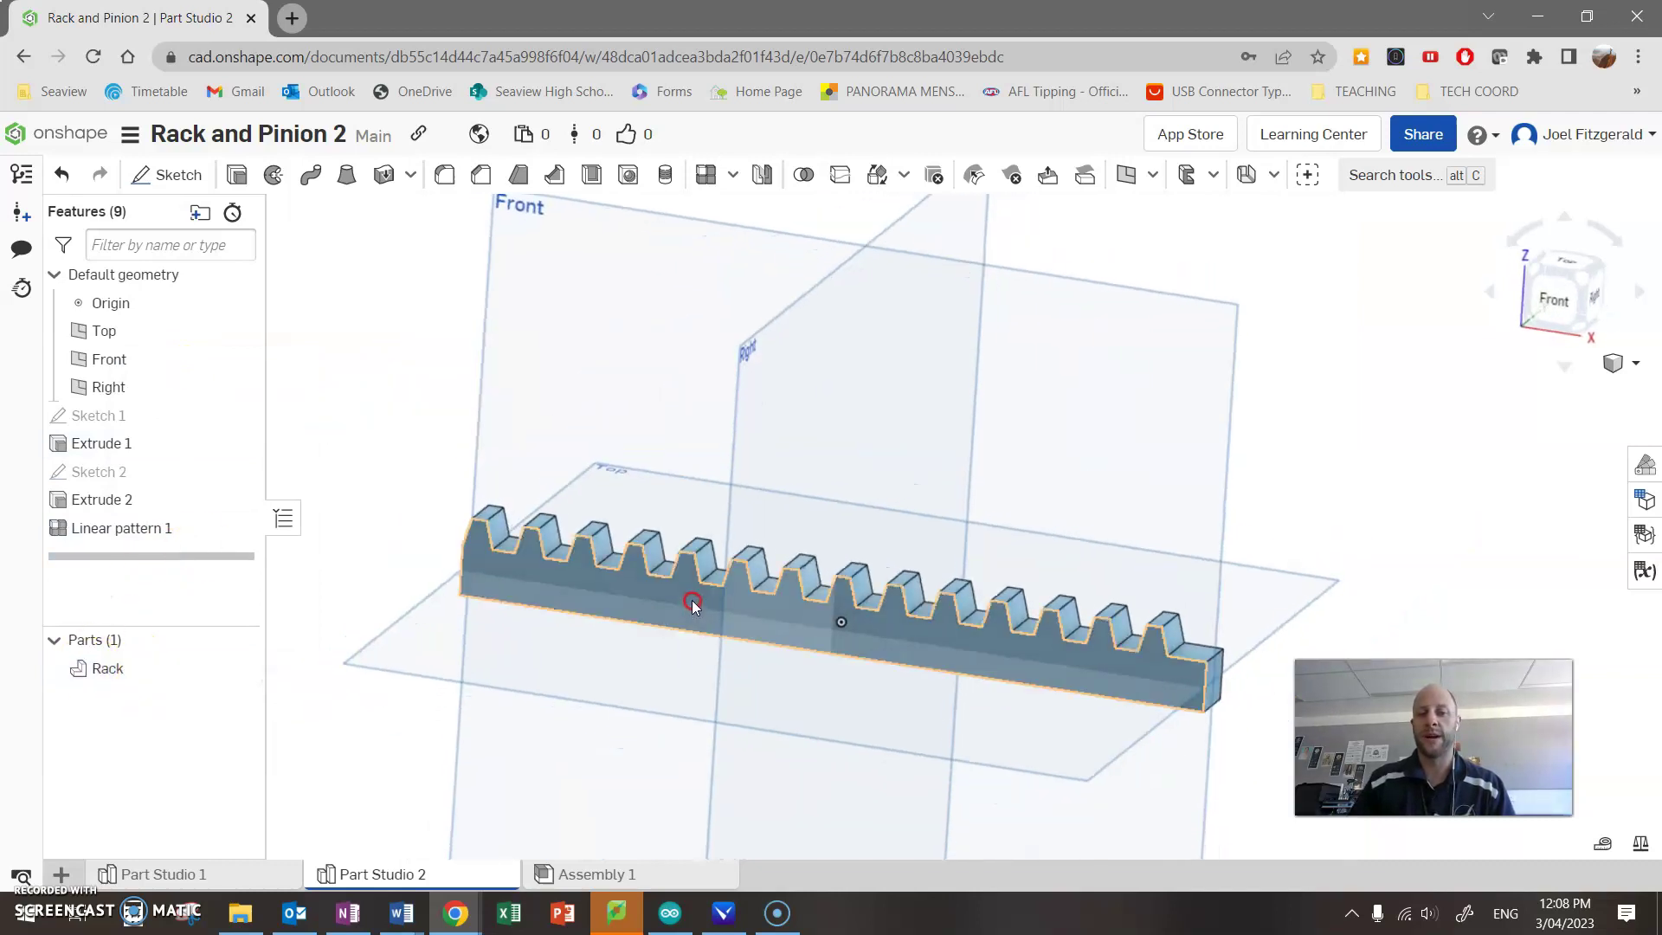
pyautogui.scroll(2, 808, 687)
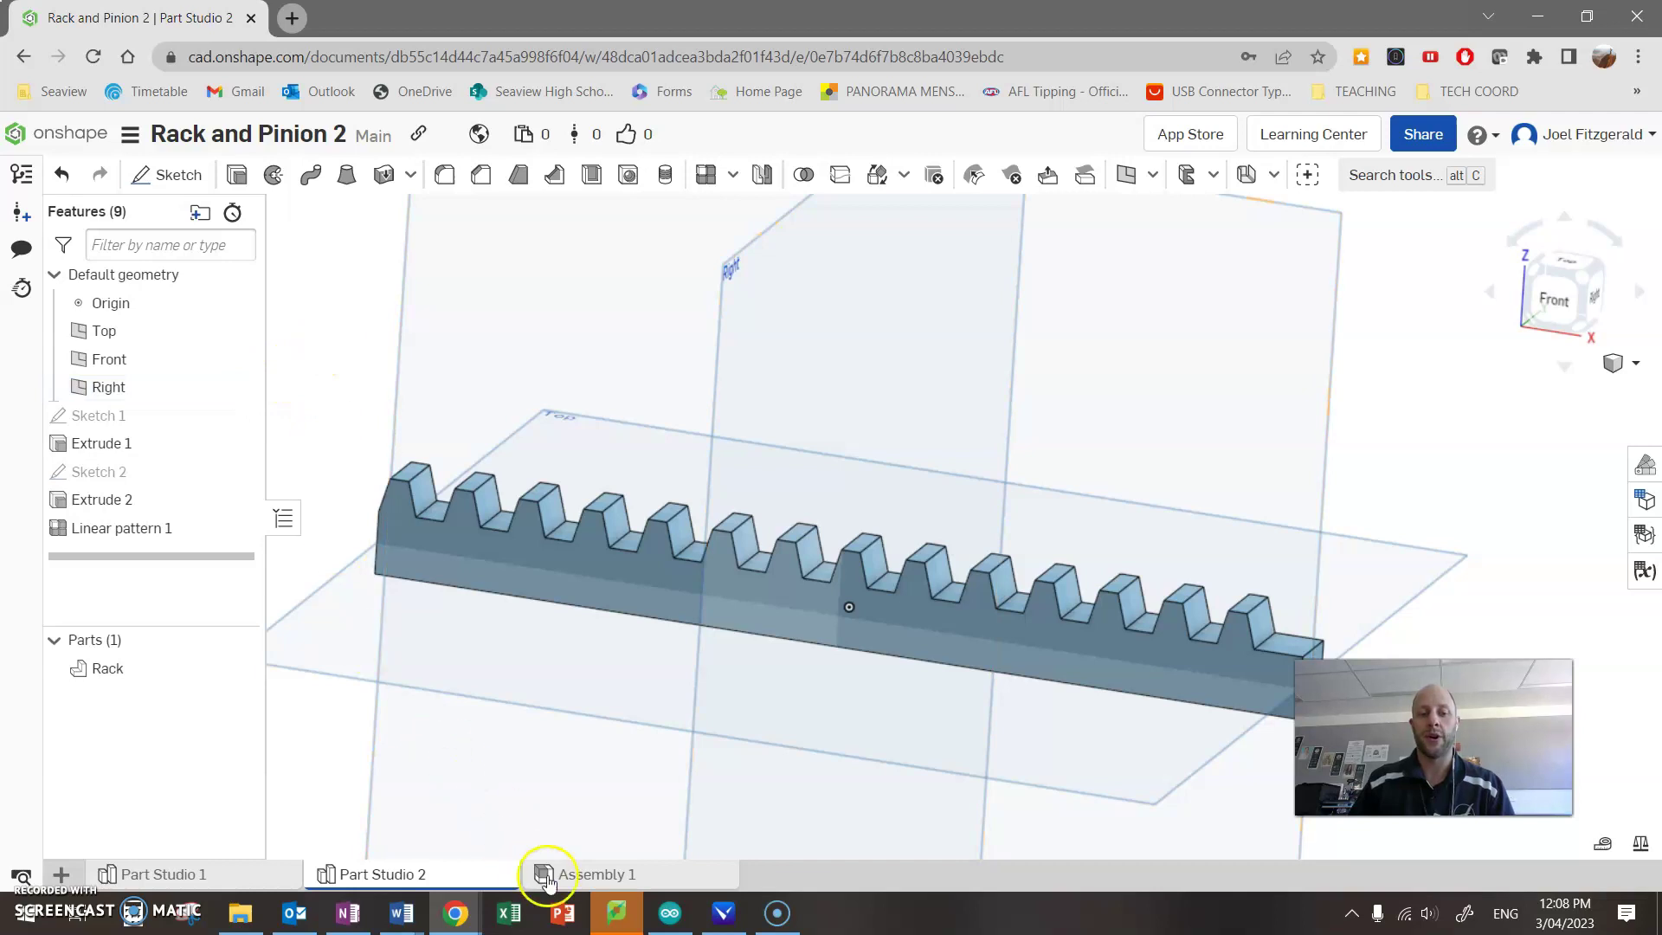
# Step: Insert the rack from Part Studio 2 and the pinion from Part Studio 1 into Assembly 1, placing the pinion above the rack
pyautogui.click(603, 880)
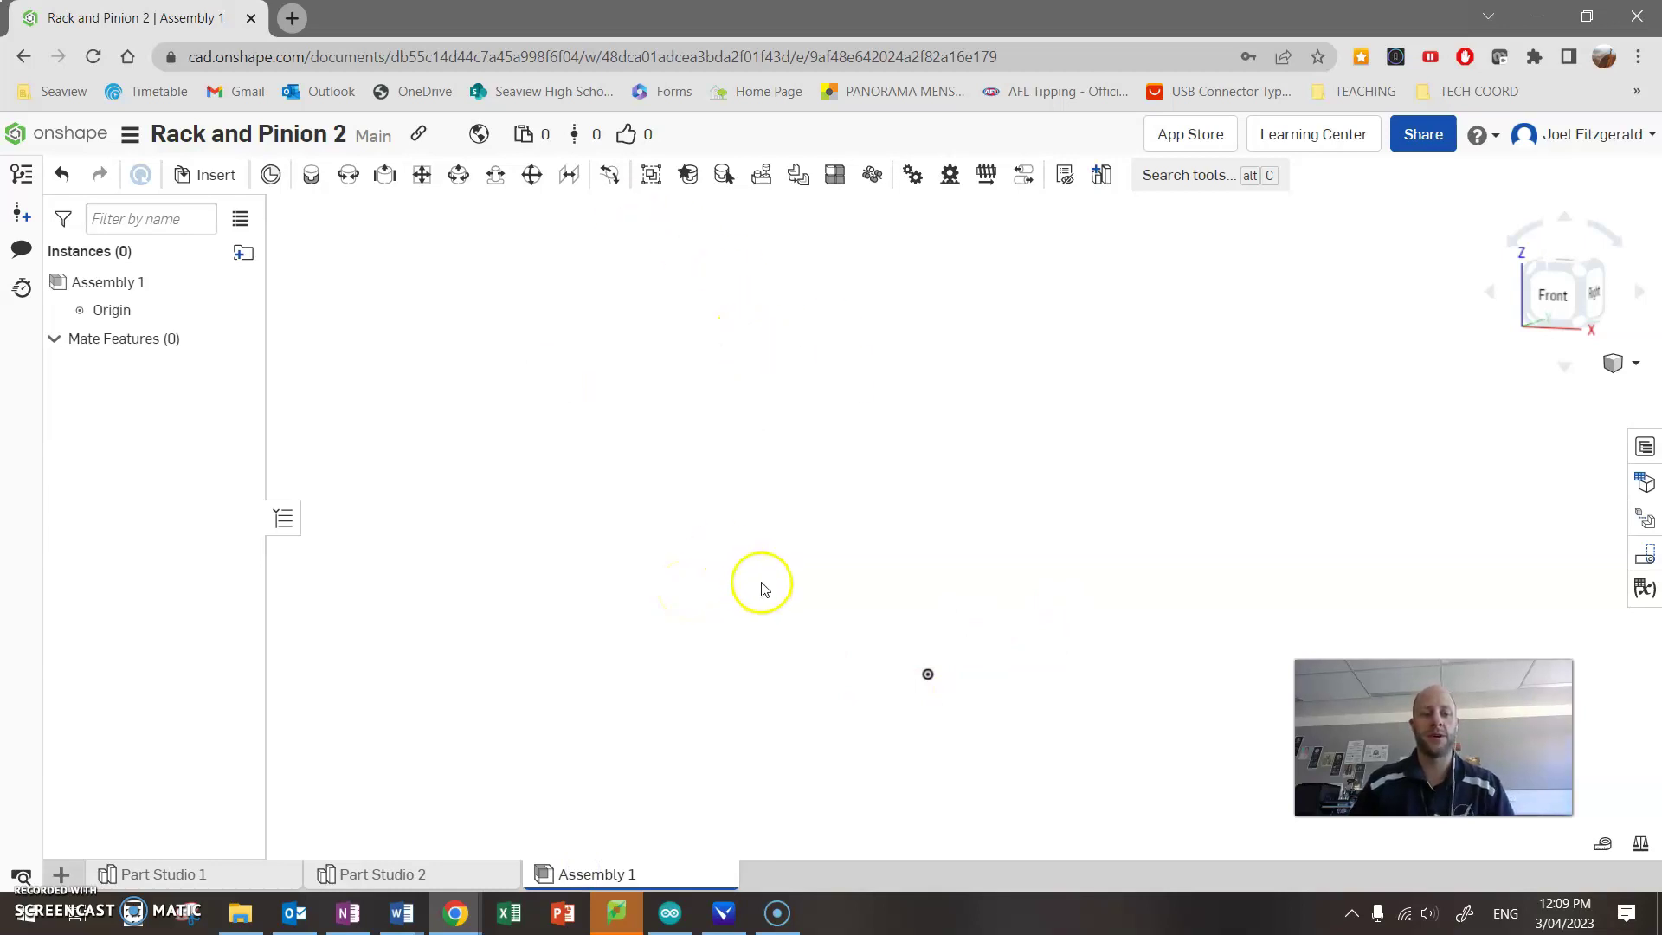
pyautogui.click(210, 176)
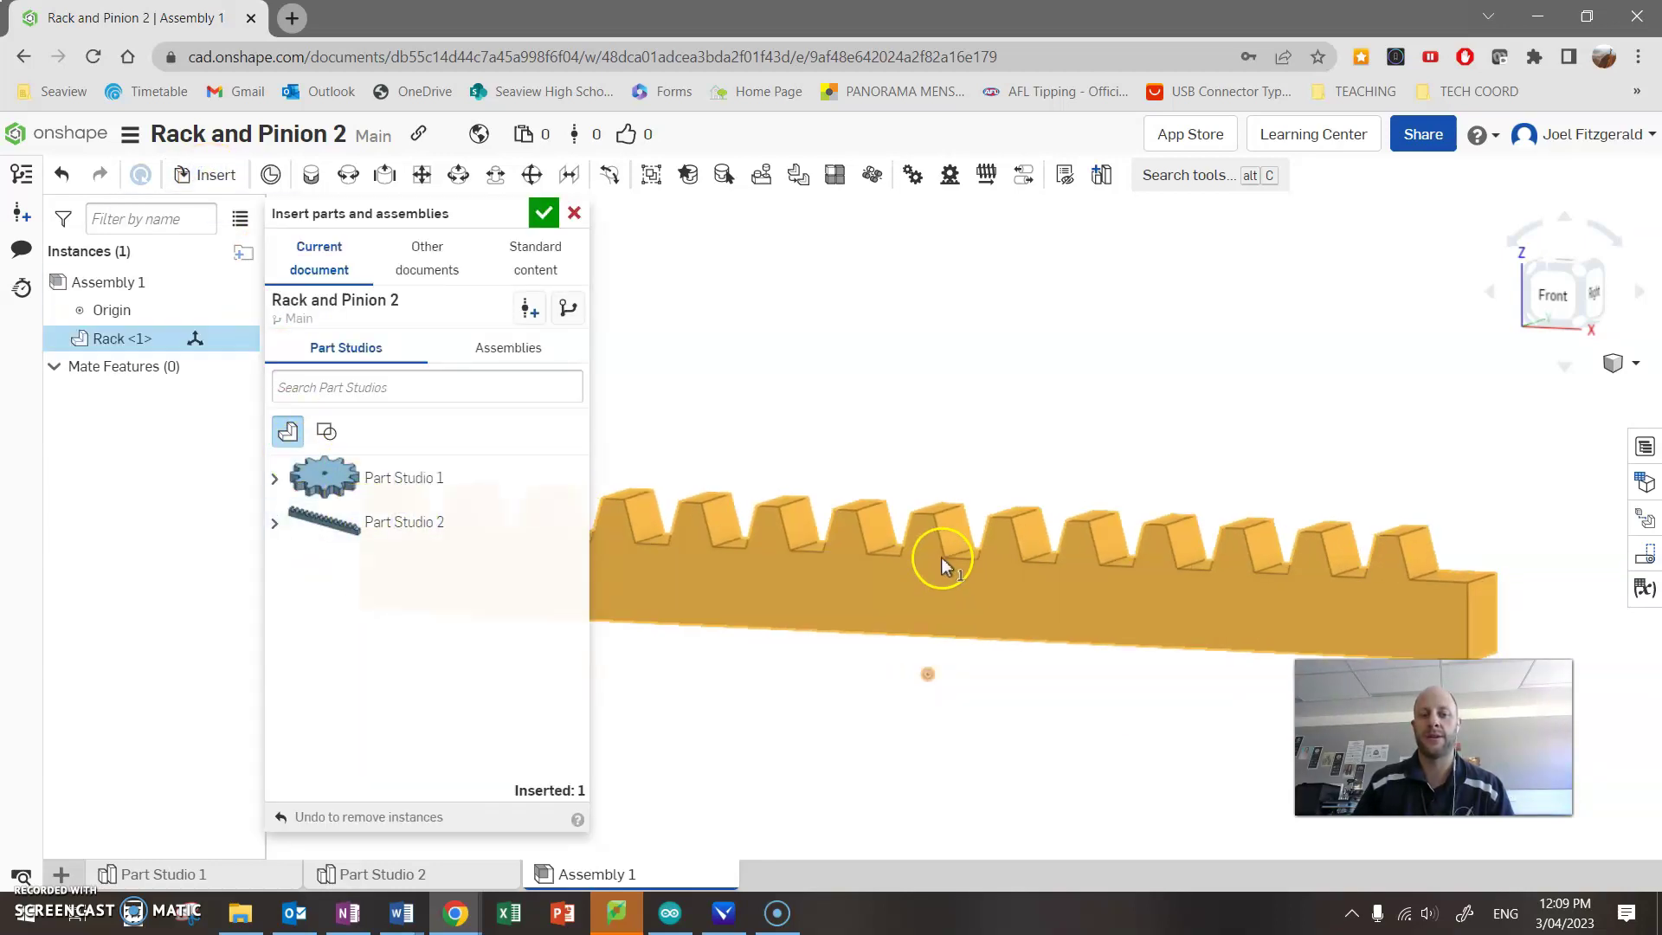
pyautogui.click(939, 621)
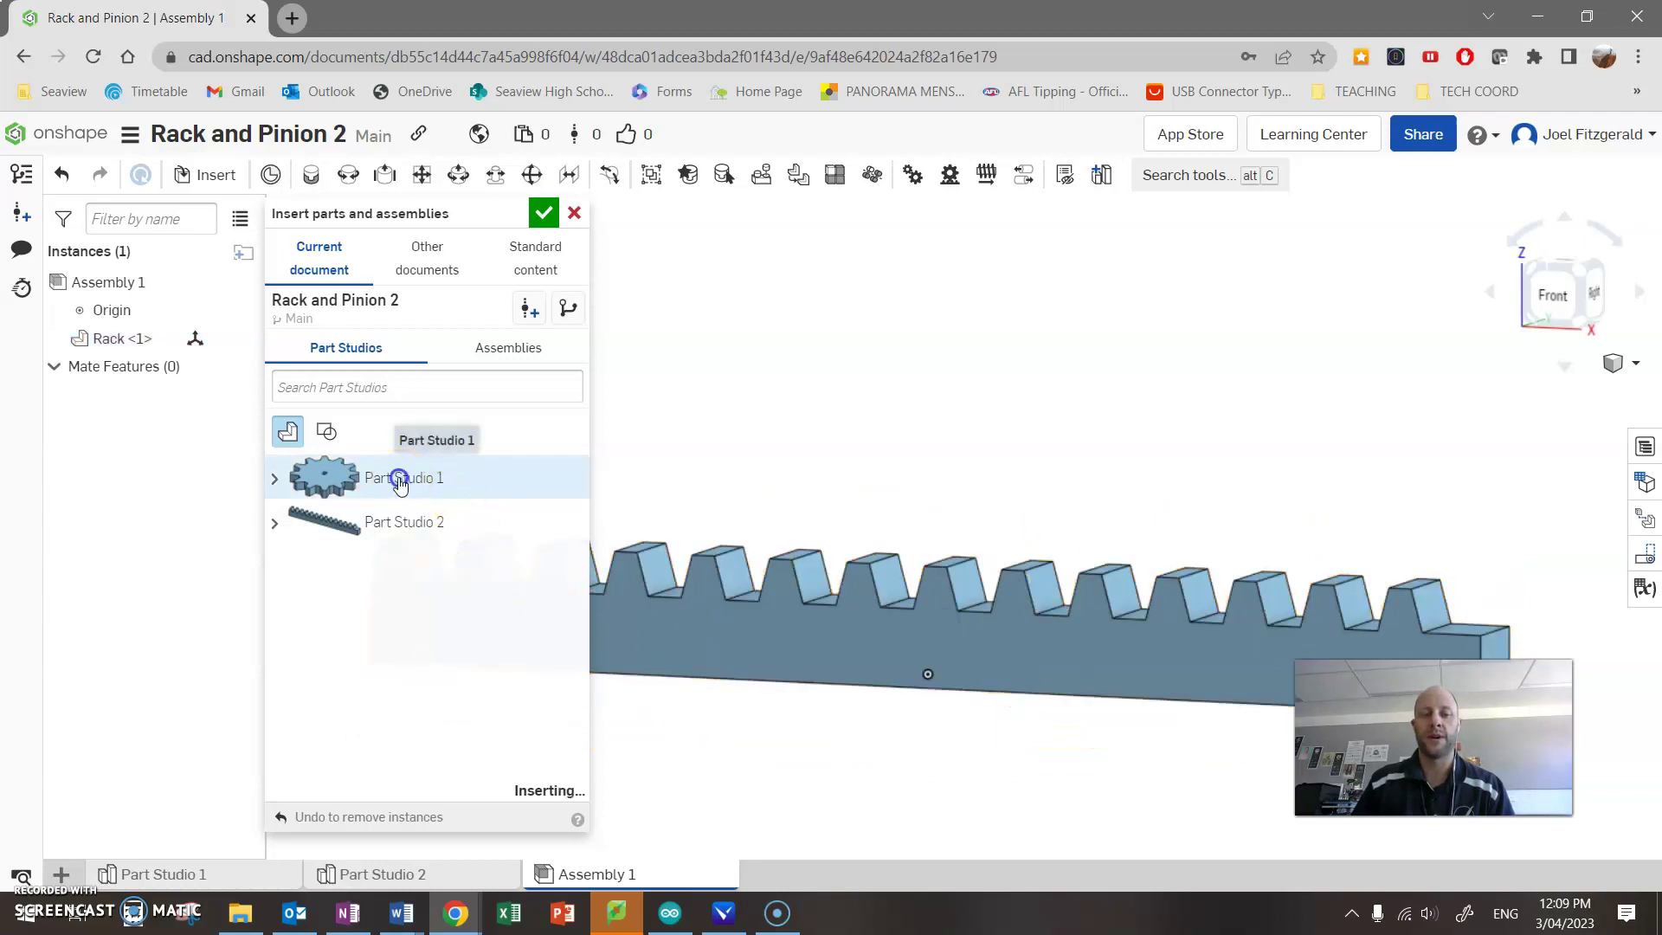
pyautogui.click(950, 305)
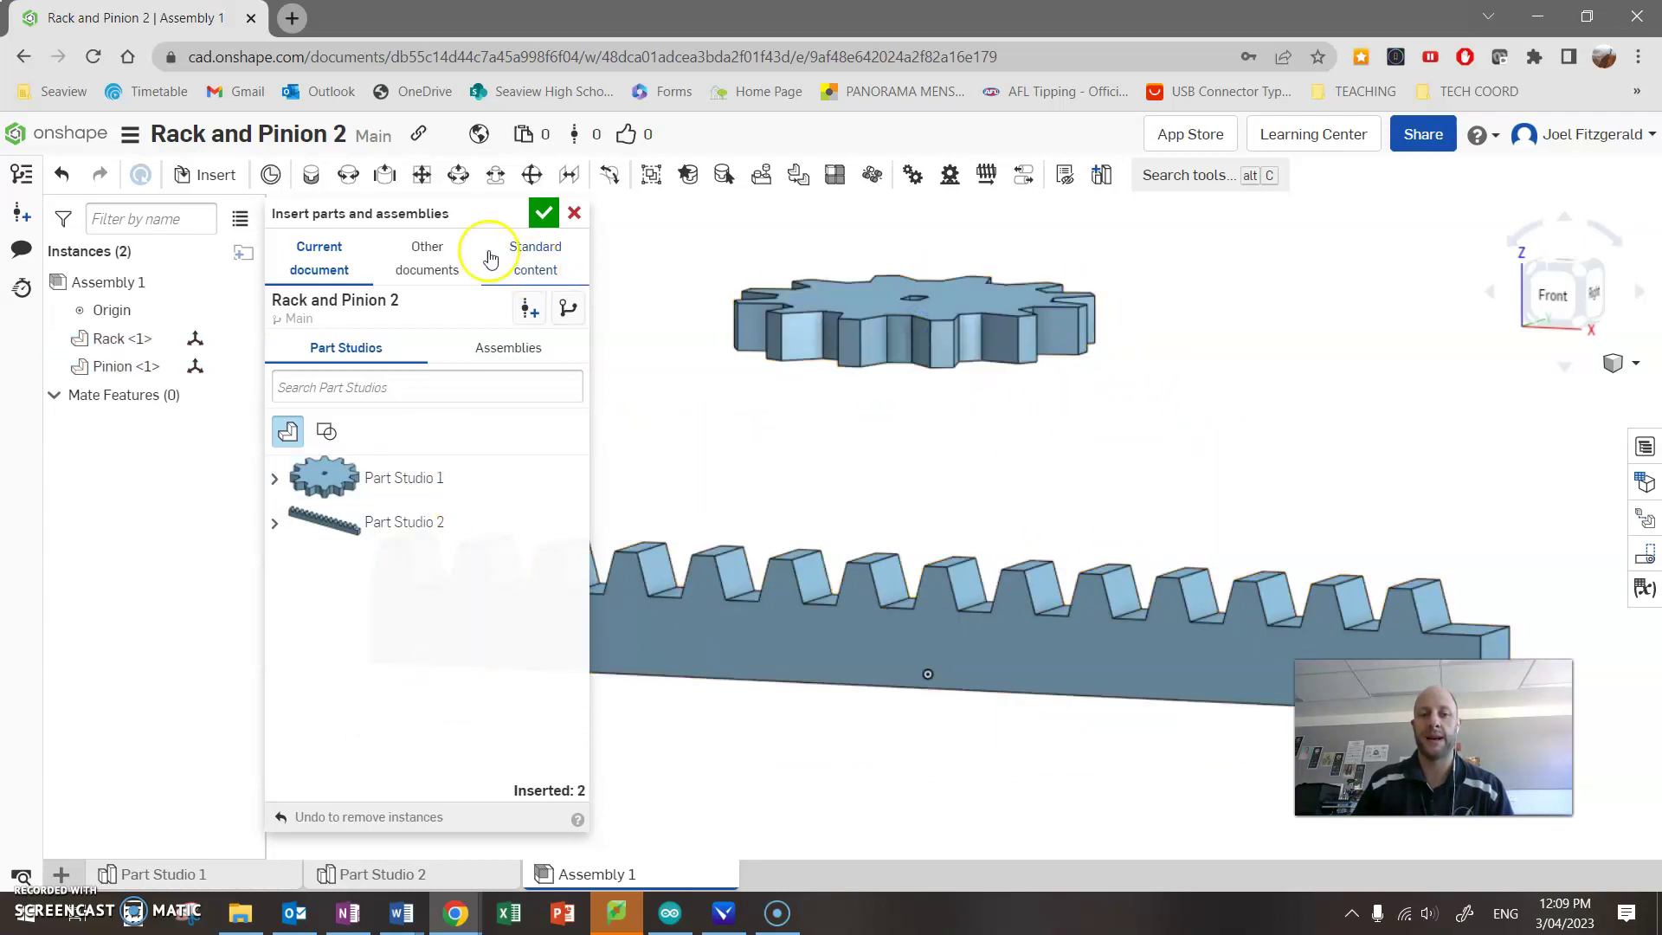
pyautogui.click(542, 213)
# Step: Move the unconstrained rack and pinion around freely, leaving the pinion above the rack's left half
pyautogui.moveTo(1030, 492)
pyautogui.mouseDown(button='right')
pyautogui.moveTo(1056, 557)
pyautogui.moveTo(1021, 459)
pyautogui.mouseUp(button='right')
pyautogui.moveTo(787, 355)
pyautogui.mouseDown(button='right')
pyautogui.moveTo(946, 441)
pyautogui.moveTo(901, 398)
pyautogui.moveTo(925, 437)
pyautogui.moveTo(1114, 445)
pyautogui.moveTo(1098, 467)
pyautogui.moveTo(1113, 486)
pyautogui.mouseUp(button='right')
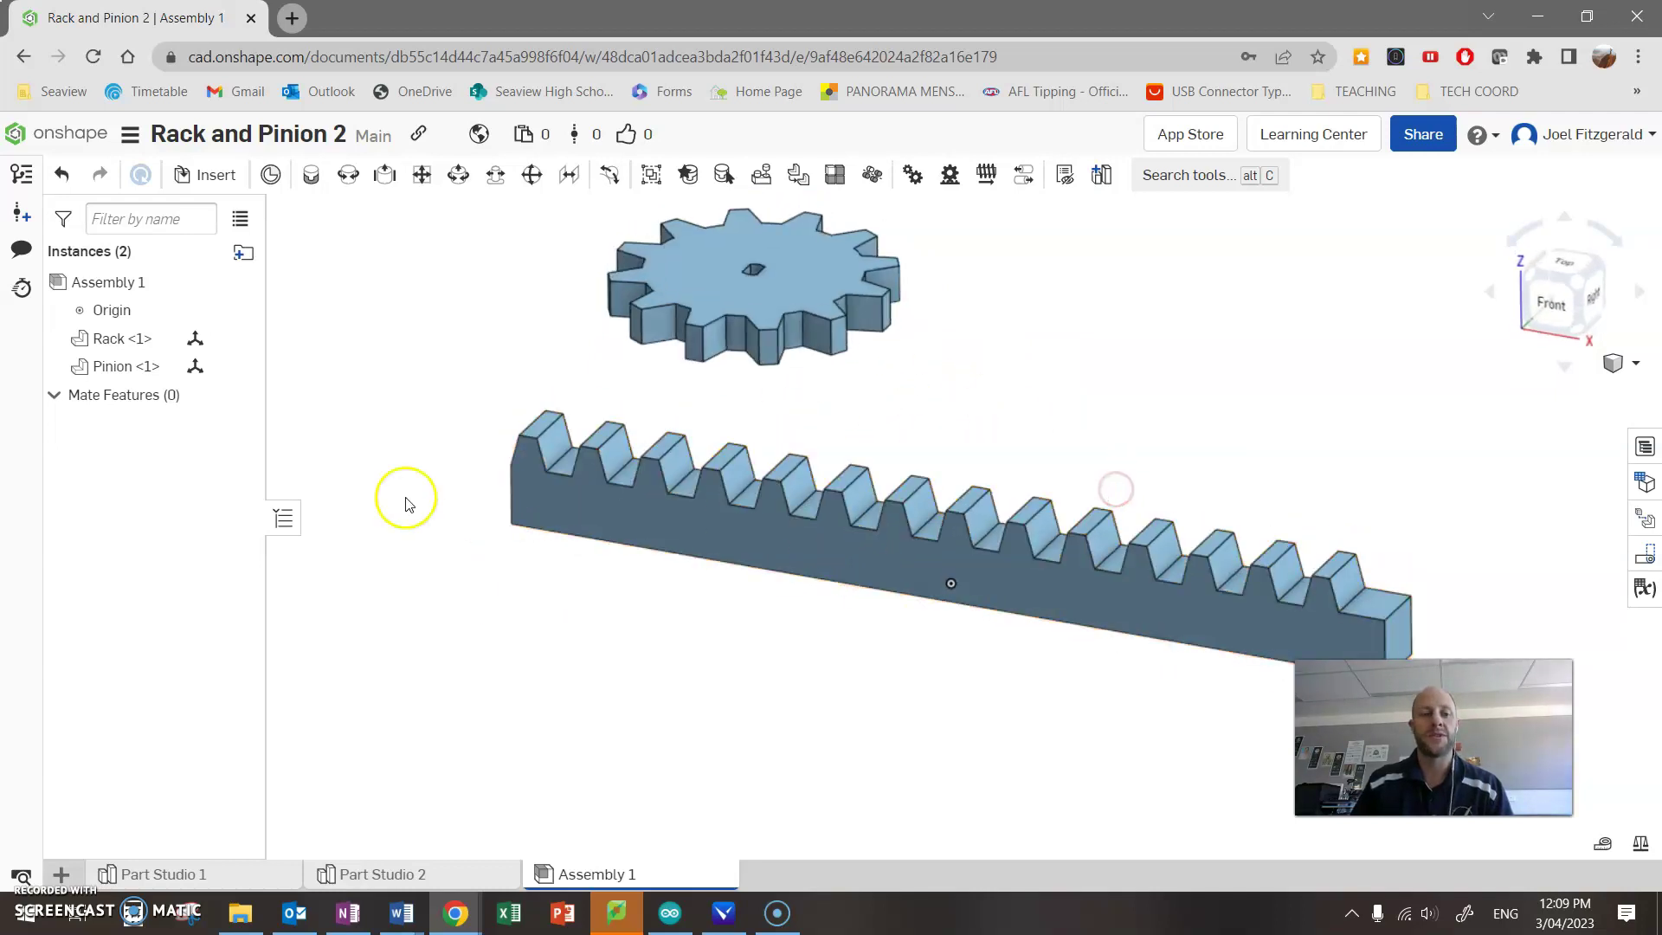
pyautogui.moveTo(742, 542); pyautogui.dragTo(698, 575)
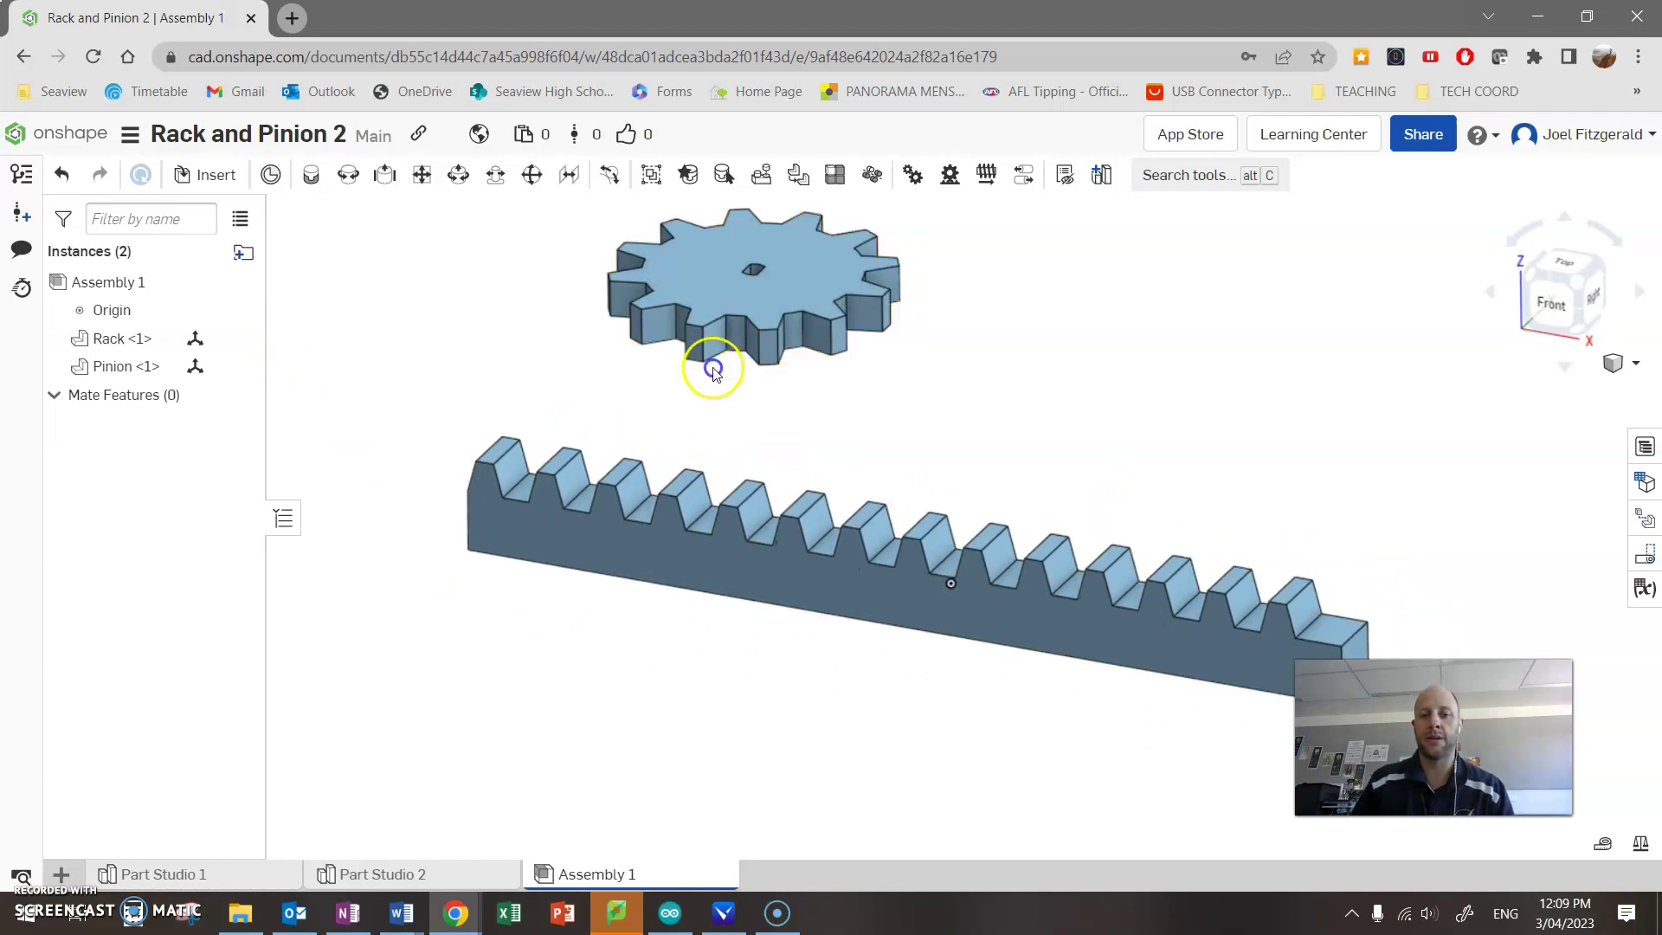
pyautogui.moveTo(713, 363); pyautogui.dragTo(636, 397)
pyautogui.click(976, 429)
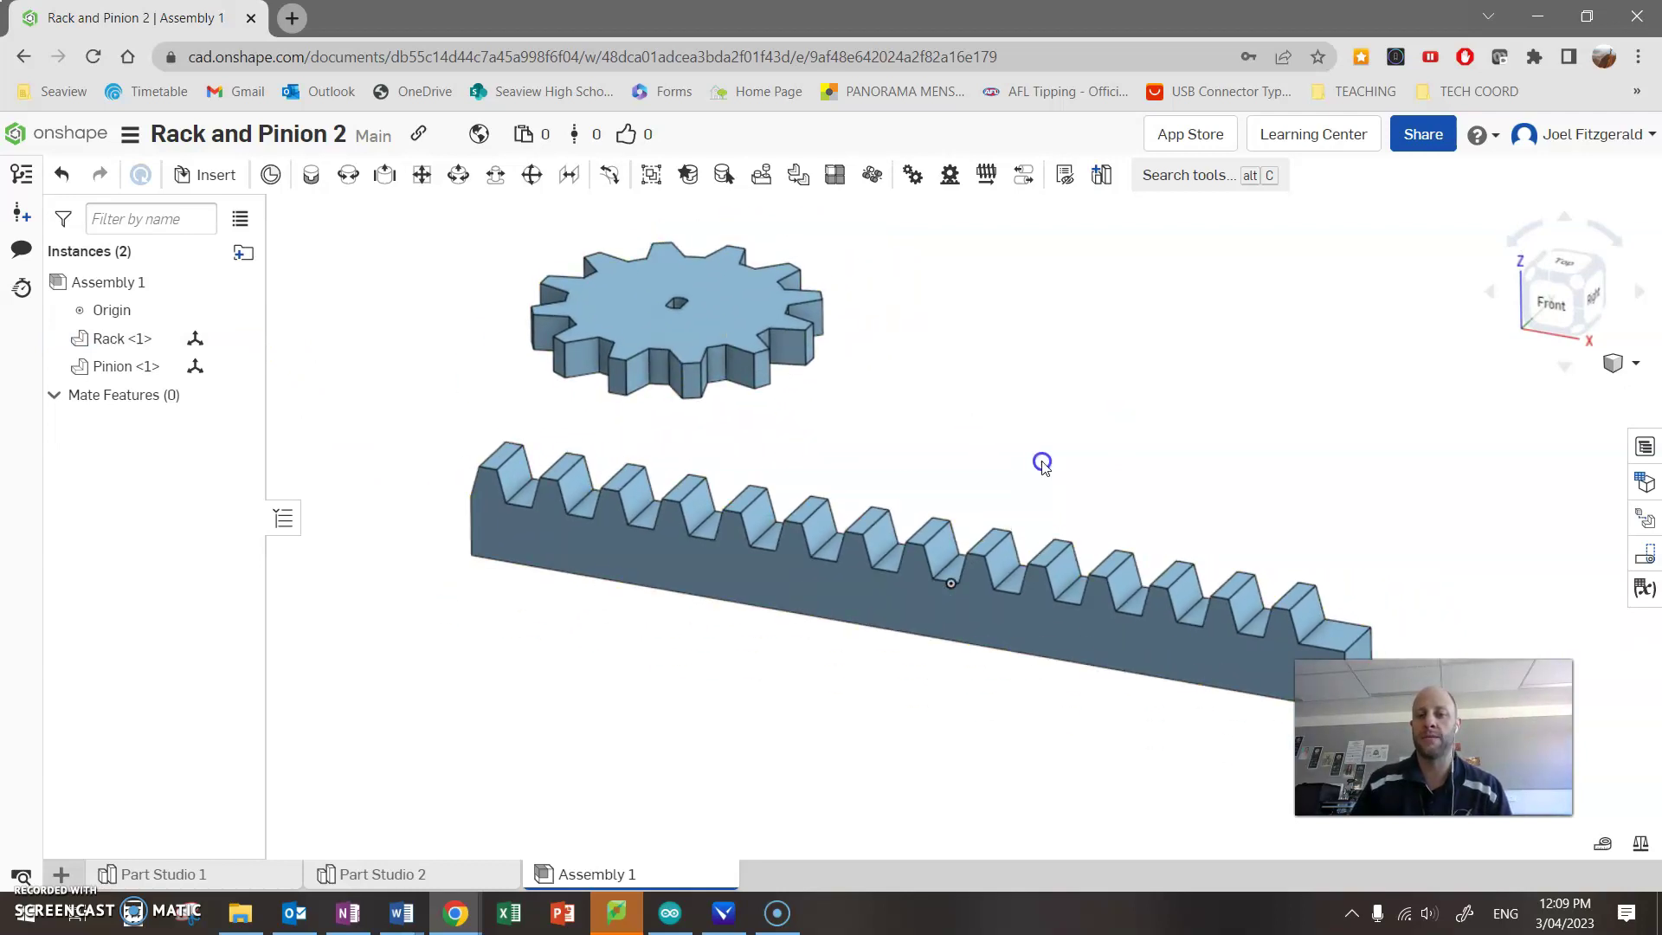
pyautogui.moveTo(927, 557); pyautogui.dragTo(881, 462, button='right')
pyautogui.moveTo(749, 585); pyautogui.dragTo(768, 579)
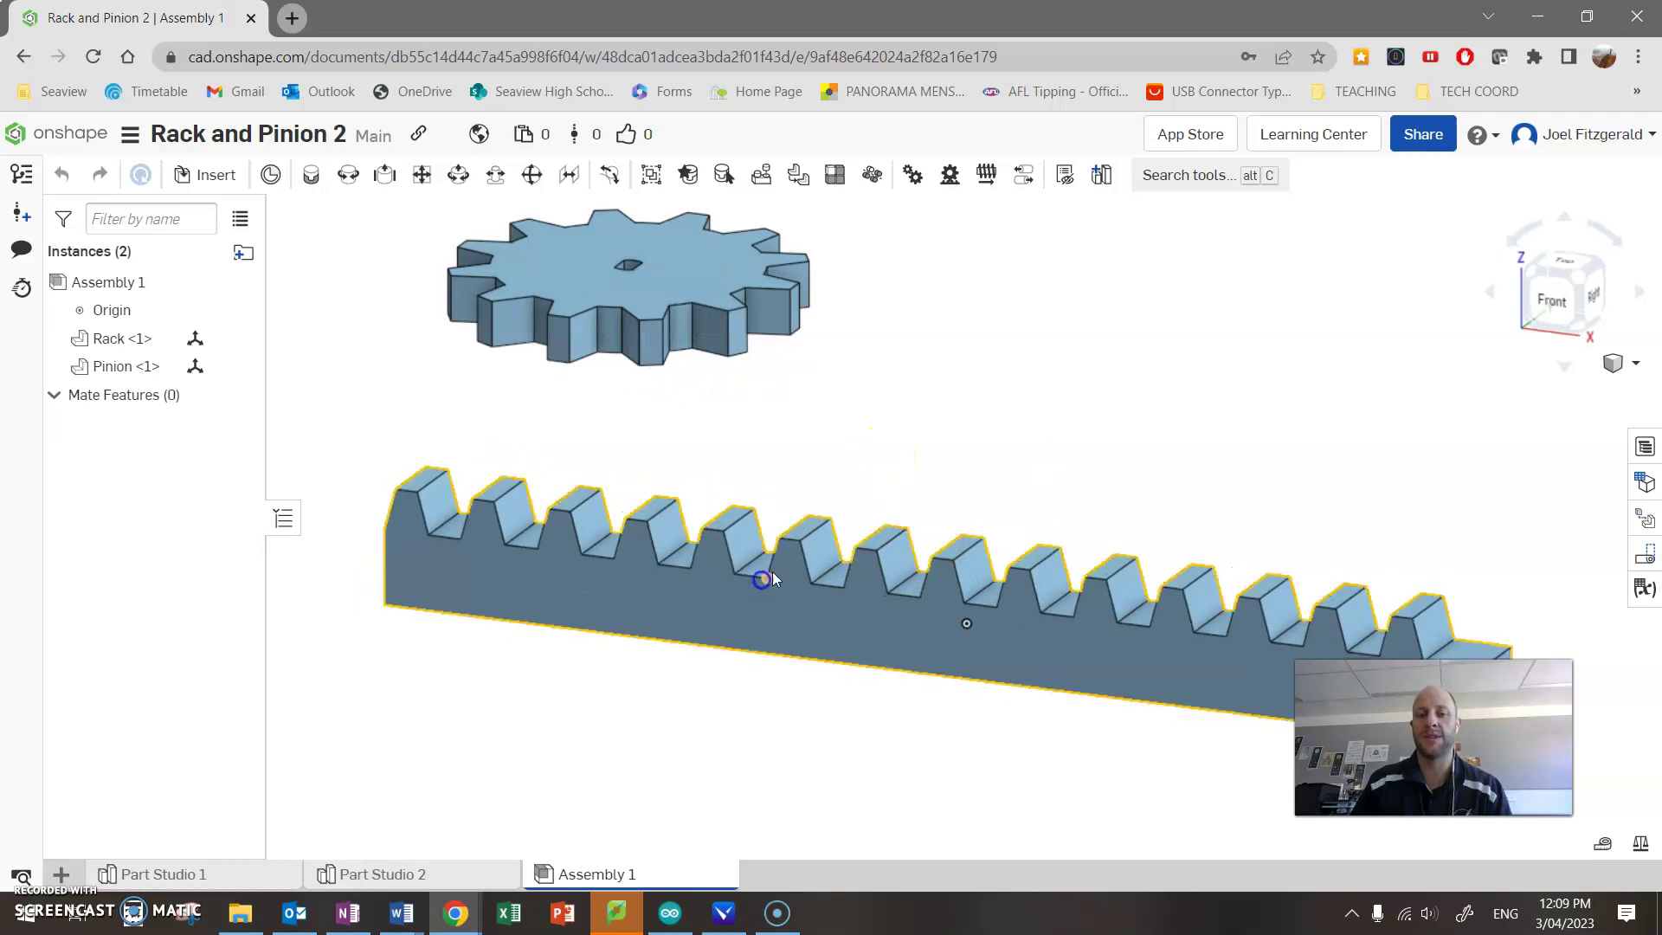
pyautogui.click(895, 443)
pyautogui.moveTo(726, 309); pyautogui.dragTo(743, 333)
# Step: Fix the rack instance in place in the assembly
pyautogui.click(765, 587)
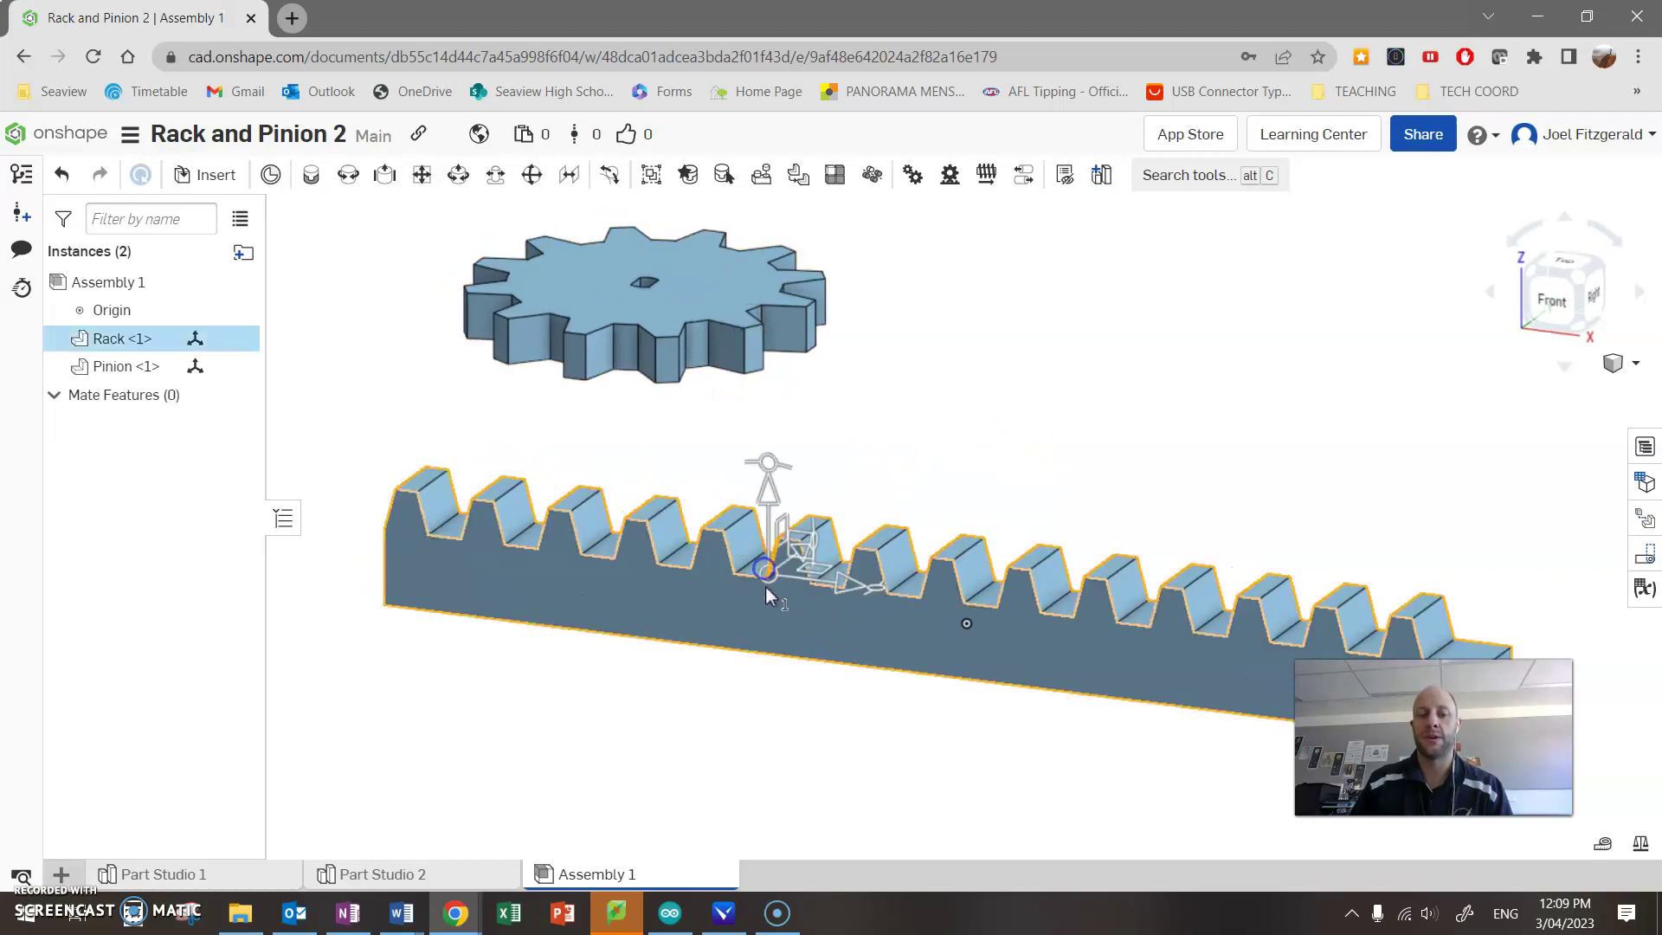
pyautogui.click(780, 451)
pyautogui.click(766, 623)
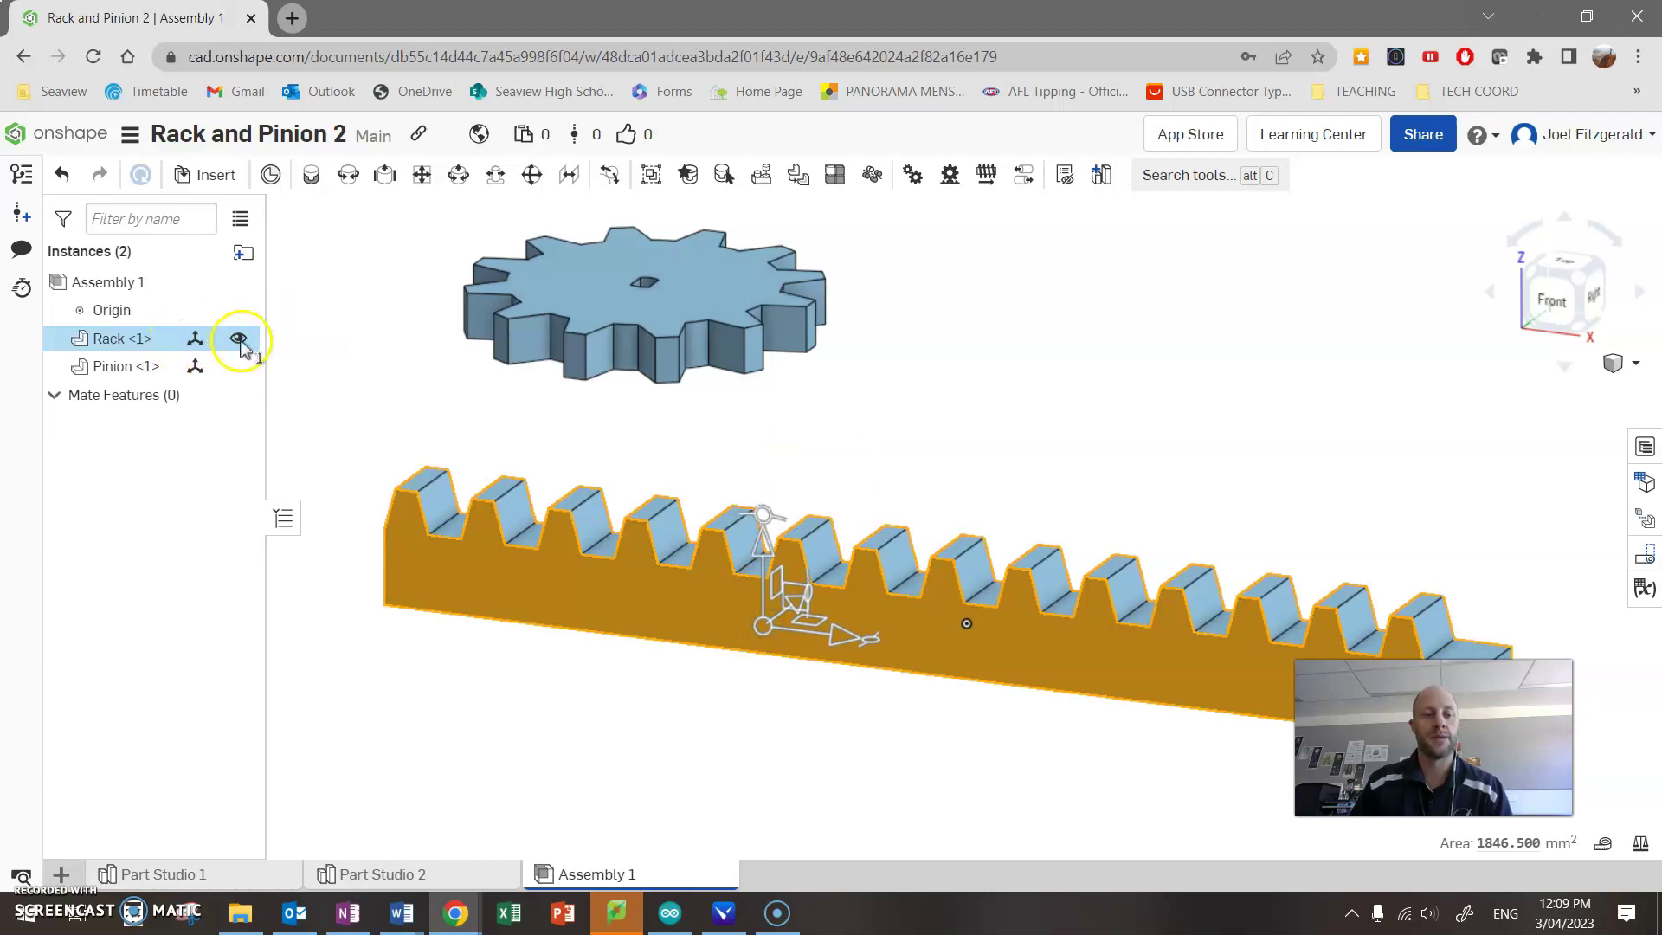
pyautogui.rightClick(239, 343)
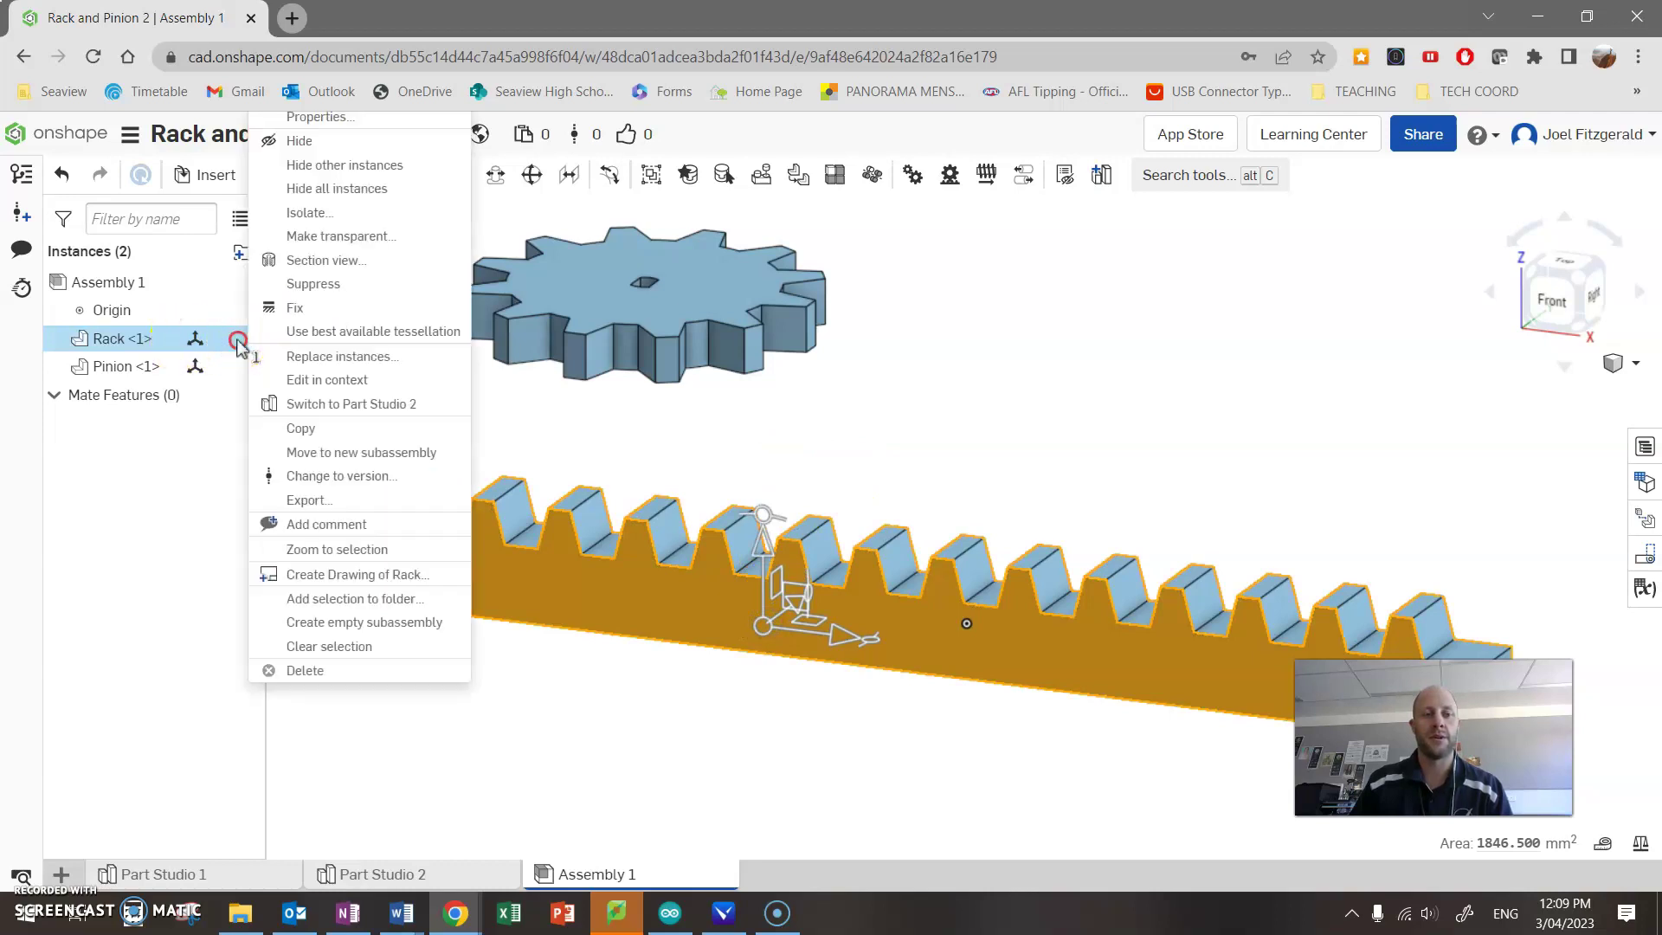
pyautogui.click(295, 310)
pyautogui.rightClick(805, 599)
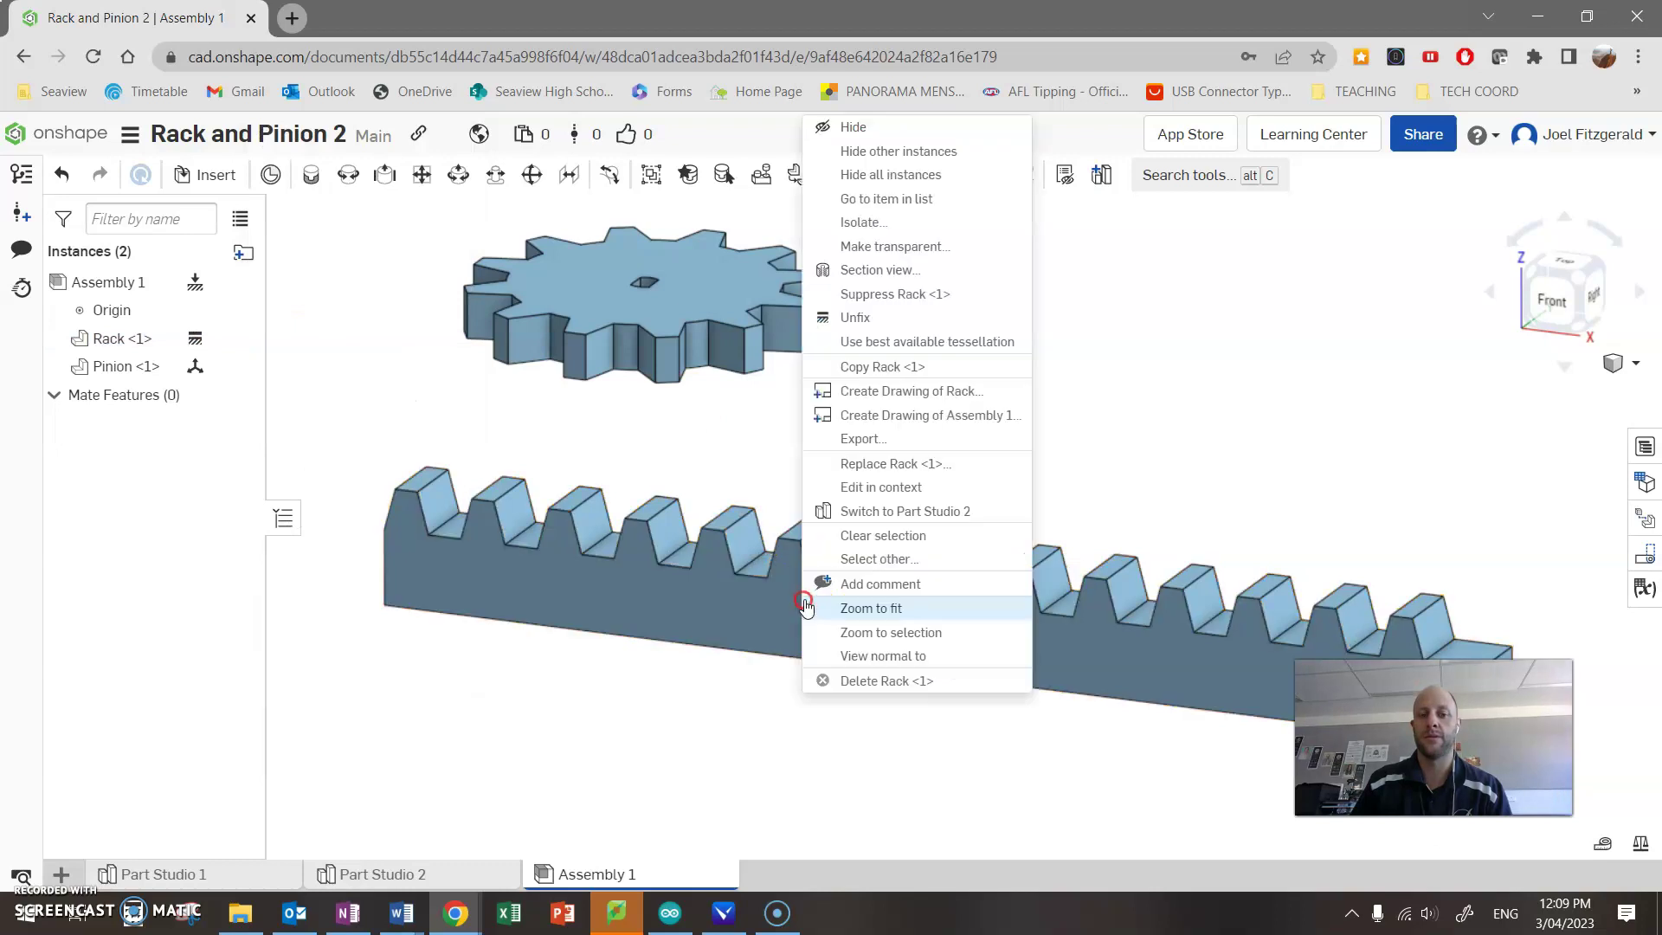
pyautogui.click(855, 318)
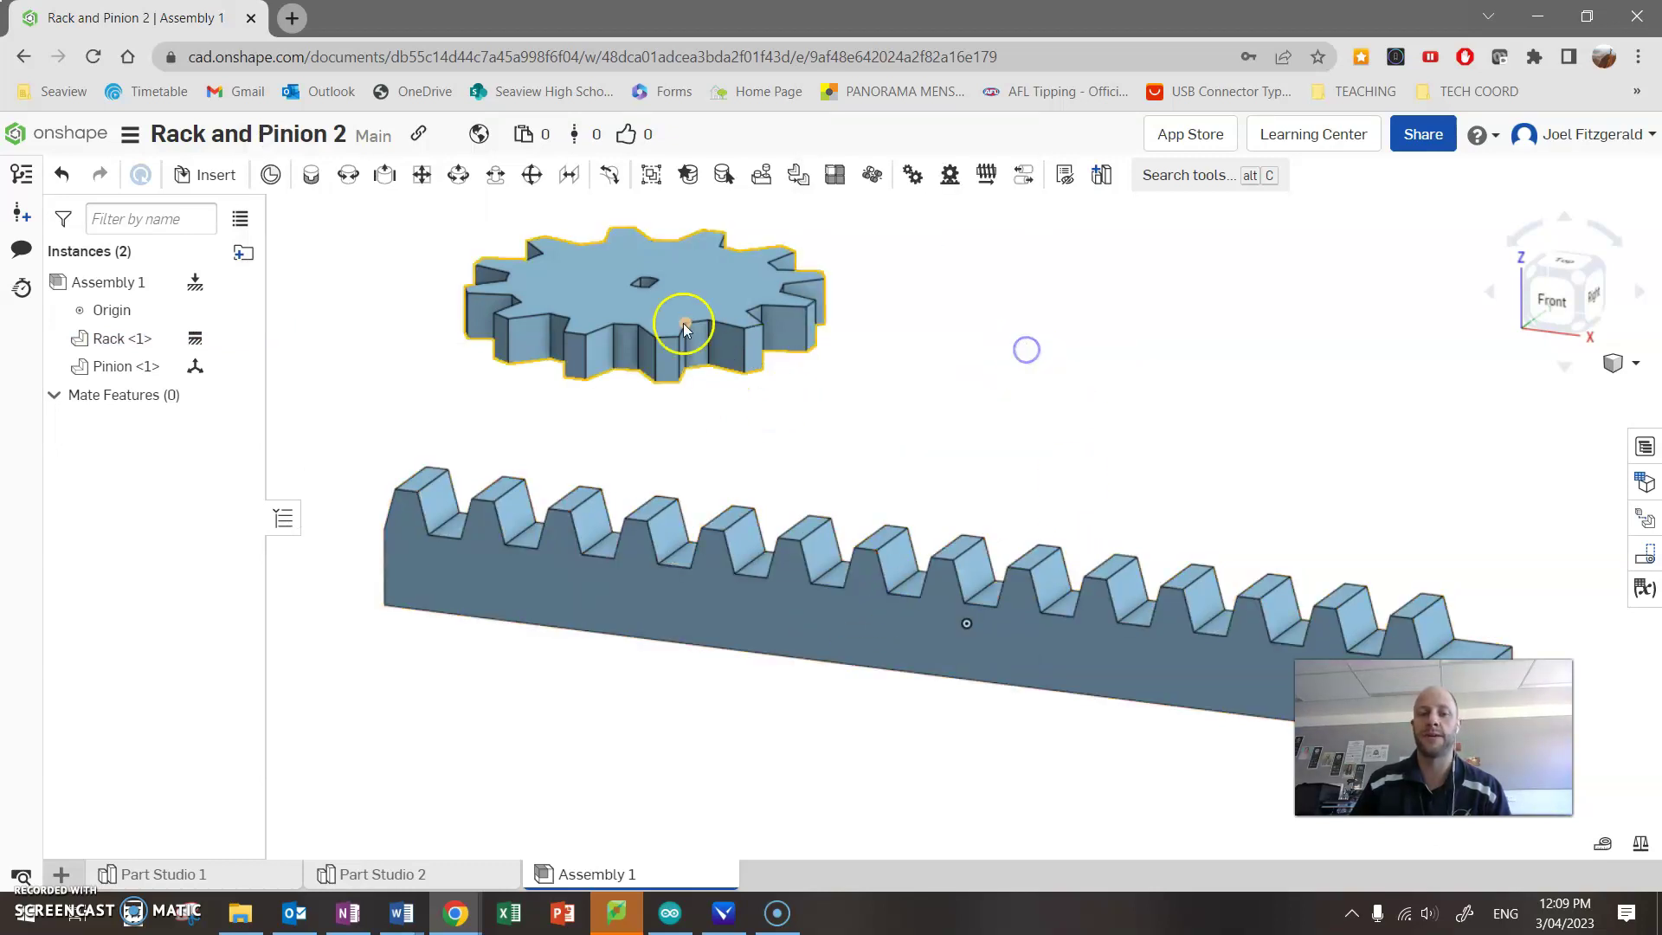
# Step: Shift the pinion along above the rack and rotate it upright so its flat face is roughly parallel to the rack's front face
pyautogui.moveTo(683, 324); pyautogui.dragTo(779, 350)
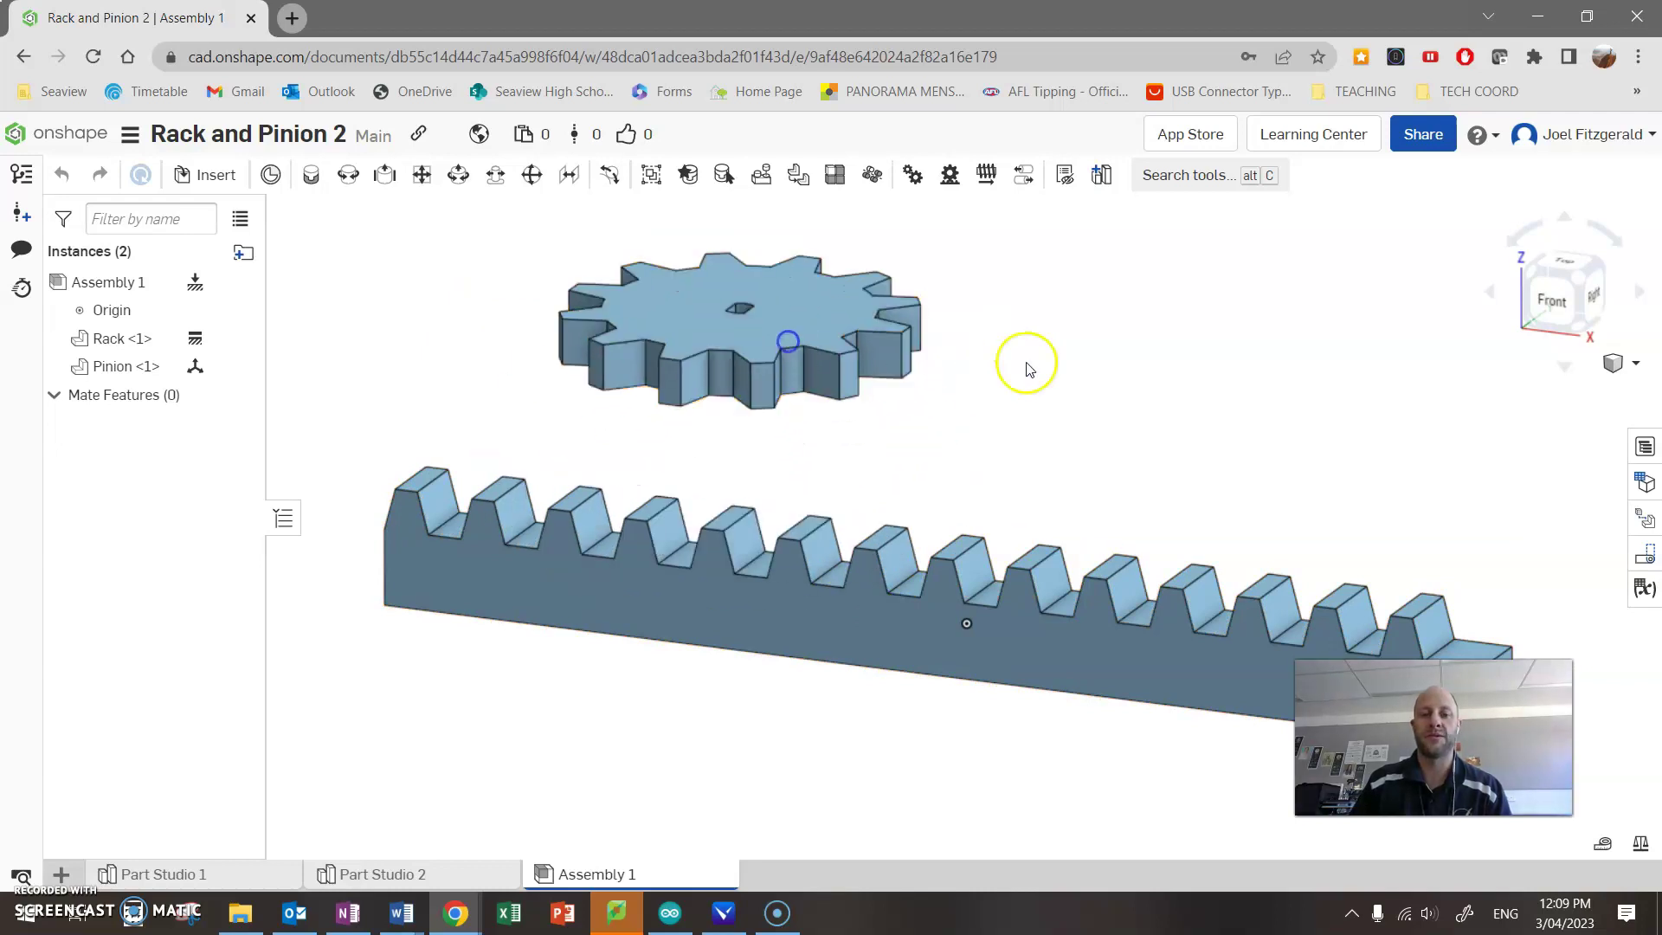
pyautogui.moveTo(922, 349)
pyautogui.mouseDown(button='right')
pyautogui.moveTo(833, 349)
pyautogui.moveTo(854, 355)
pyautogui.moveTo(914, 311)
pyautogui.moveTo(909, 334)
pyautogui.mouseUp(button='right')
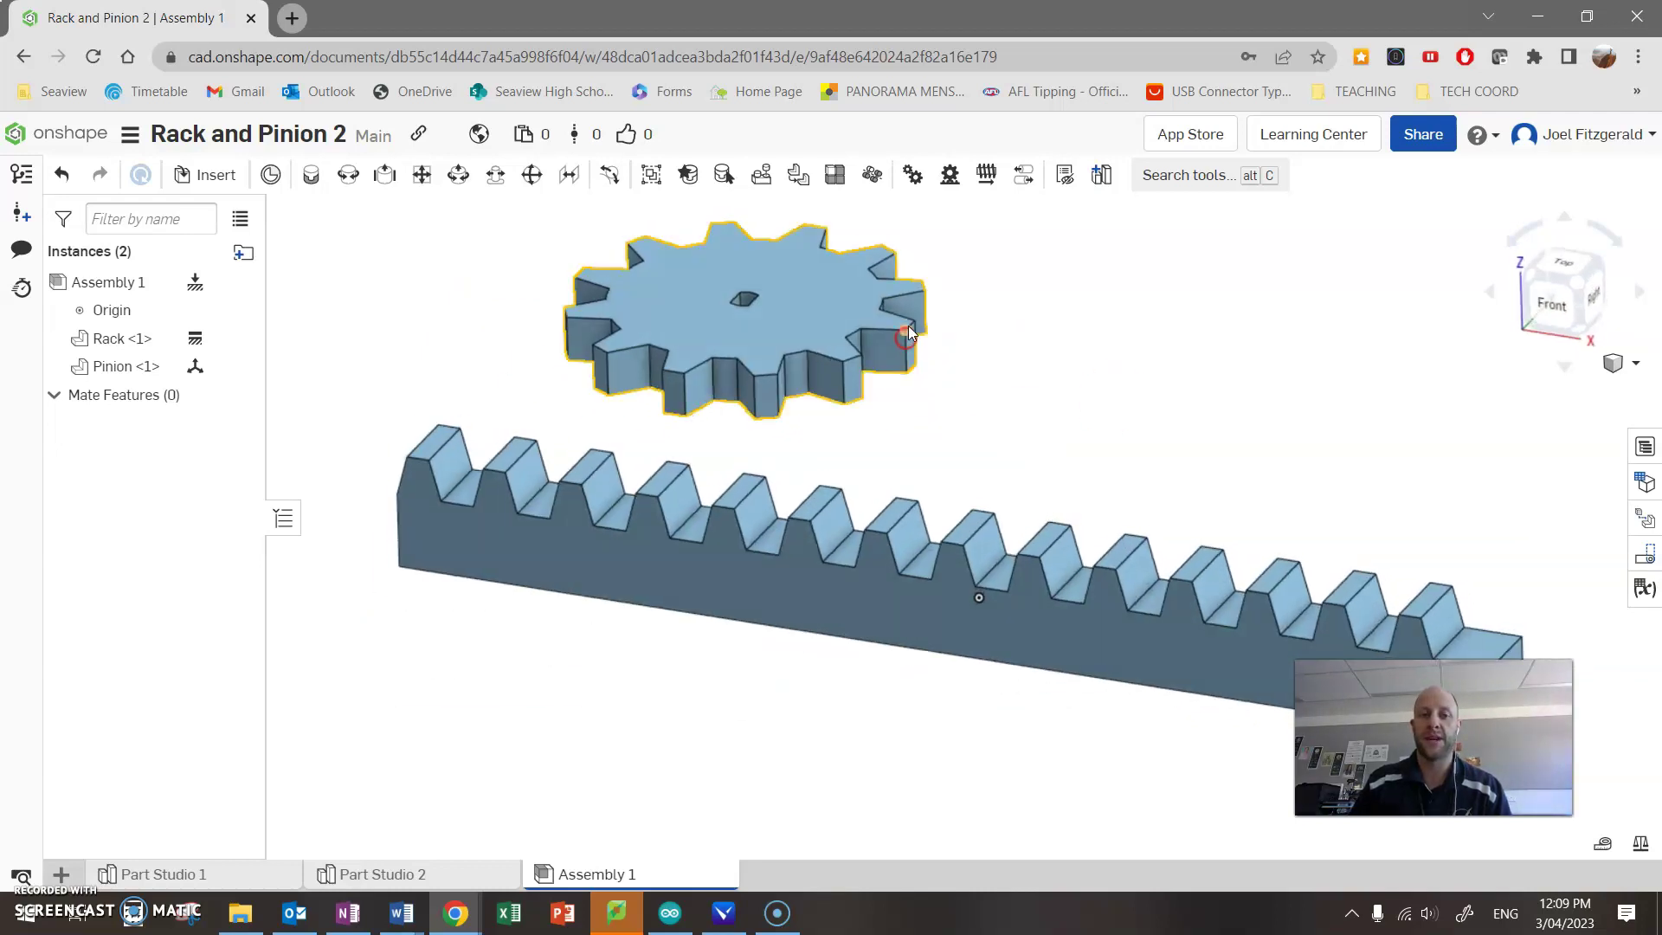
pyautogui.click(797, 303)
pyautogui.moveTo(798, 303); pyautogui.dragTo(754, 368, button='right')
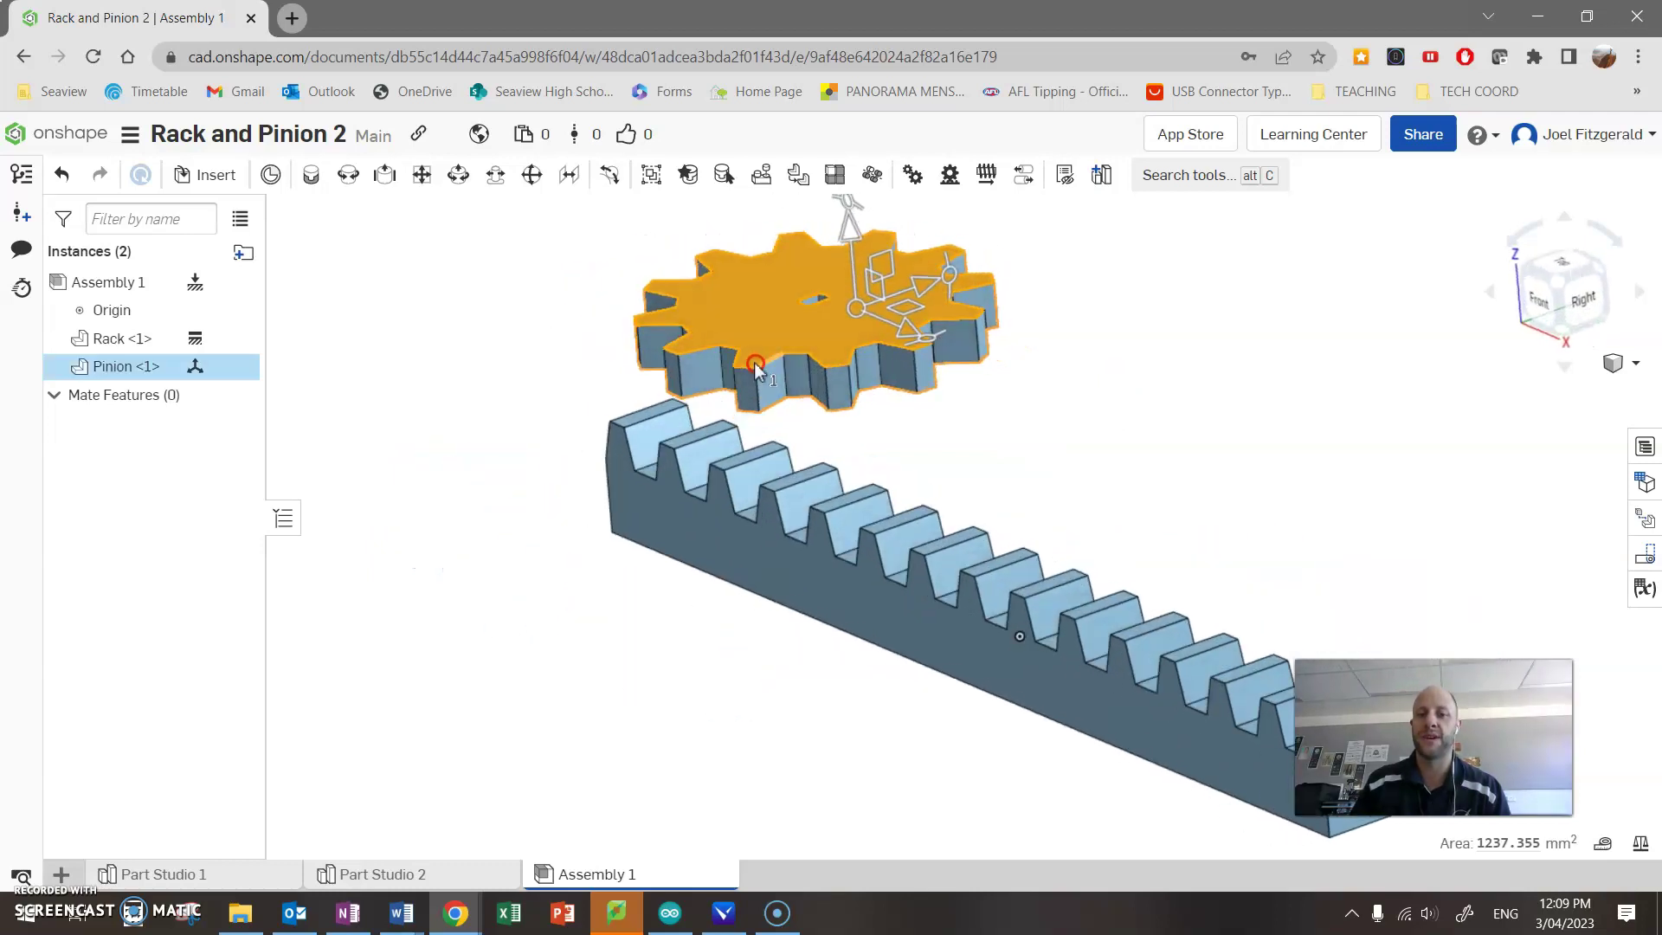
pyautogui.moveTo(958, 295); pyautogui.dragTo(963, 285, button='right')
pyautogui.scroll(2, 973, 238)
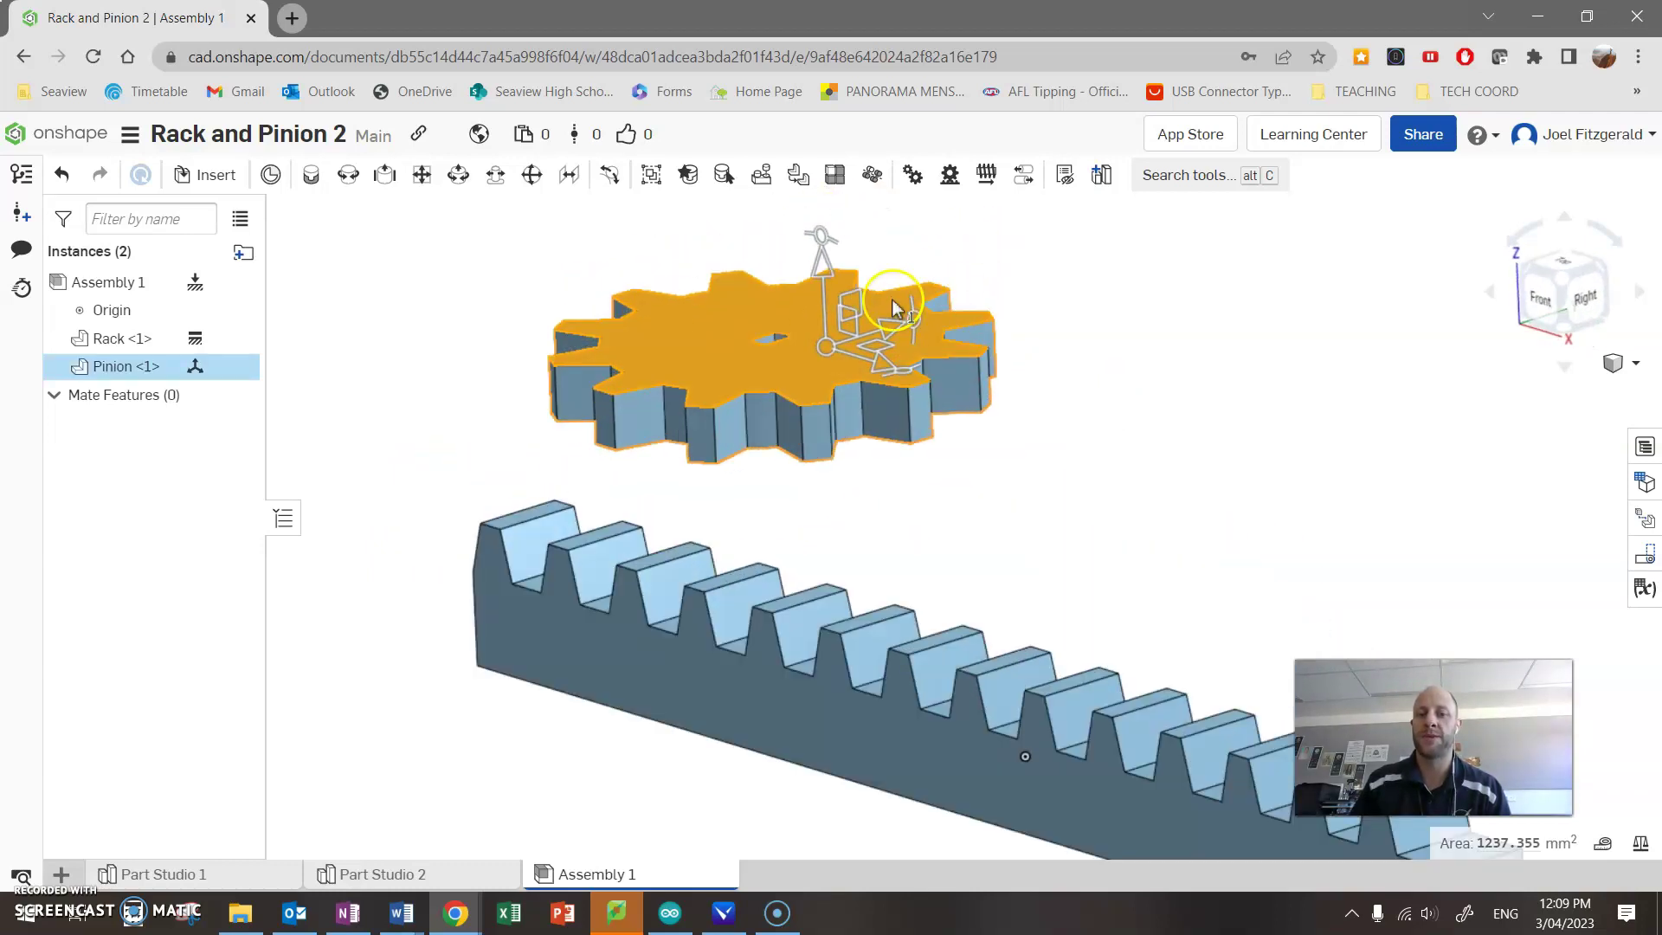
pyautogui.moveTo(823, 264); pyautogui.dragTo(952, 318)
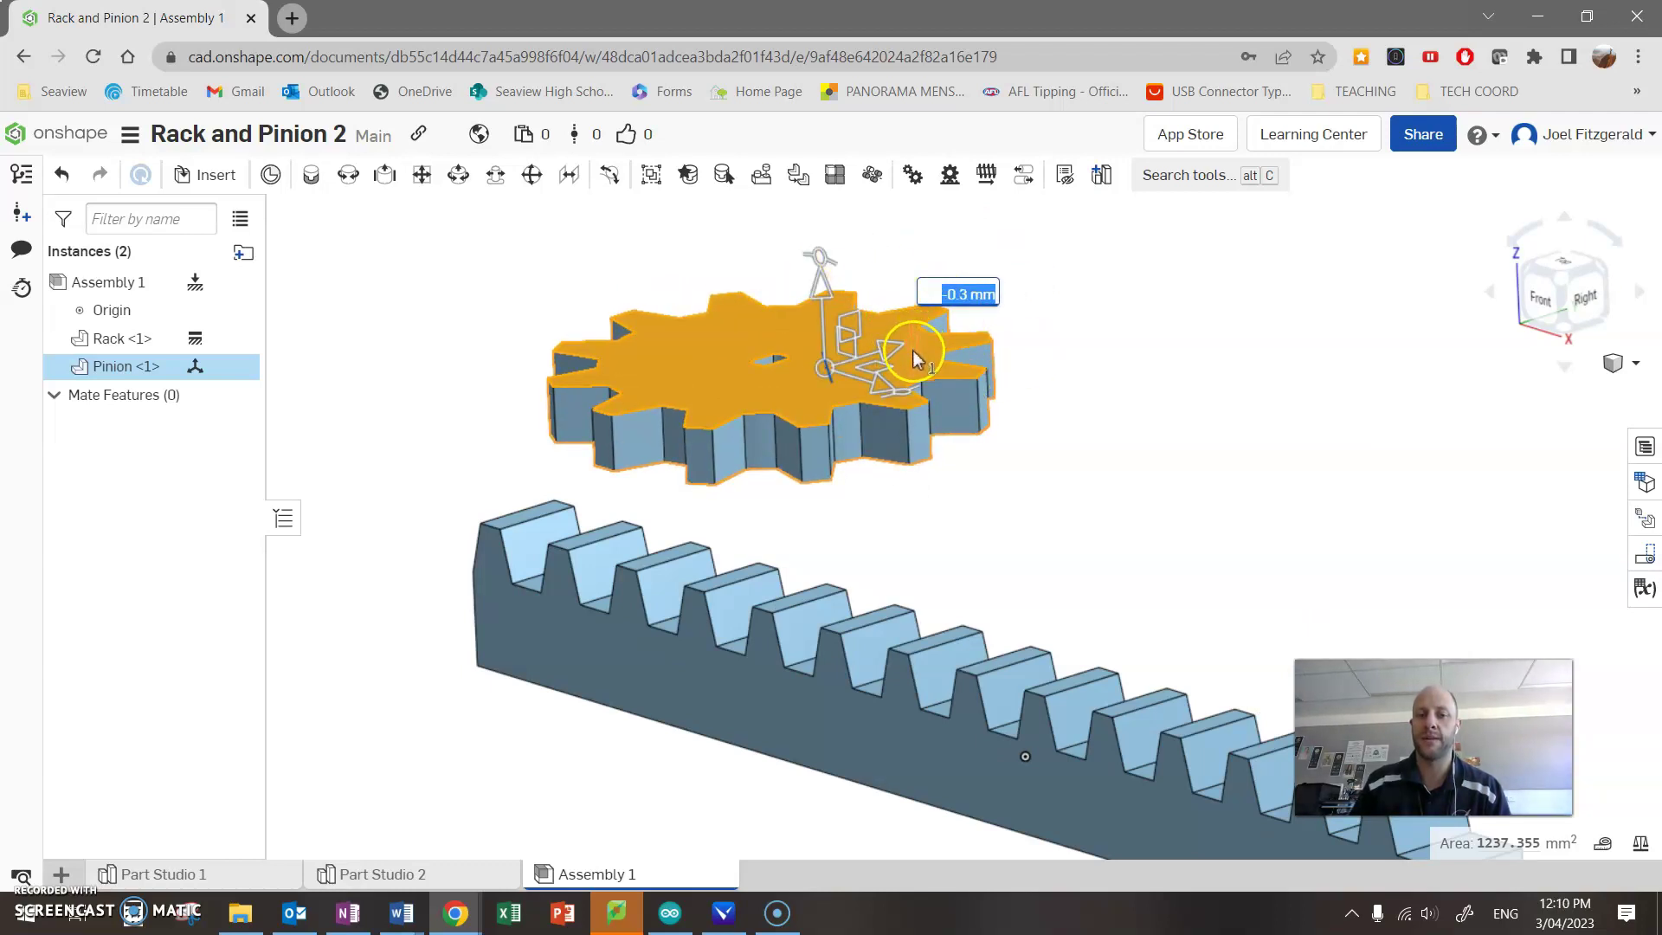
pyautogui.moveTo(916, 350); pyautogui.dragTo(822, 298)
pyautogui.click(1080, 442)
pyautogui.moveTo(1027, 464); pyautogui.dragTo(1061, 463, button='right')
pyautogui.moveTo(820, 535); pyautogui.dragTo(939, 459, button='right')
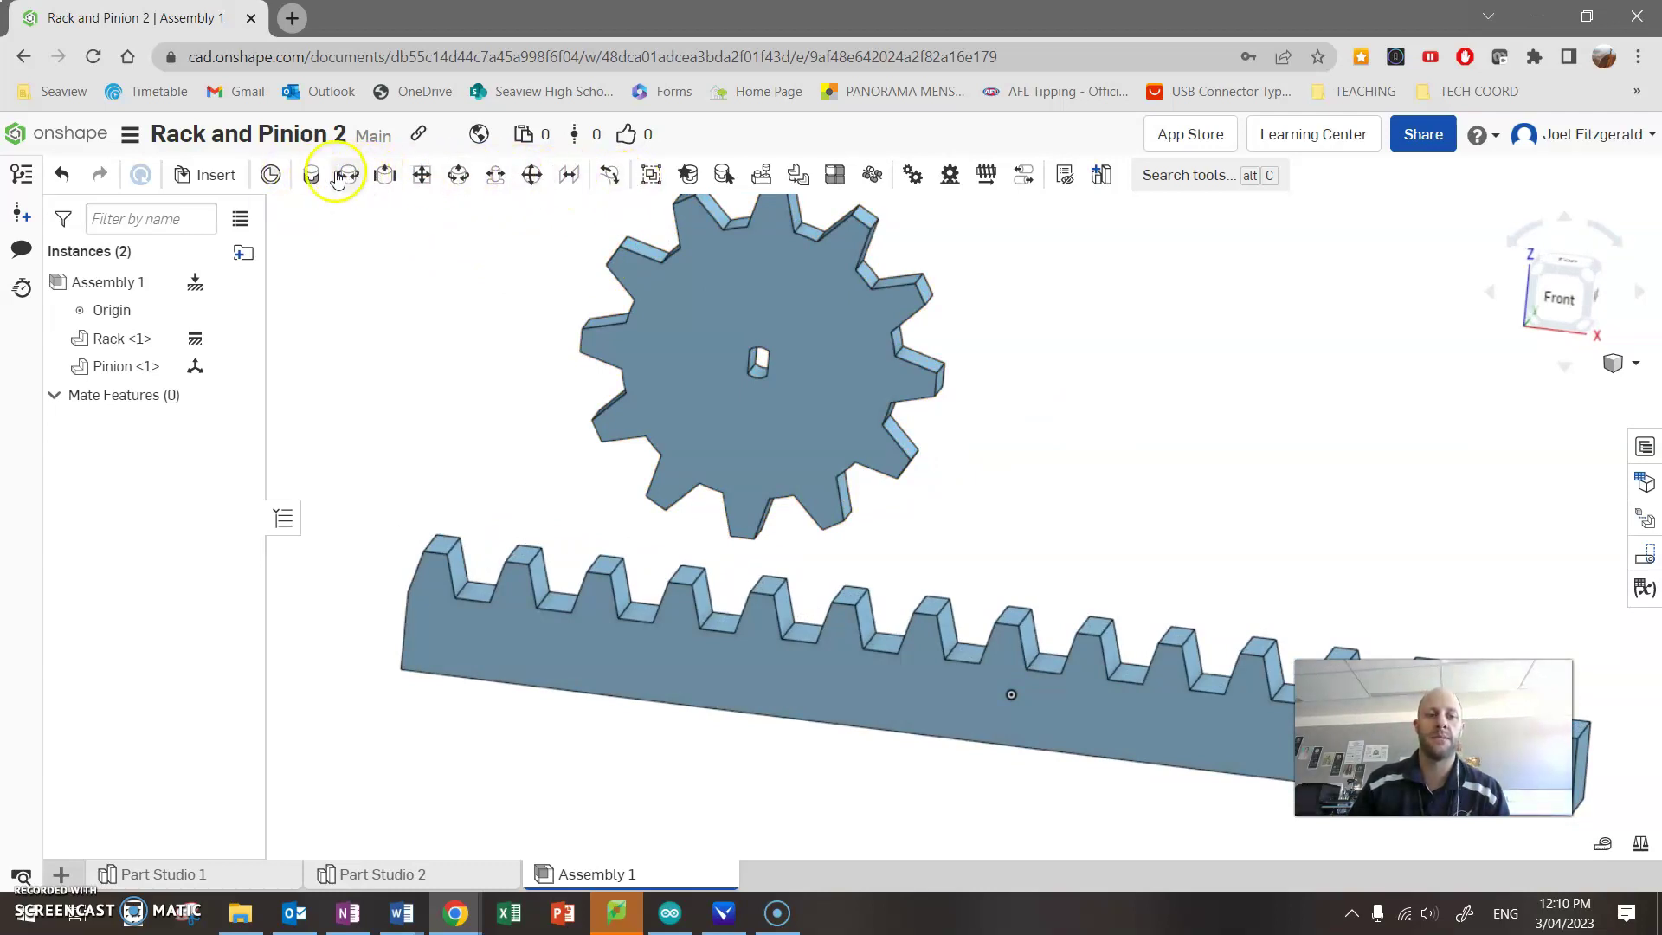
# Step: Add a planar mate between the pinion's flat front face and the rack's front face
pyautogui.moveTo(501, 382)
pyautogui.mouseDown(button='right')
pyautogui.moveTo(519, 371)
pyautogui.moveTo(501, 389)
pyautogui.mouseUp(button='right')
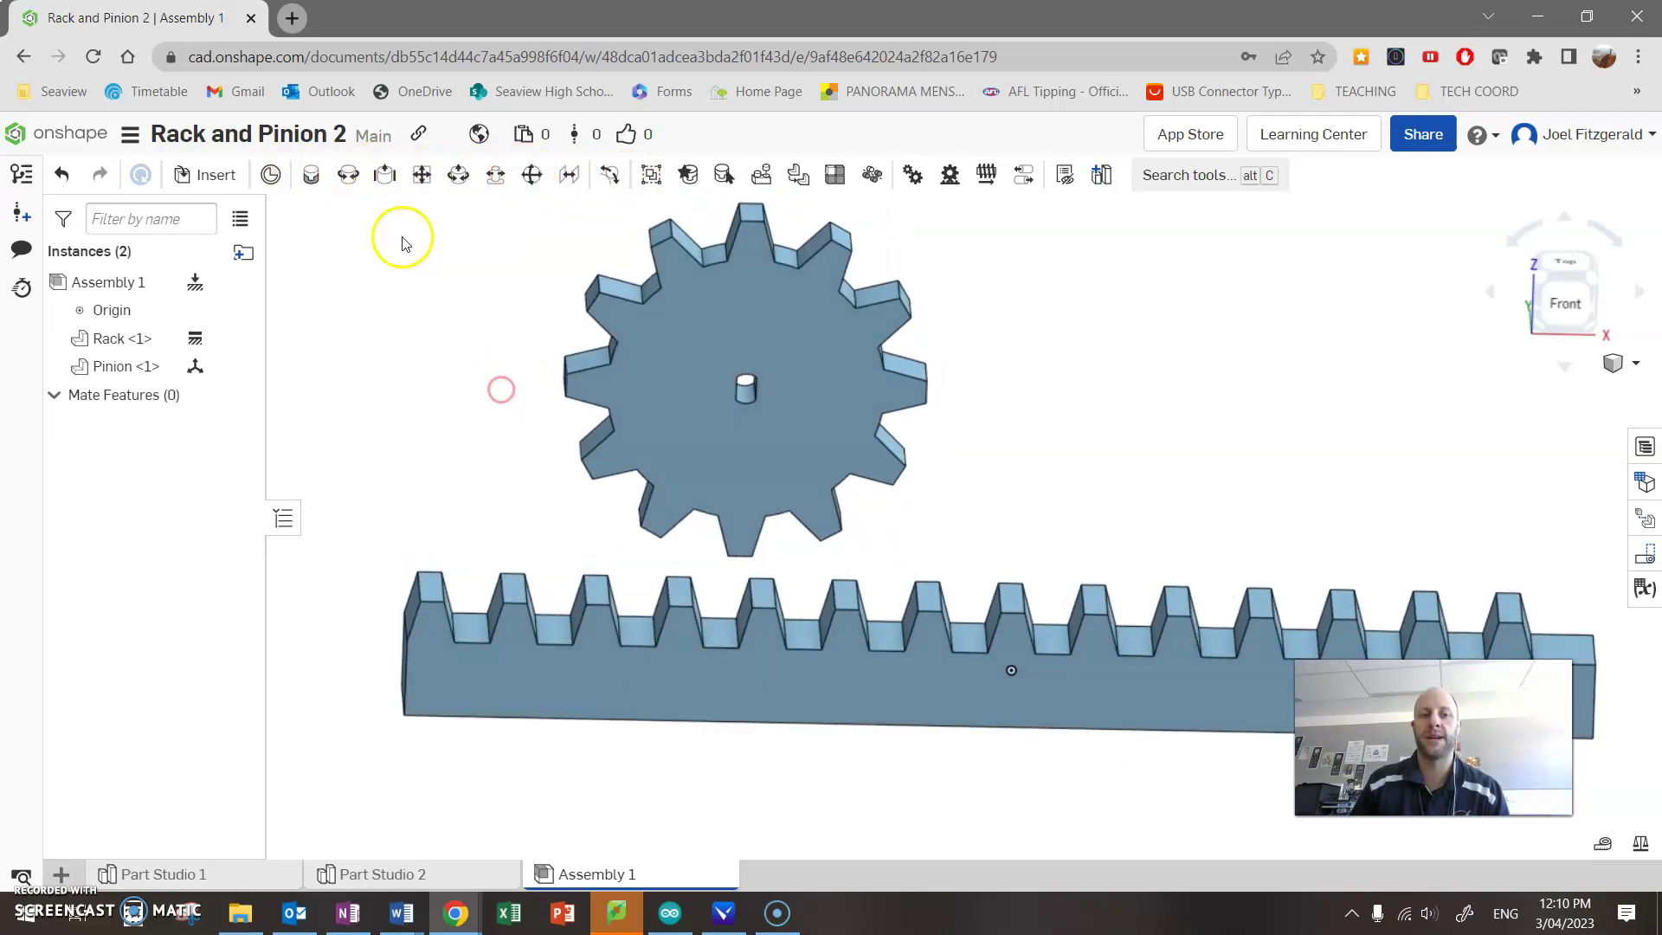
pyautogui.click(422, 175)
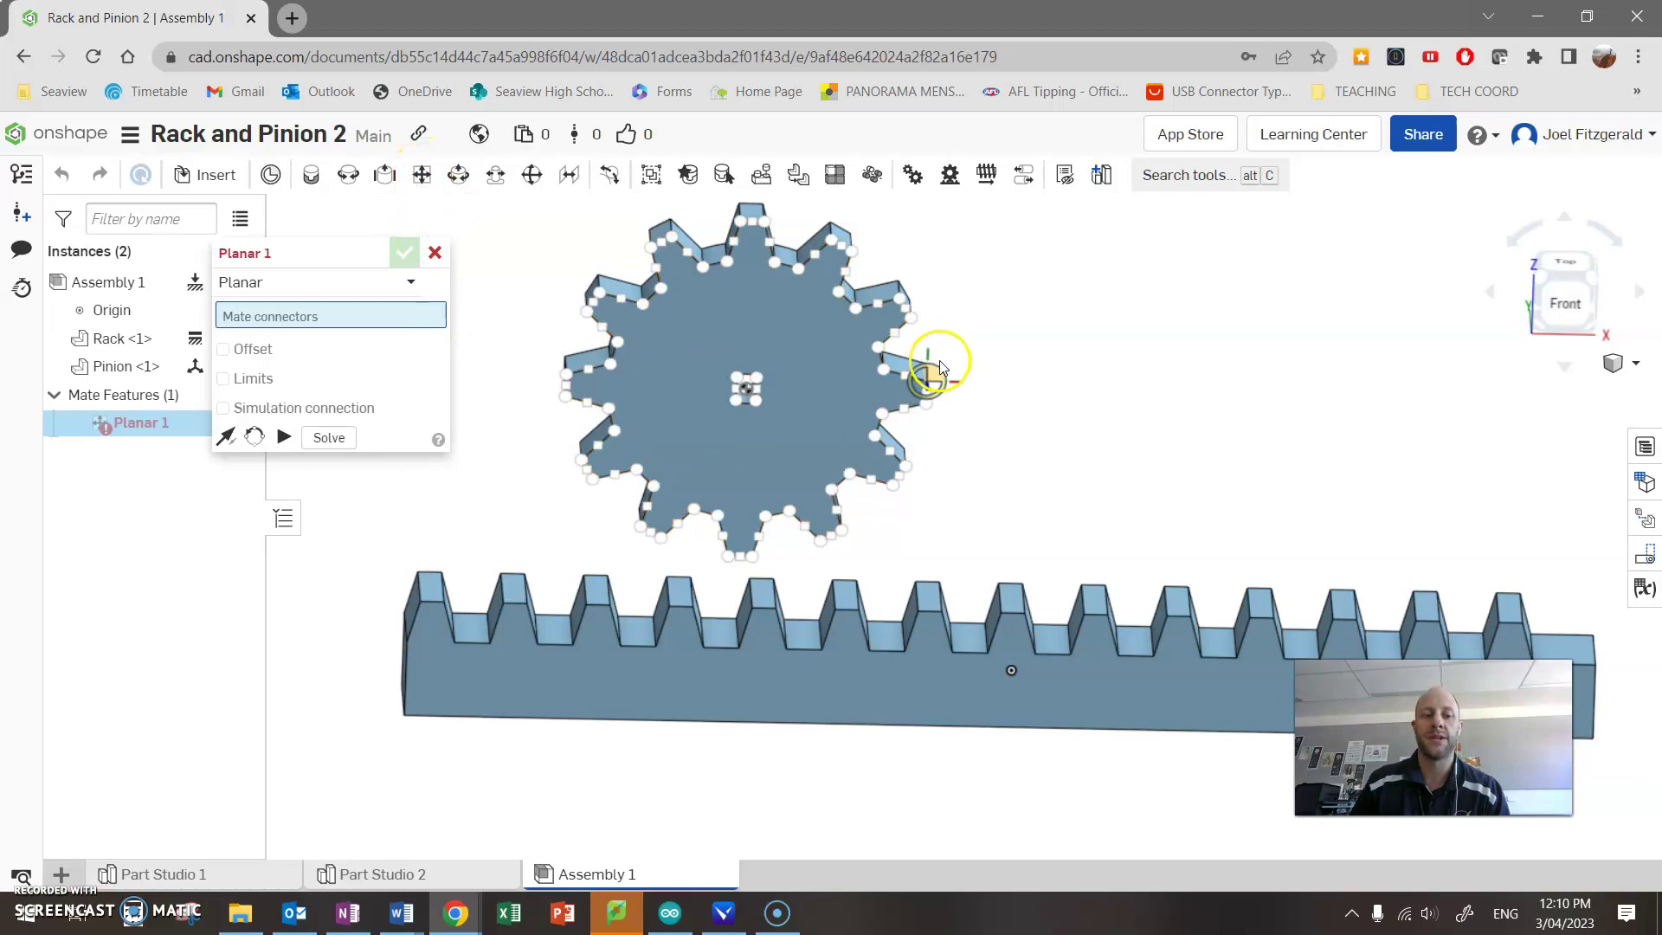
pyautogui.moveTo(1030, 365); pyautogui.dragTo(1102, 337, button='right')
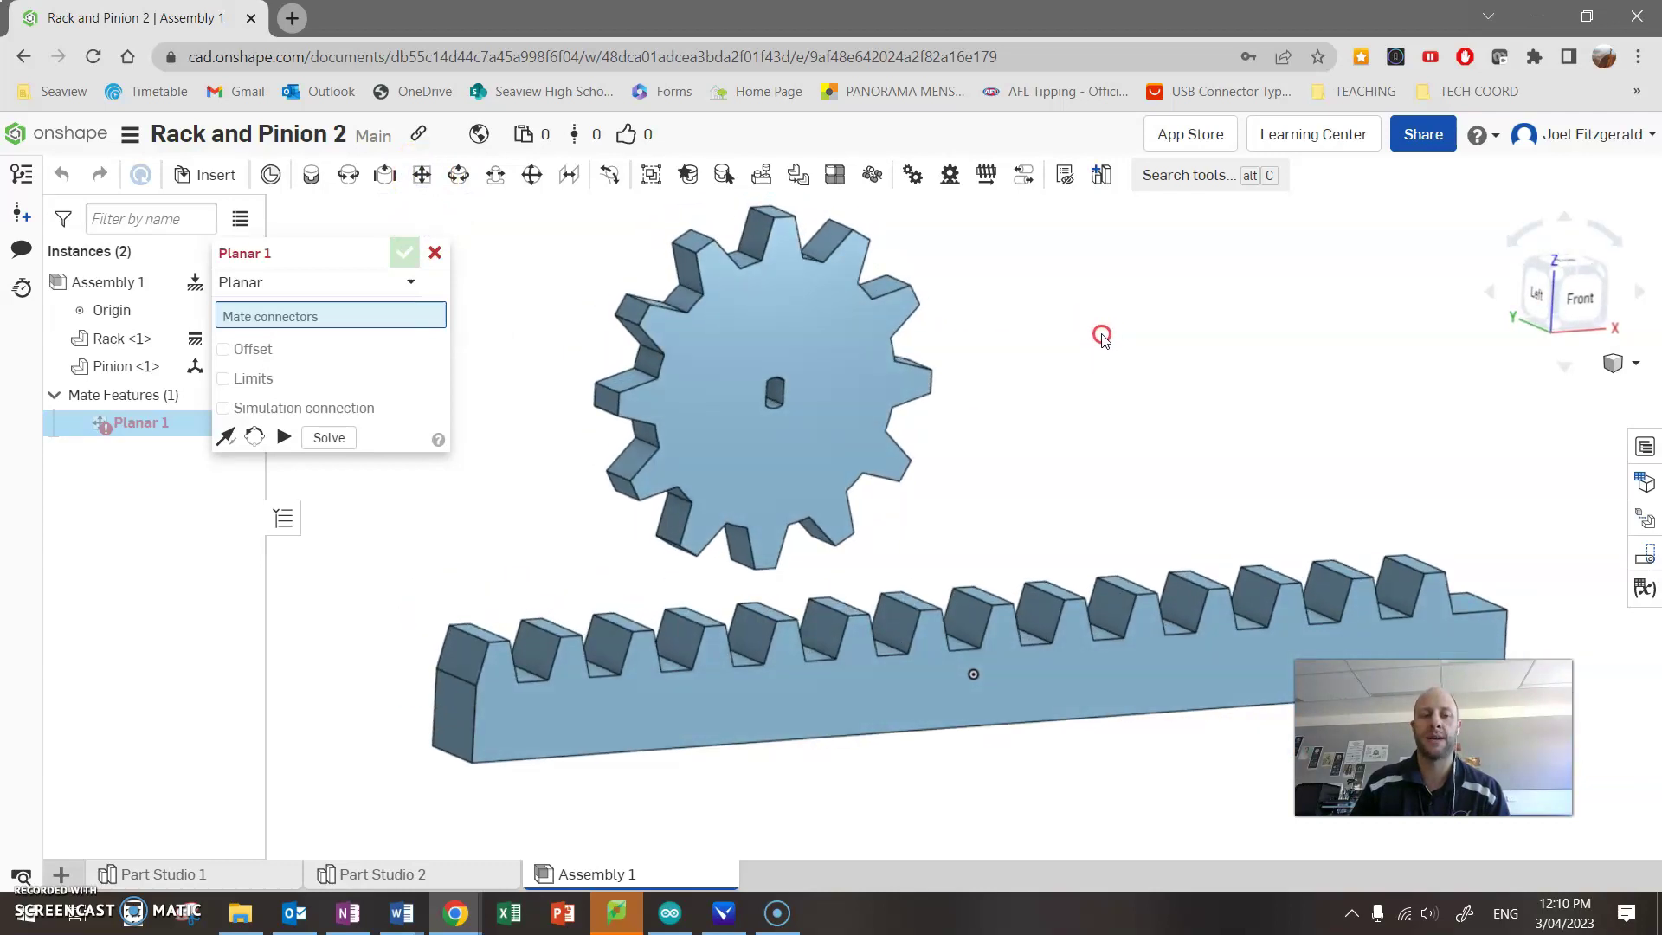
pyautogui.scroll(3, 687, 623)
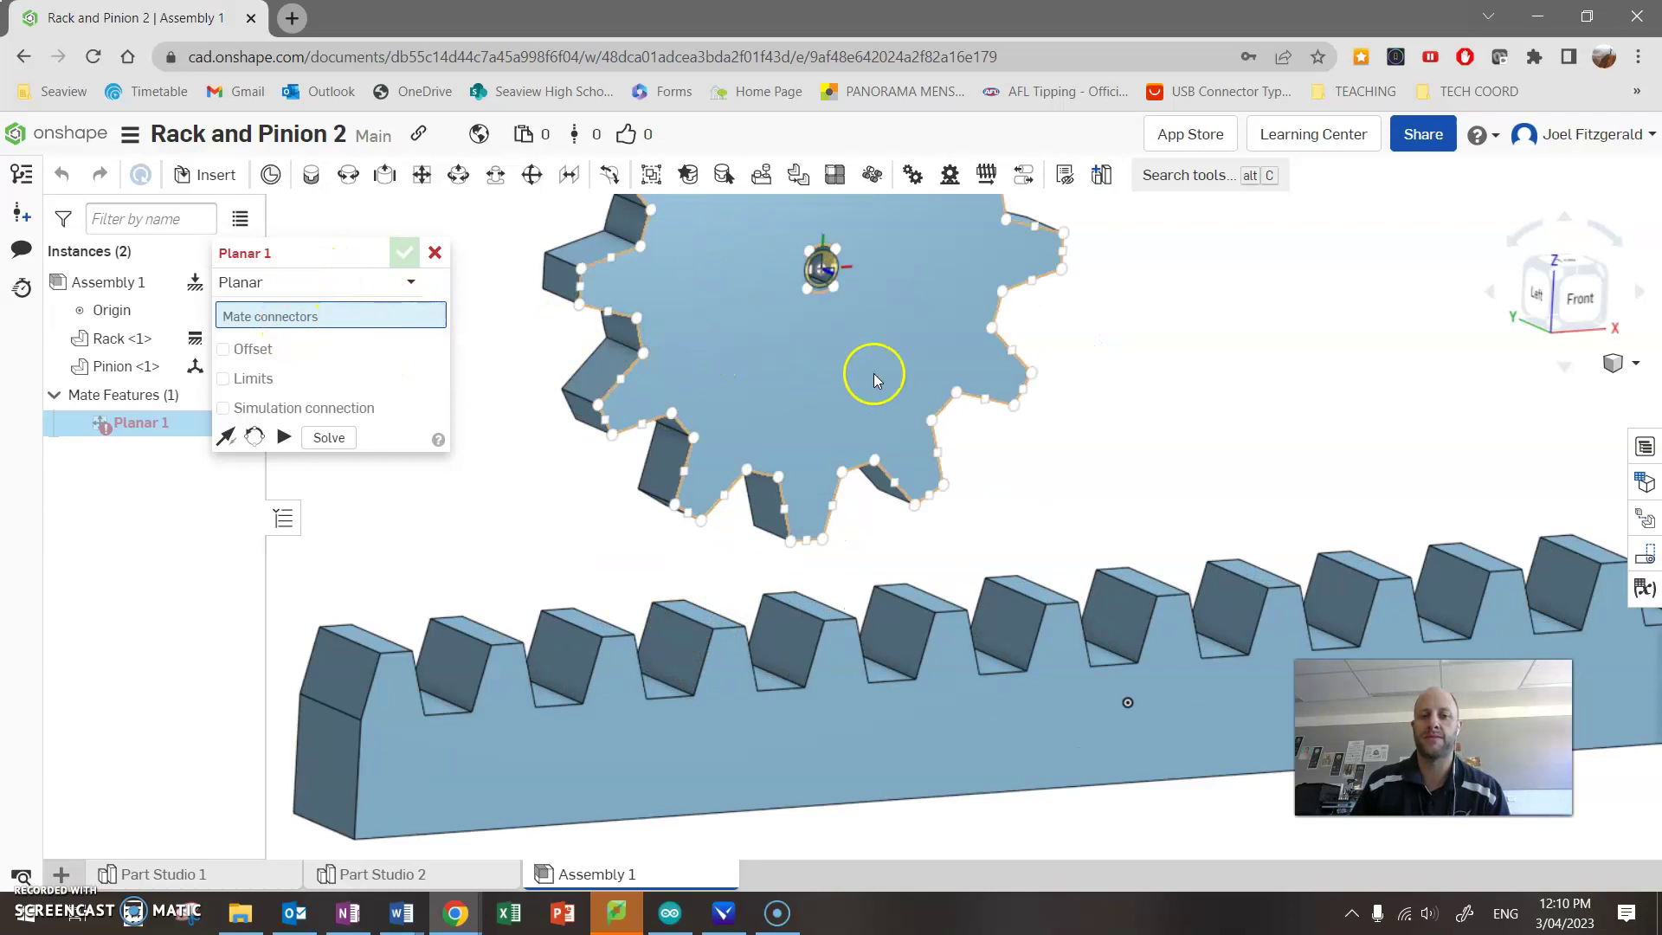
pyautogui.click(707, 297)
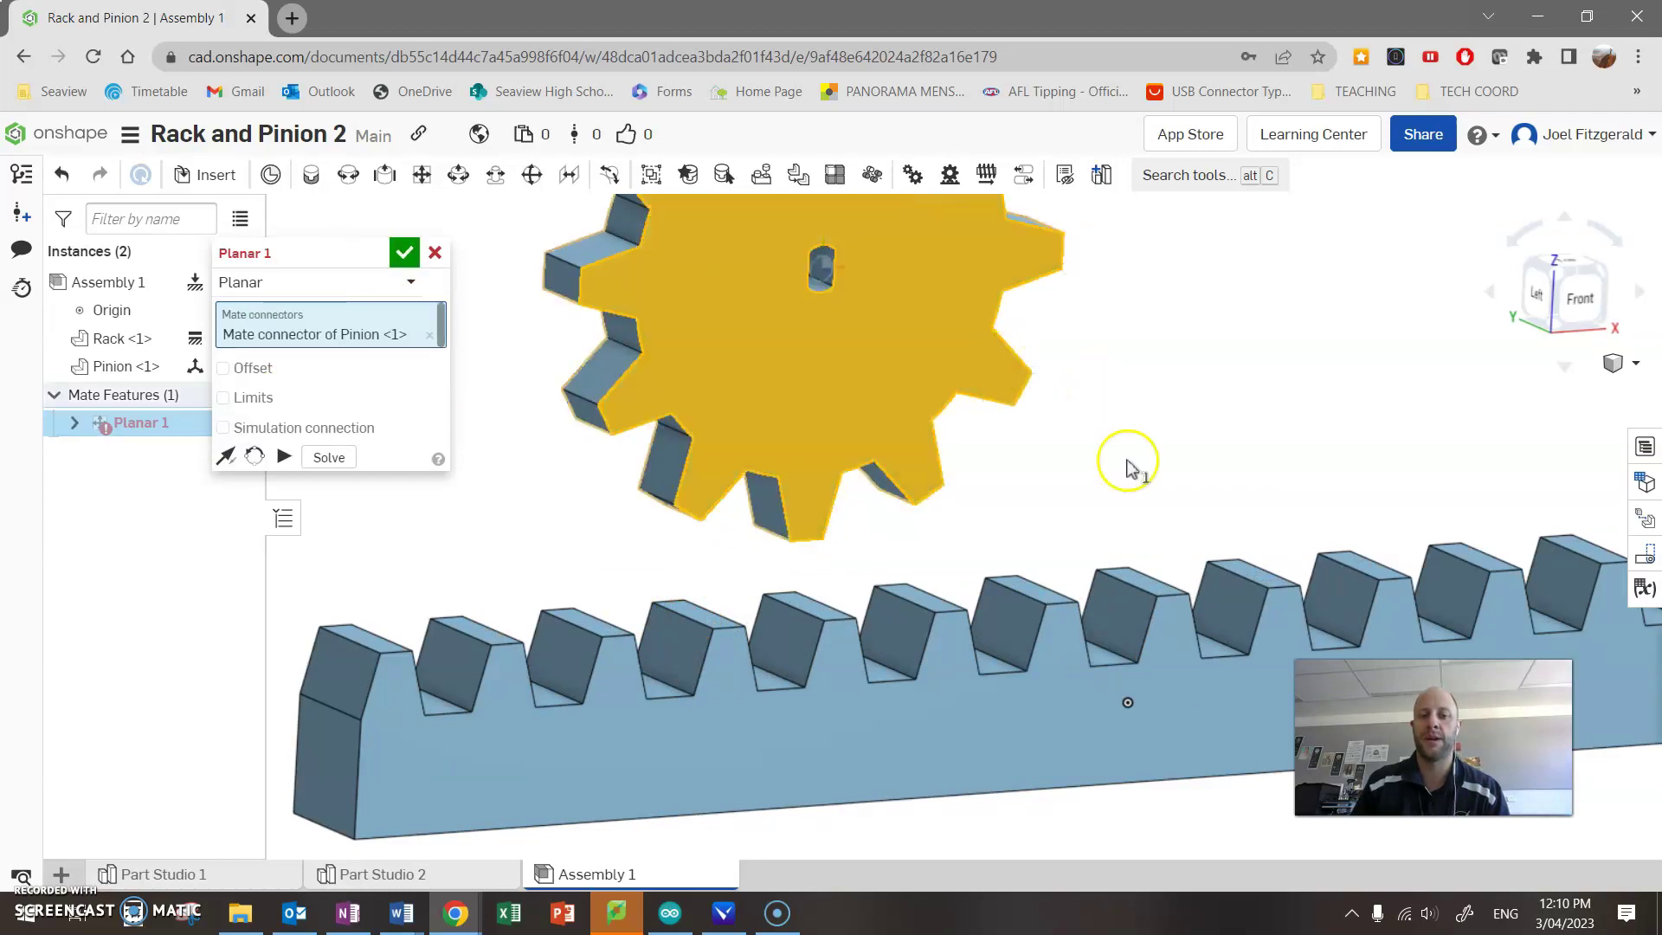
pyautogui.click(969, 742)
pyautogui.hotkey('shift', '3')
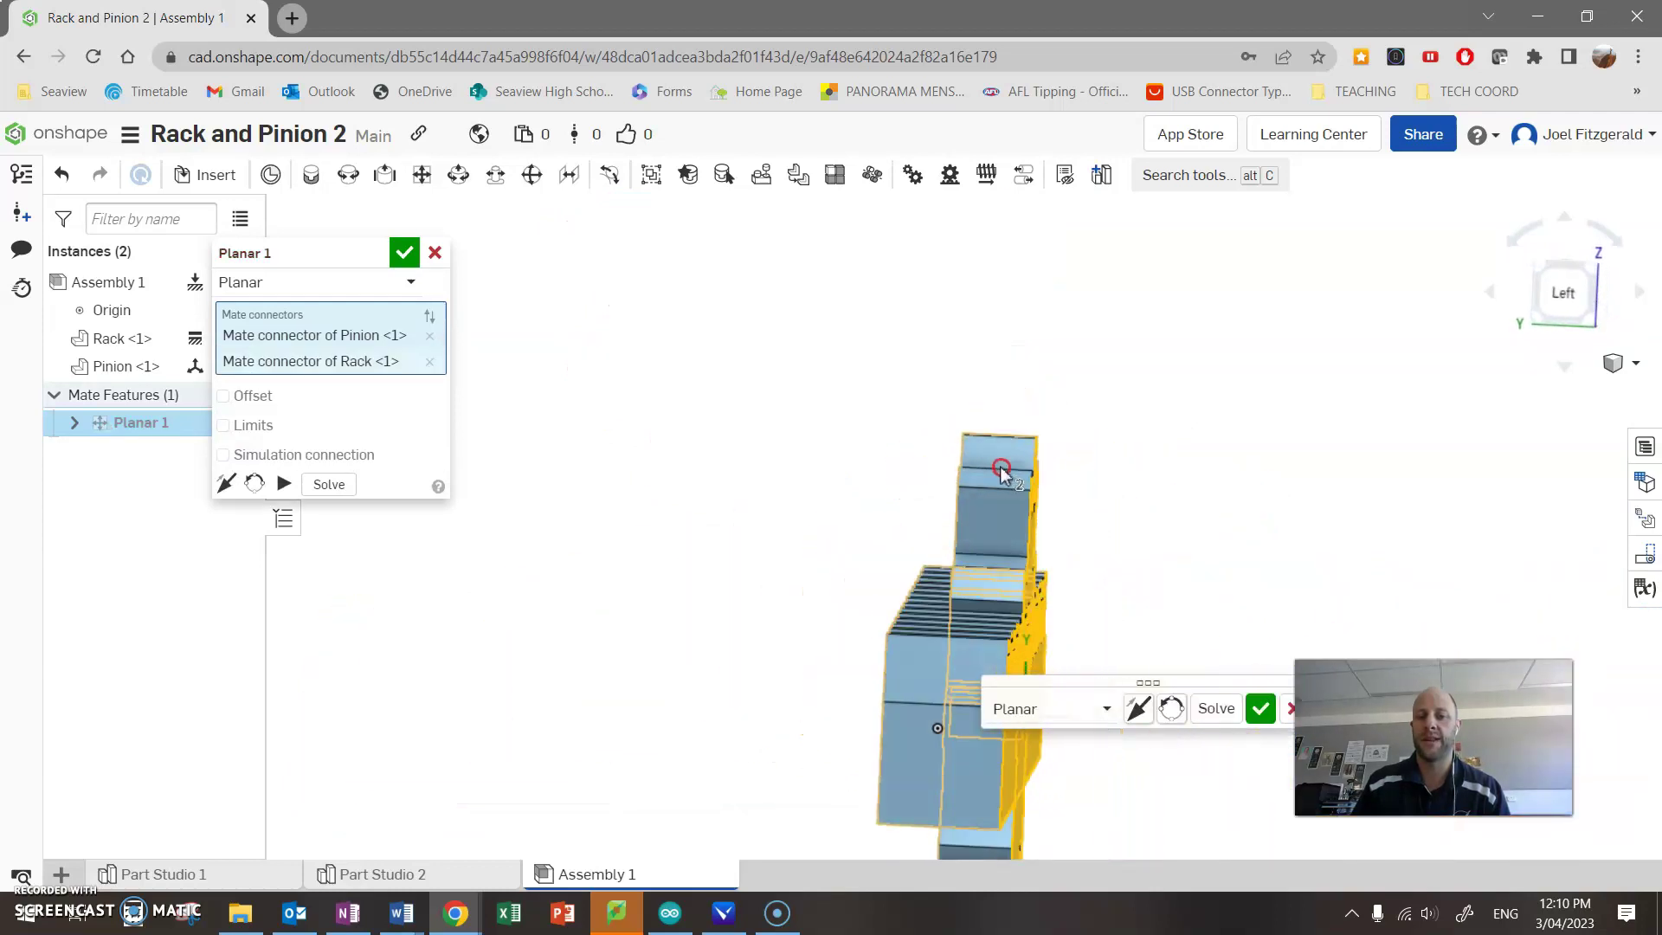
pyautogui.moveTo(1002, 469); pyautogui.dragTo(920, 480, button='right')
pyautogui.click(1010, 684)
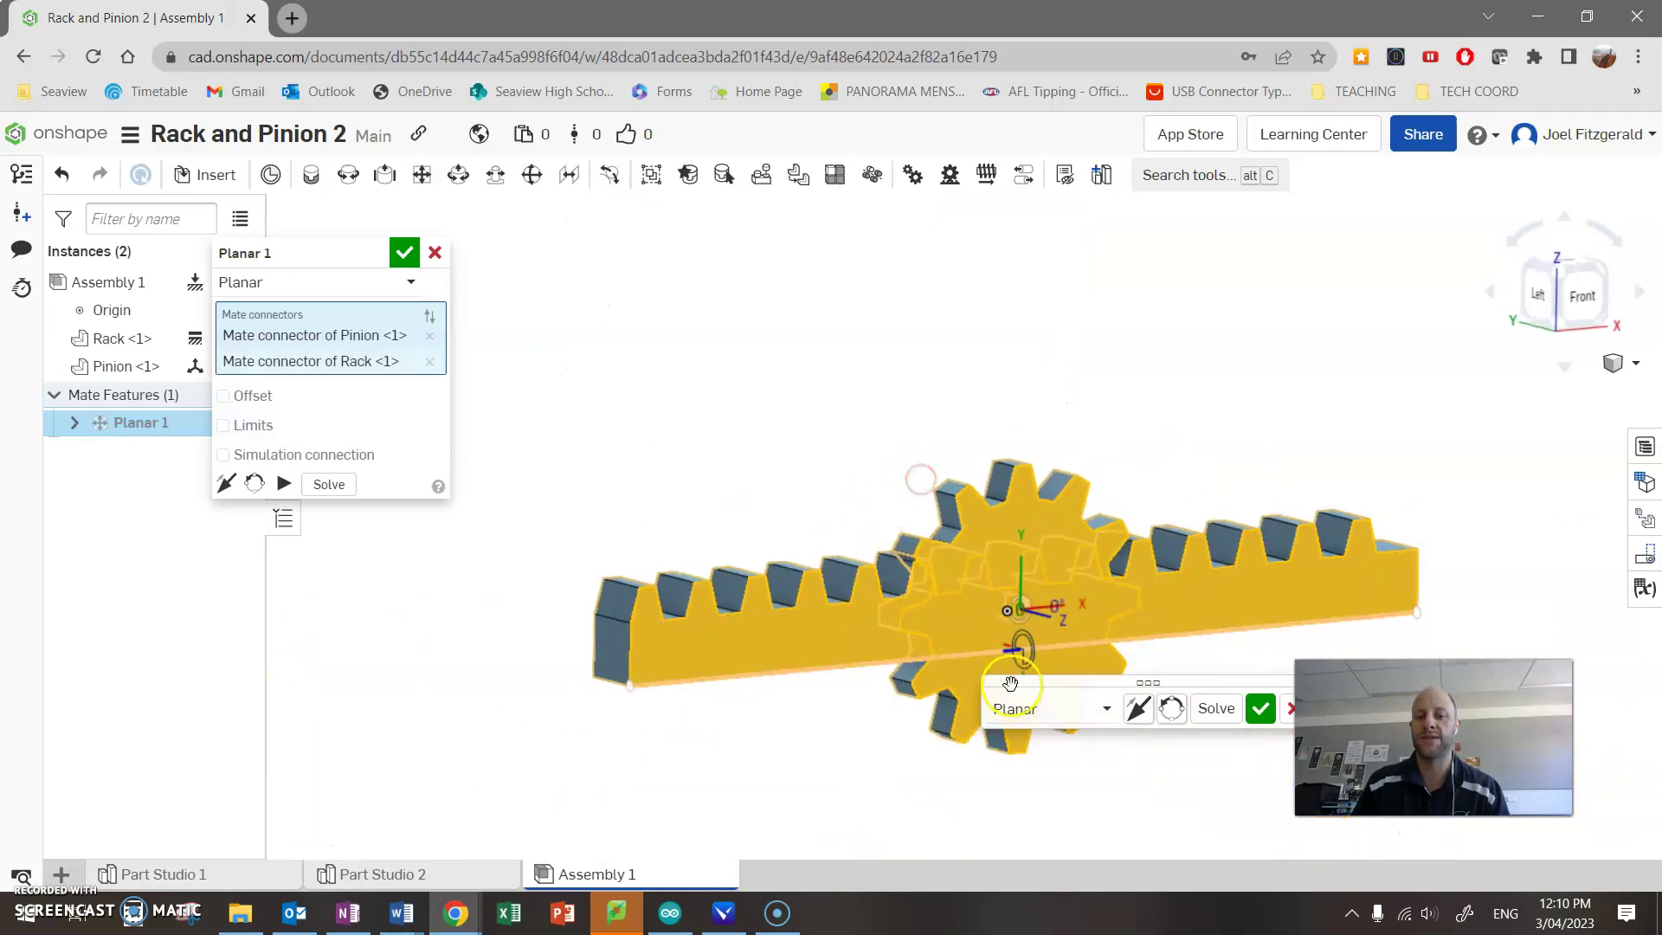
pyautogui.scroll(5, 1011, 684)
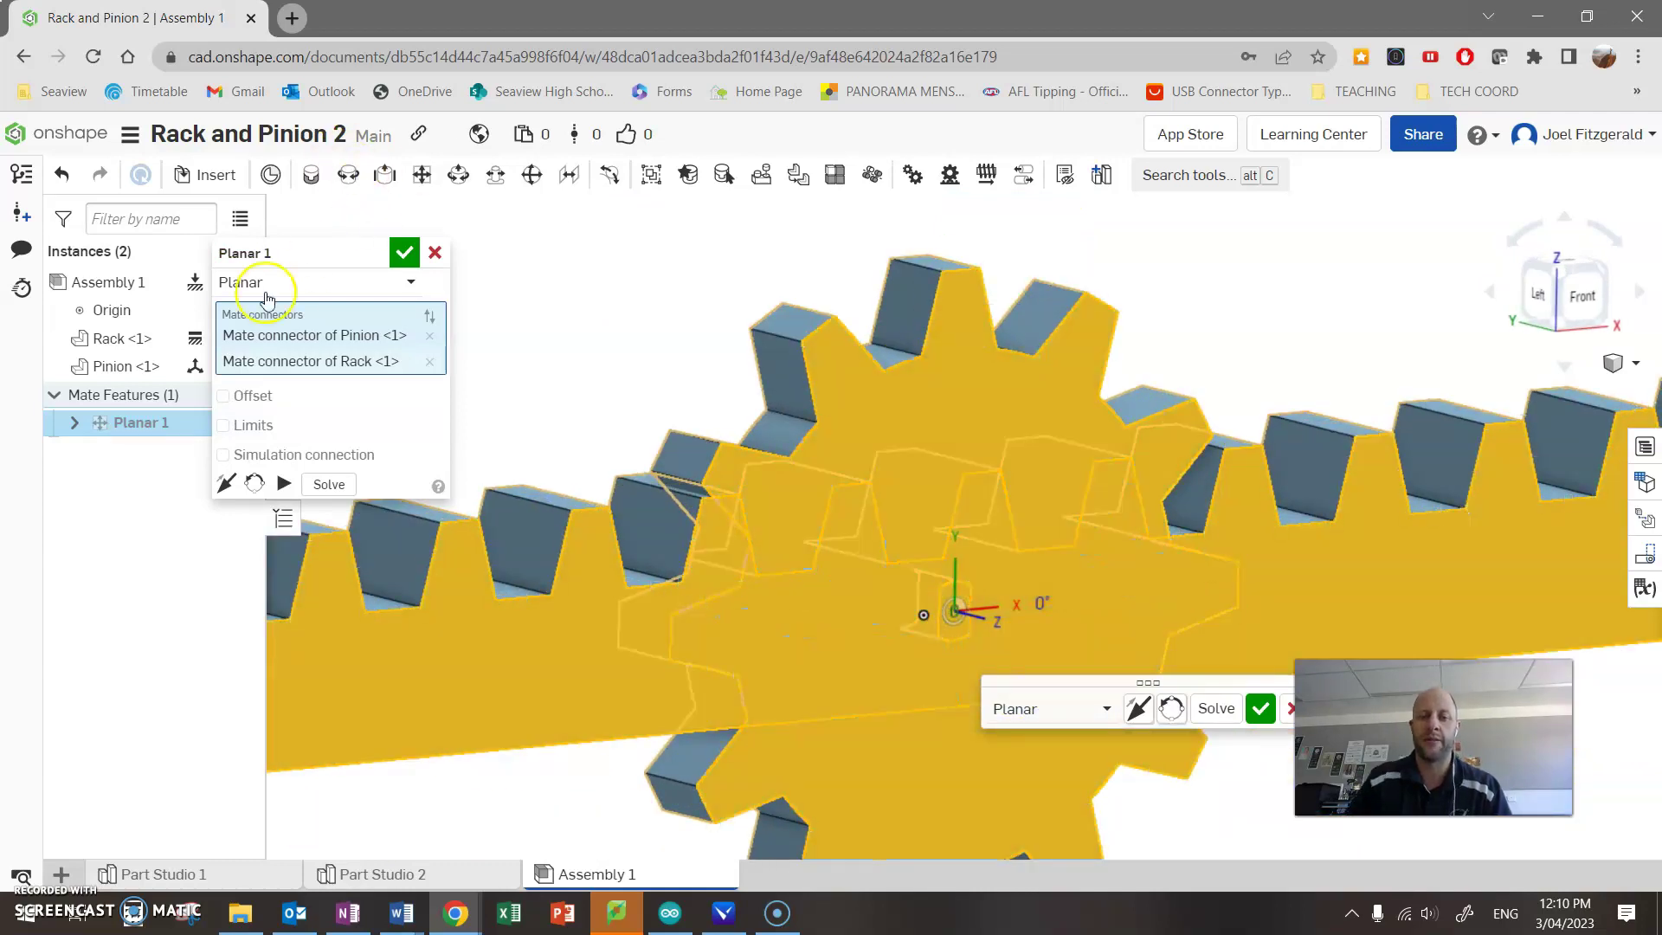
pyautogui.click(403, 255)
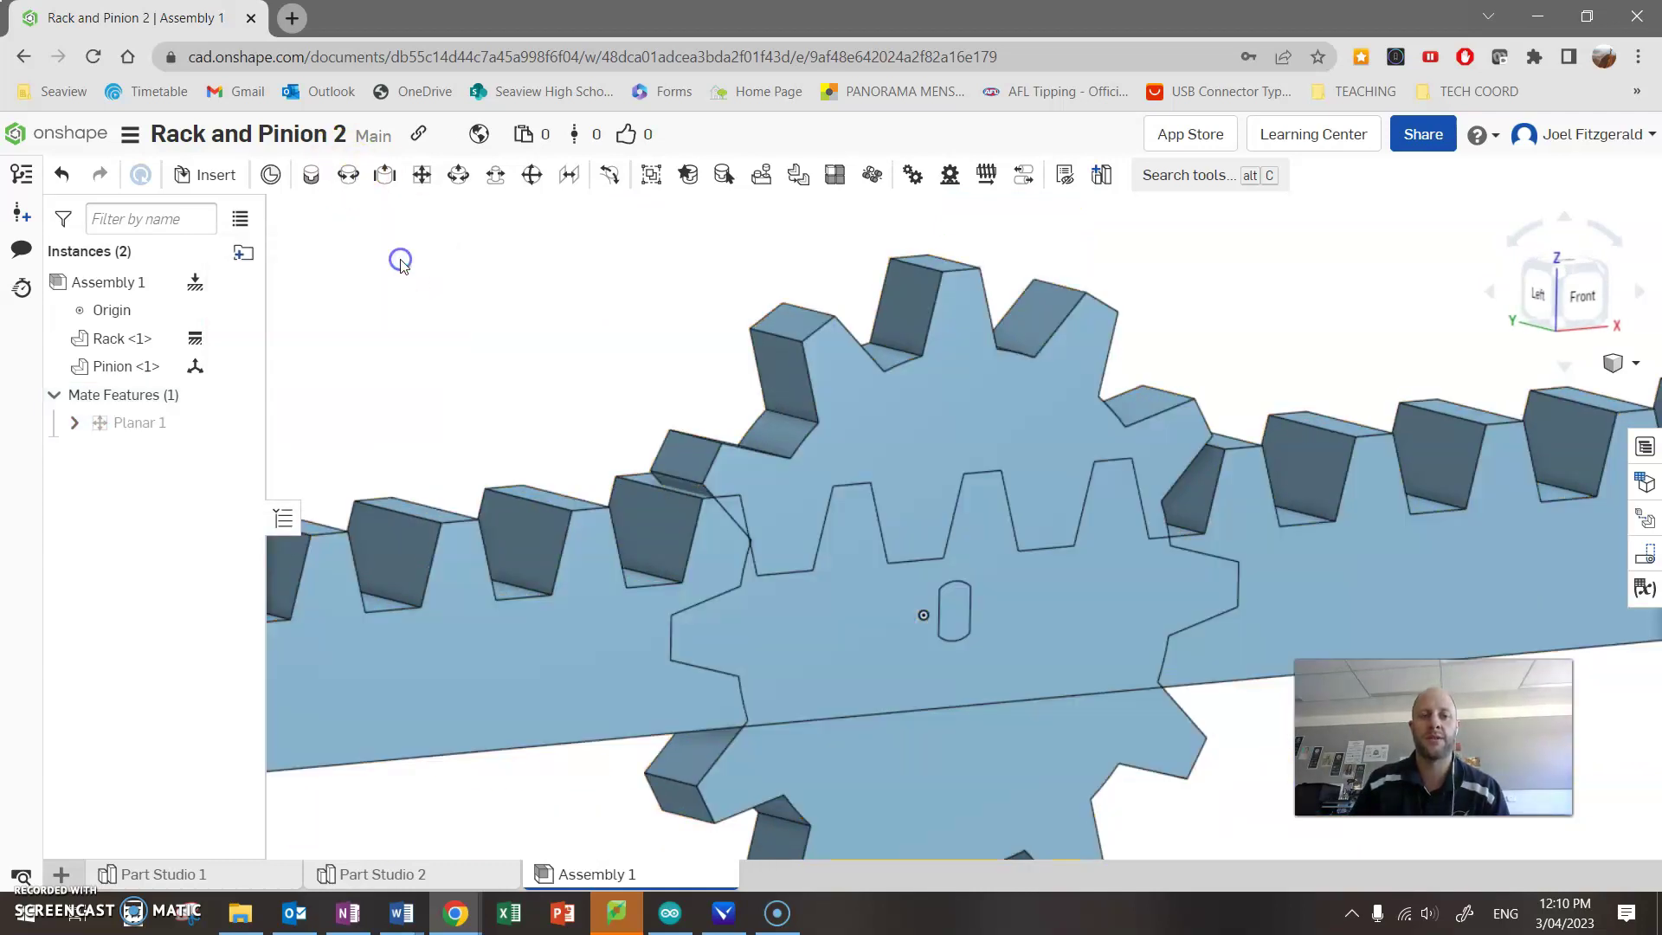
pyautogui.scroll(-5, 508, 351)
pyautogui.scroll(3, 508, 351)
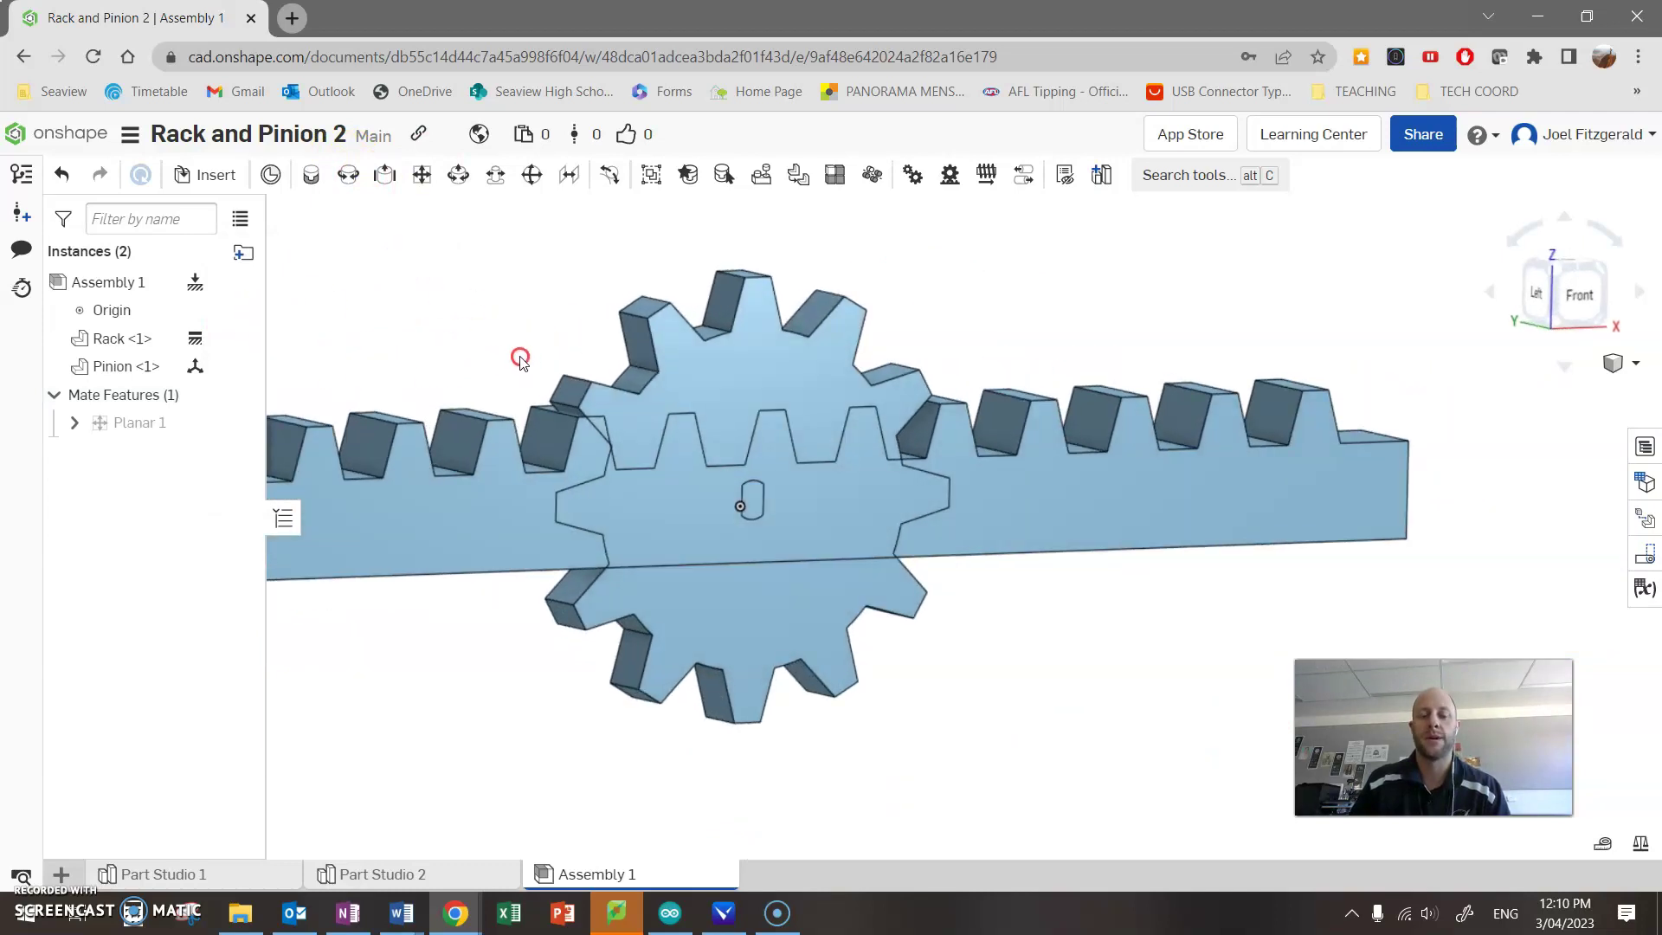
# Step: Slide the pinion within its planar mate up clear of the rack's teeth, checking from several angles
pyautogui.scroll(2, 523, 361)
pyautogui.moveTo(667, 348); pyautogui.dragTo(619, 178)
pyautogui.moveTo(667, 342); pyautogui.dragTo(658, 355, button='right')
pyautogui.scroll(-2, 660, 353)
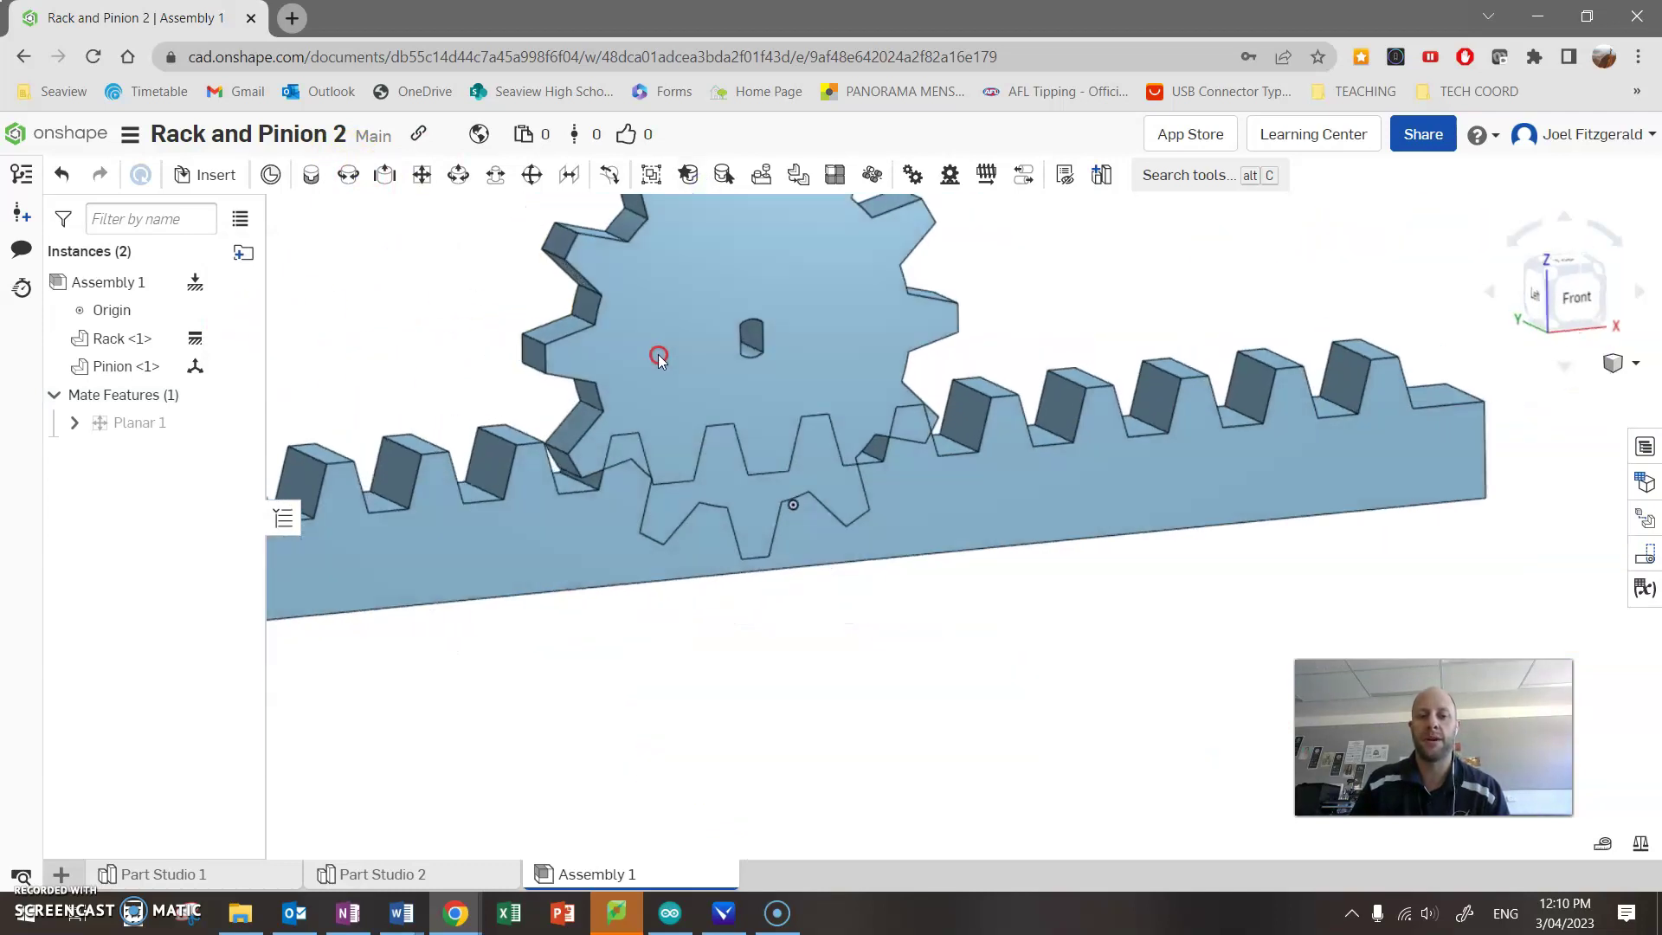
pyautogui.moveTo(651, 291); pyautogui.dragTo(651, 291)
pyautogui.moveTo(584, 216); pyautogui.dragTo(563, 227)
pyautogui.moveTo(519, 322); pyautogui.dragTo(466, 280, button='right')
pyautogui.scroll(-2, 428, 341)
pyautogui.scroll(-1, 428, 341)
pyautogui.scroll(3, 352, 320)
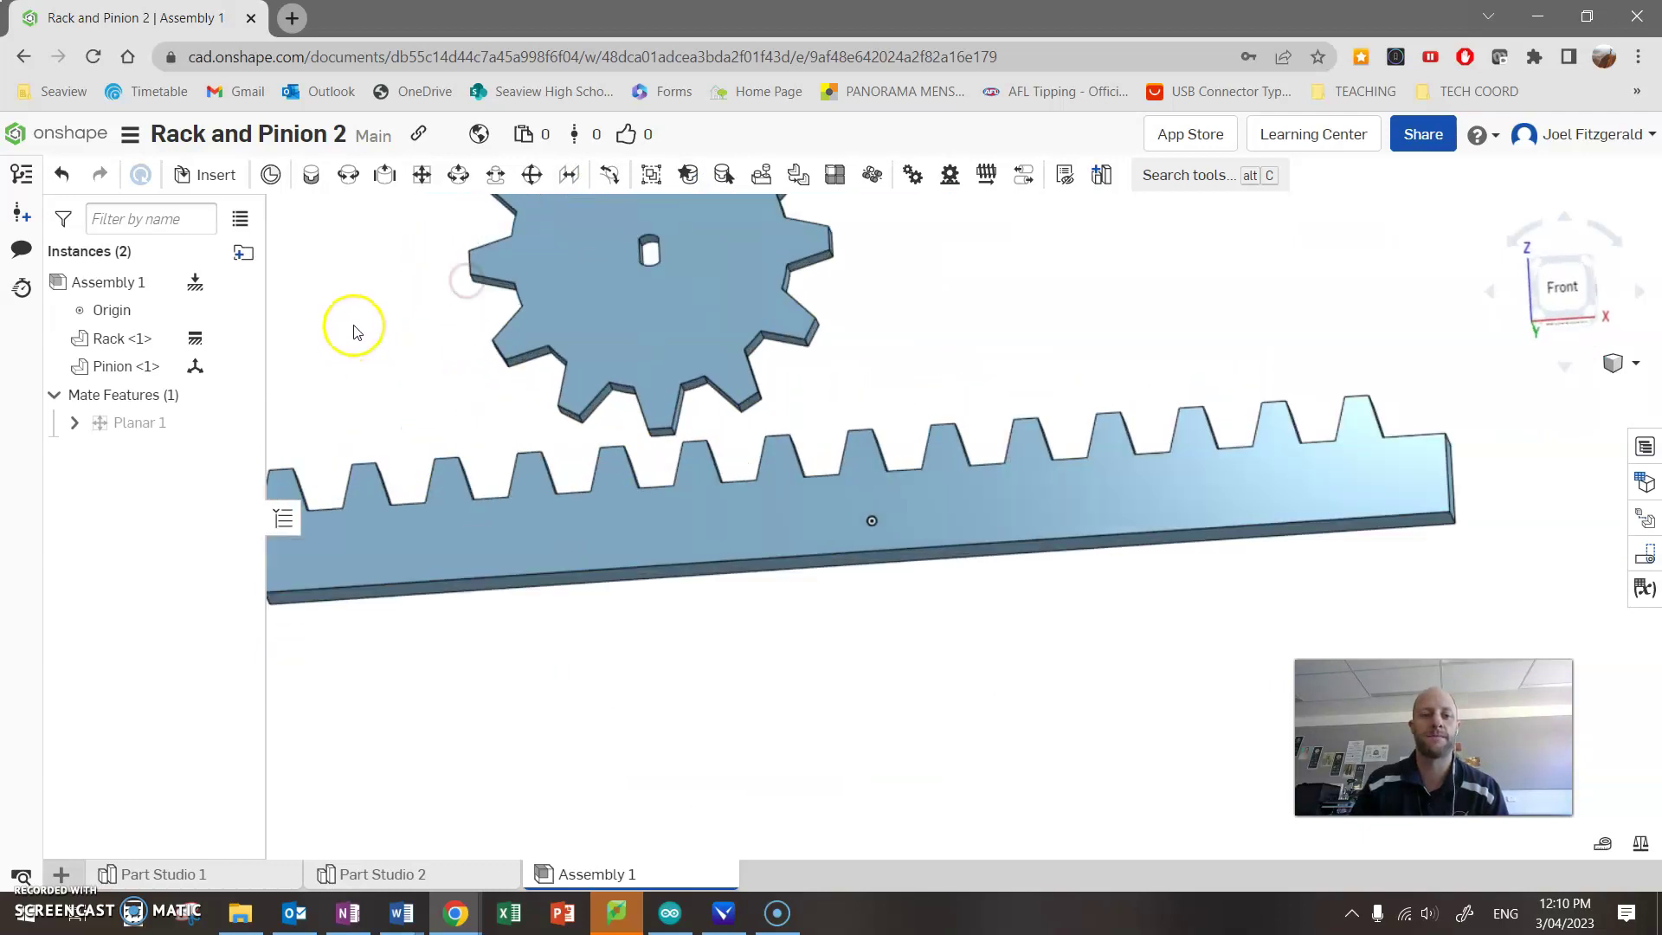
# Step: Face the gears from the front and lower the pinion until one tooth sits in a gap near the rack's left end
pyautogui.moveTo(353, 319); pyautogui.dragTo(412, 356, button='right')
pyautogui.scroll(-3, 412, 356)
pyautogui.scroll(3, 353, 312)
pyautogui.scroll(2, 353, 318)
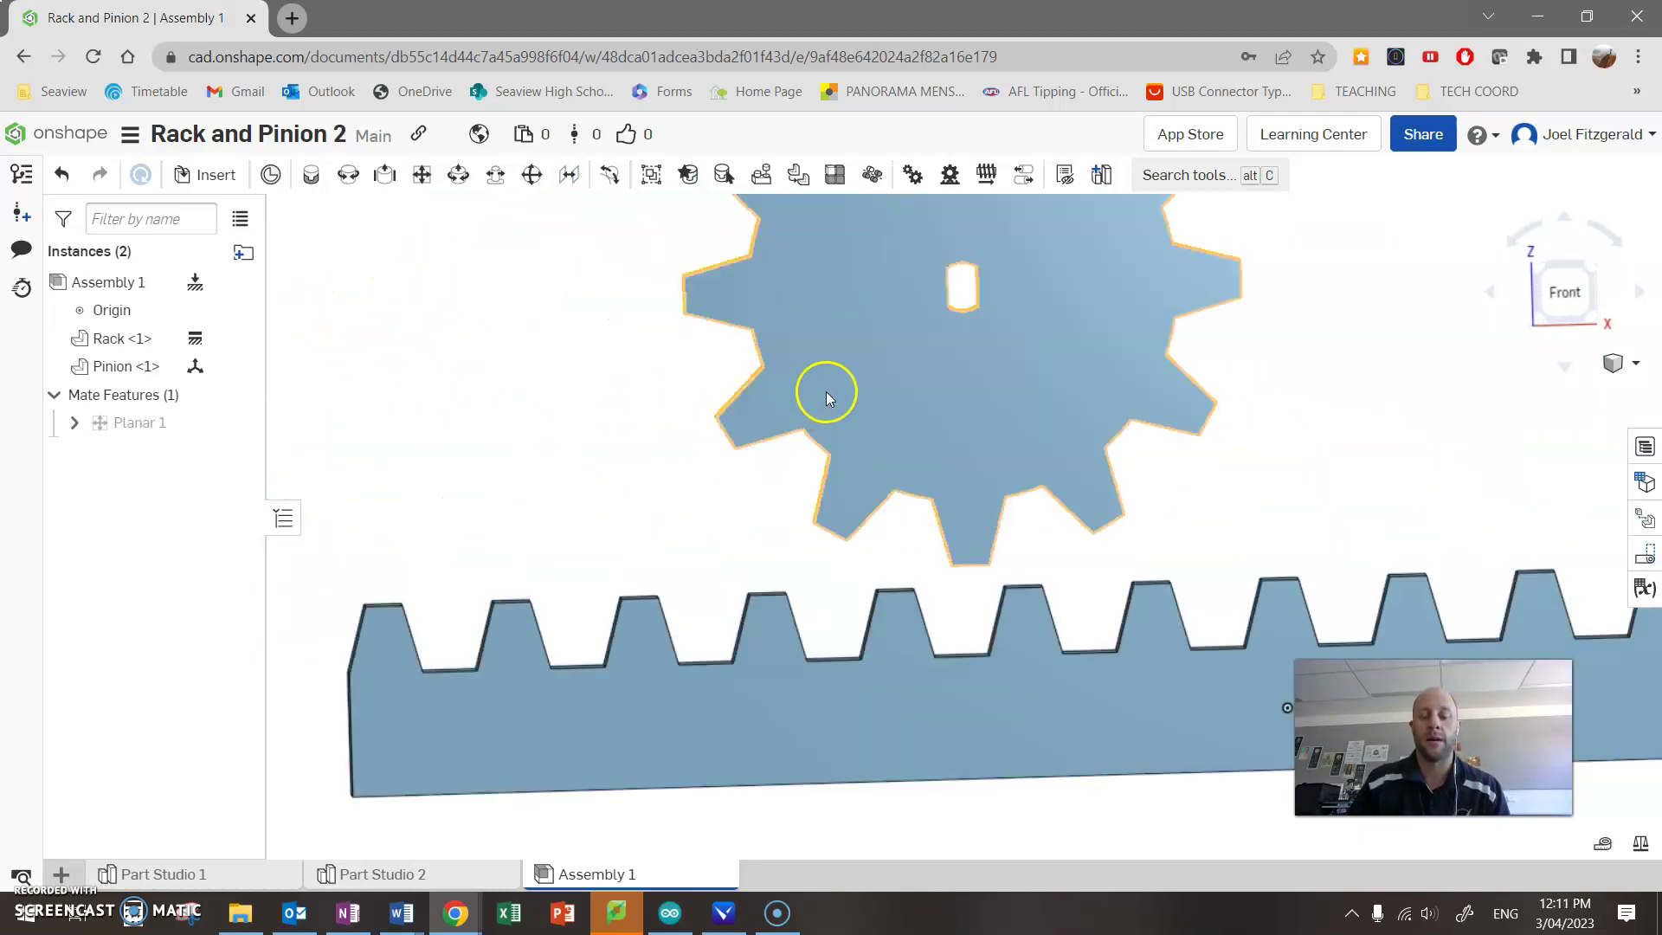
pyautogui.moveTo(983, 445); pyautogui.dragTo(717, 524)
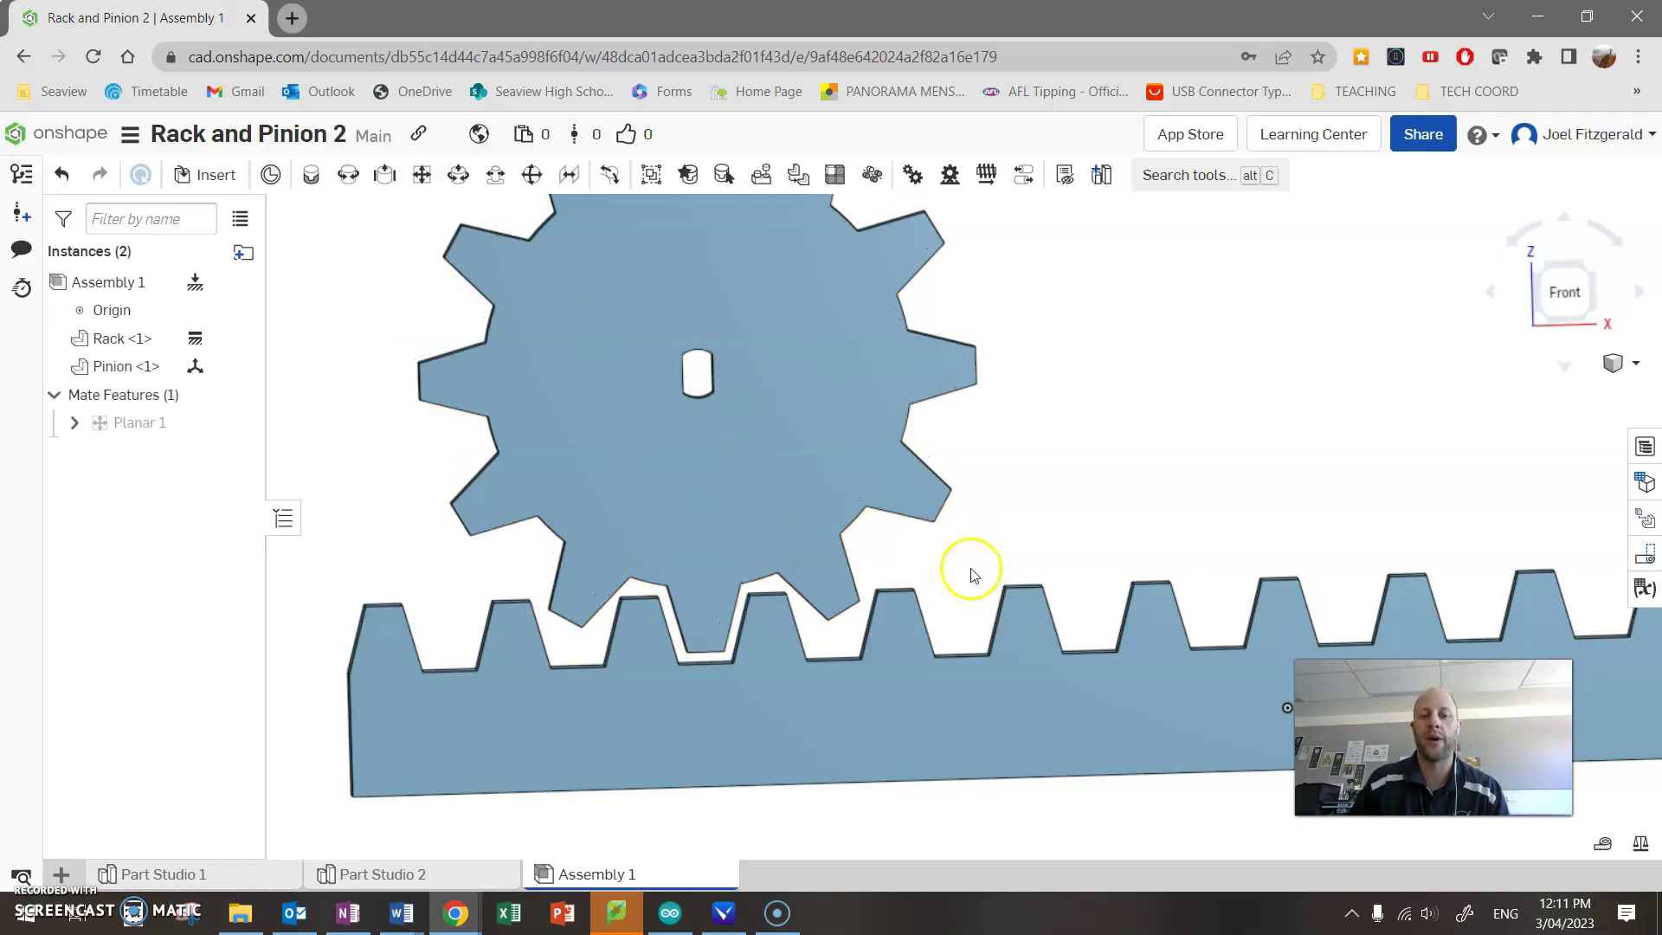
pyautogui.moveTo(823, 549); pyautogui.dragTo(689, 610, button='right')
pyautogui.moveTo(689, 609); pyautogui.dragTo(746, 509)
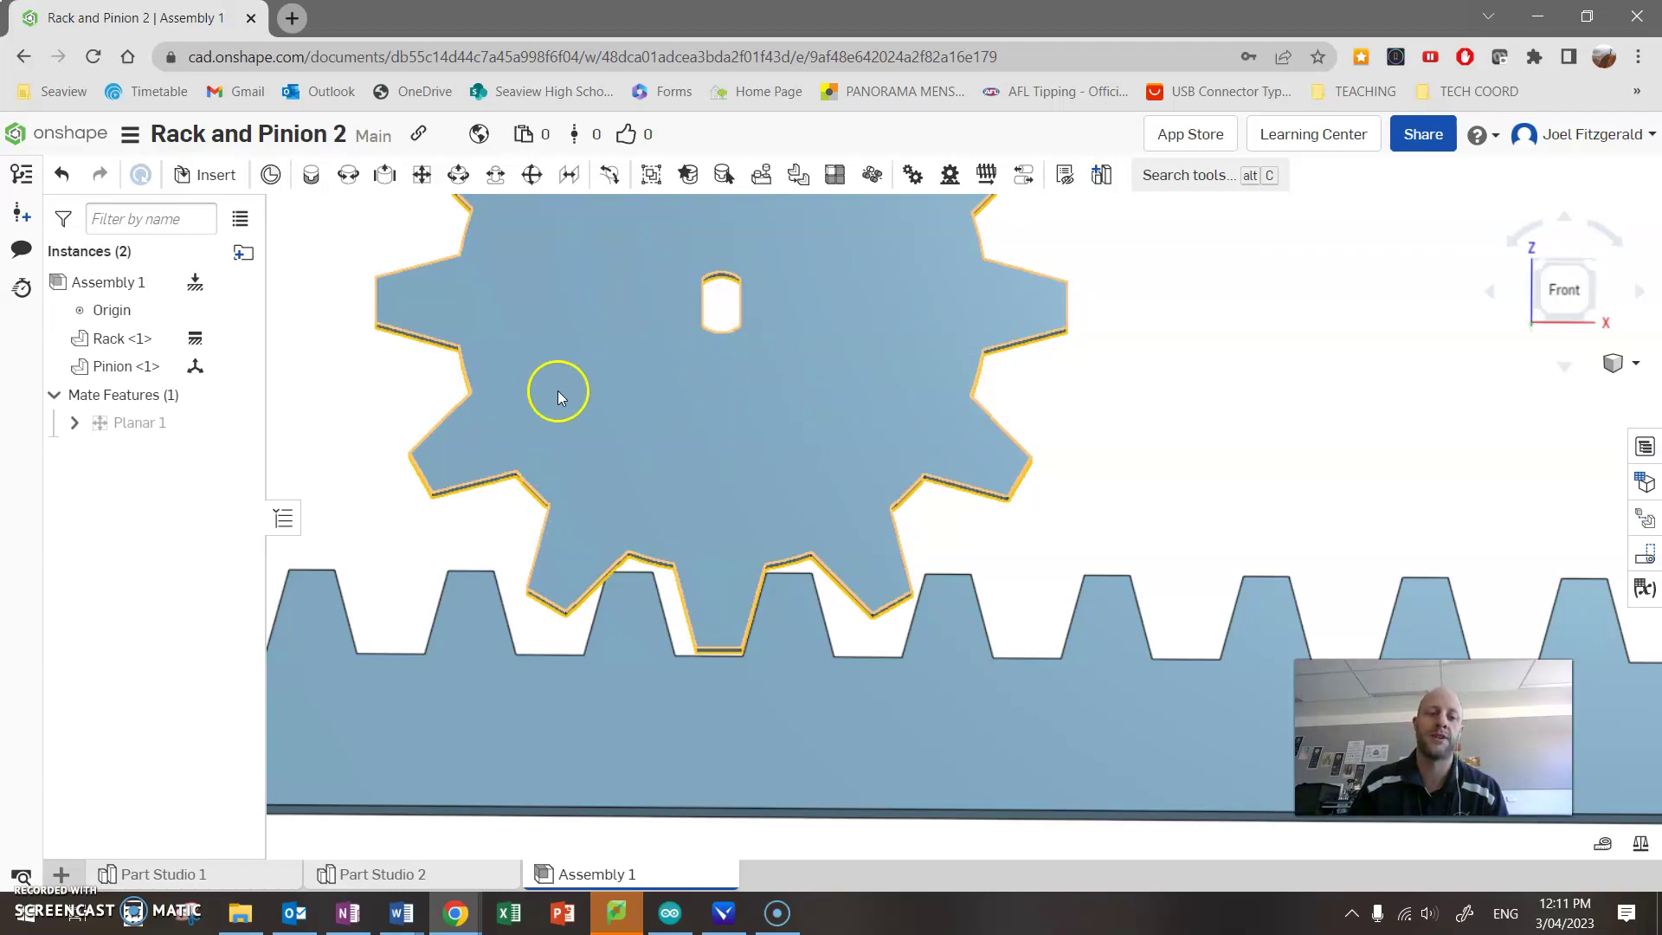
# Step: Nudge the meshed pinion tooth within the rack gap to test the clearance against the neighbouring rack teeth
pyautogui.moveTo(829, 433); pyautogui.dragTo(806, 432)
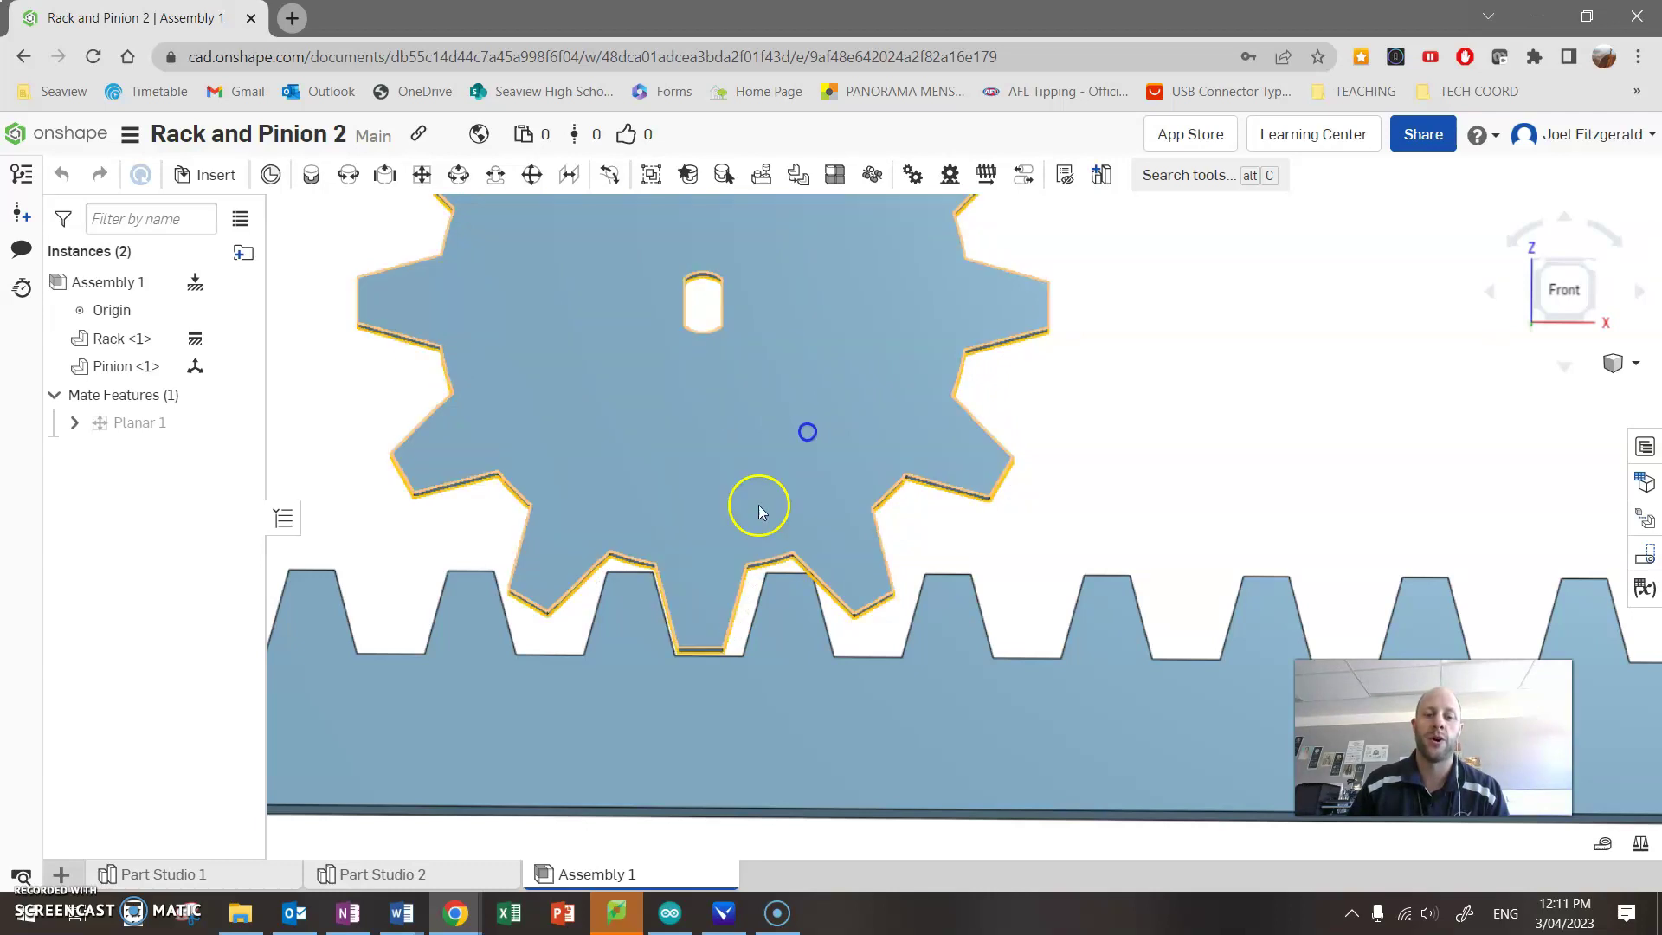
pyautogui.moveTo(692, 525); pyautogui.dragTo(690, 535, button='right')
pyautogui.scroll(5, 690, 536)
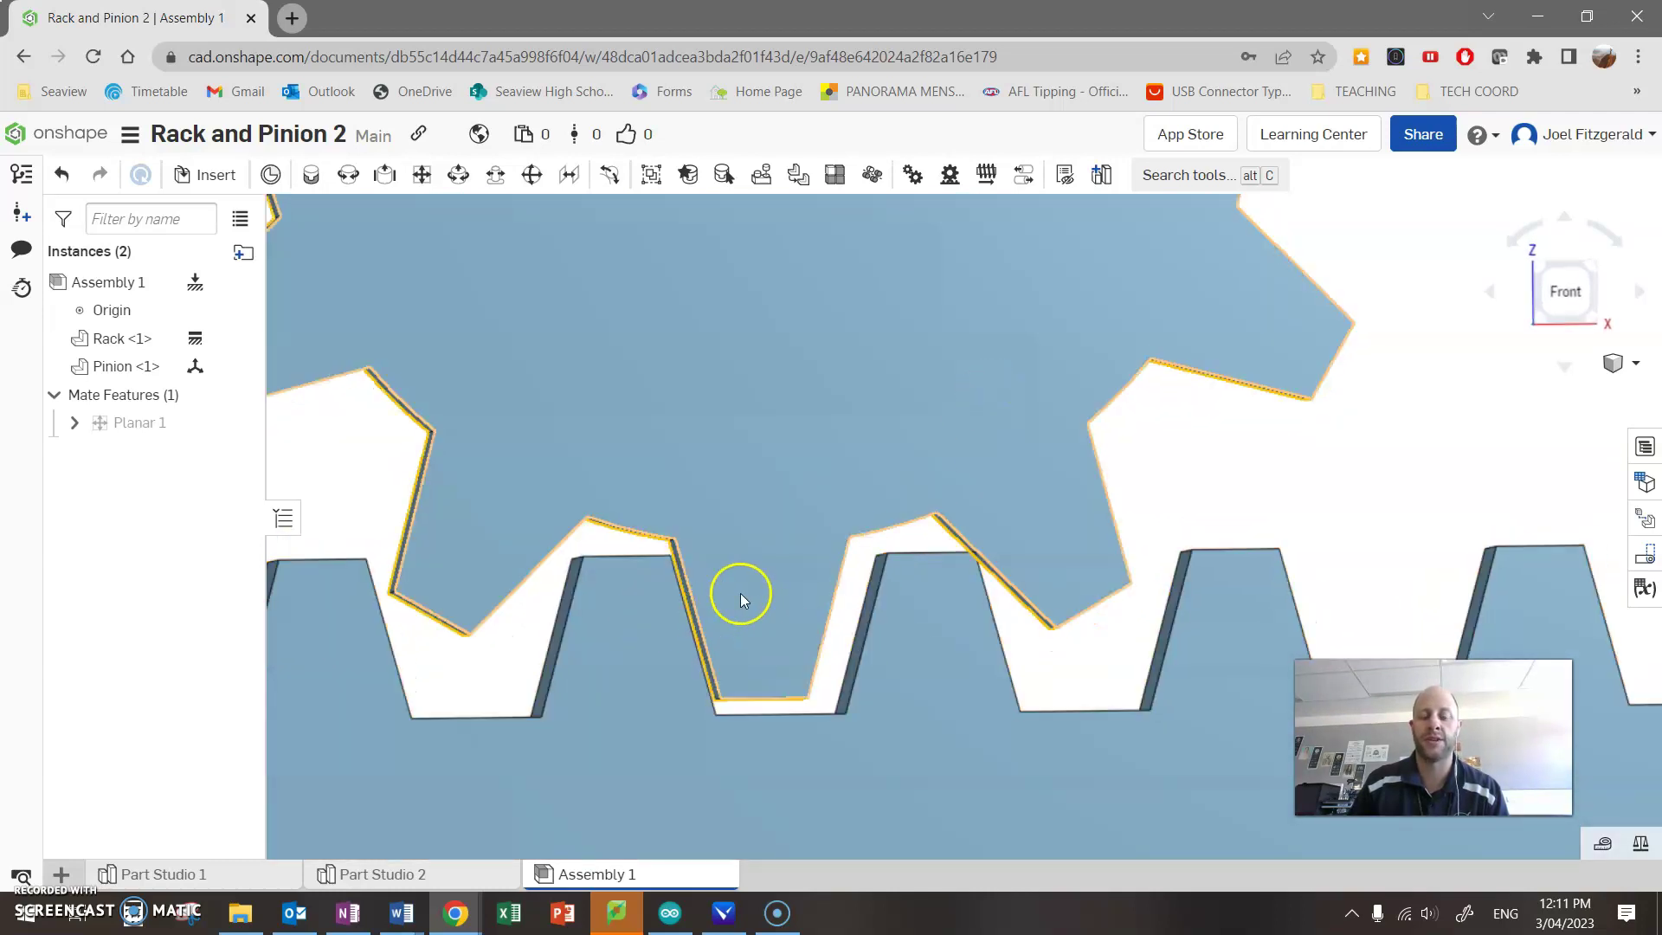
pyautogui.moveTo(745, 595); pyautogui.dragTo(741, 596)
pyautogui.moveTo(668, 609); pyautogui.dragTo(664, 611, button='right')
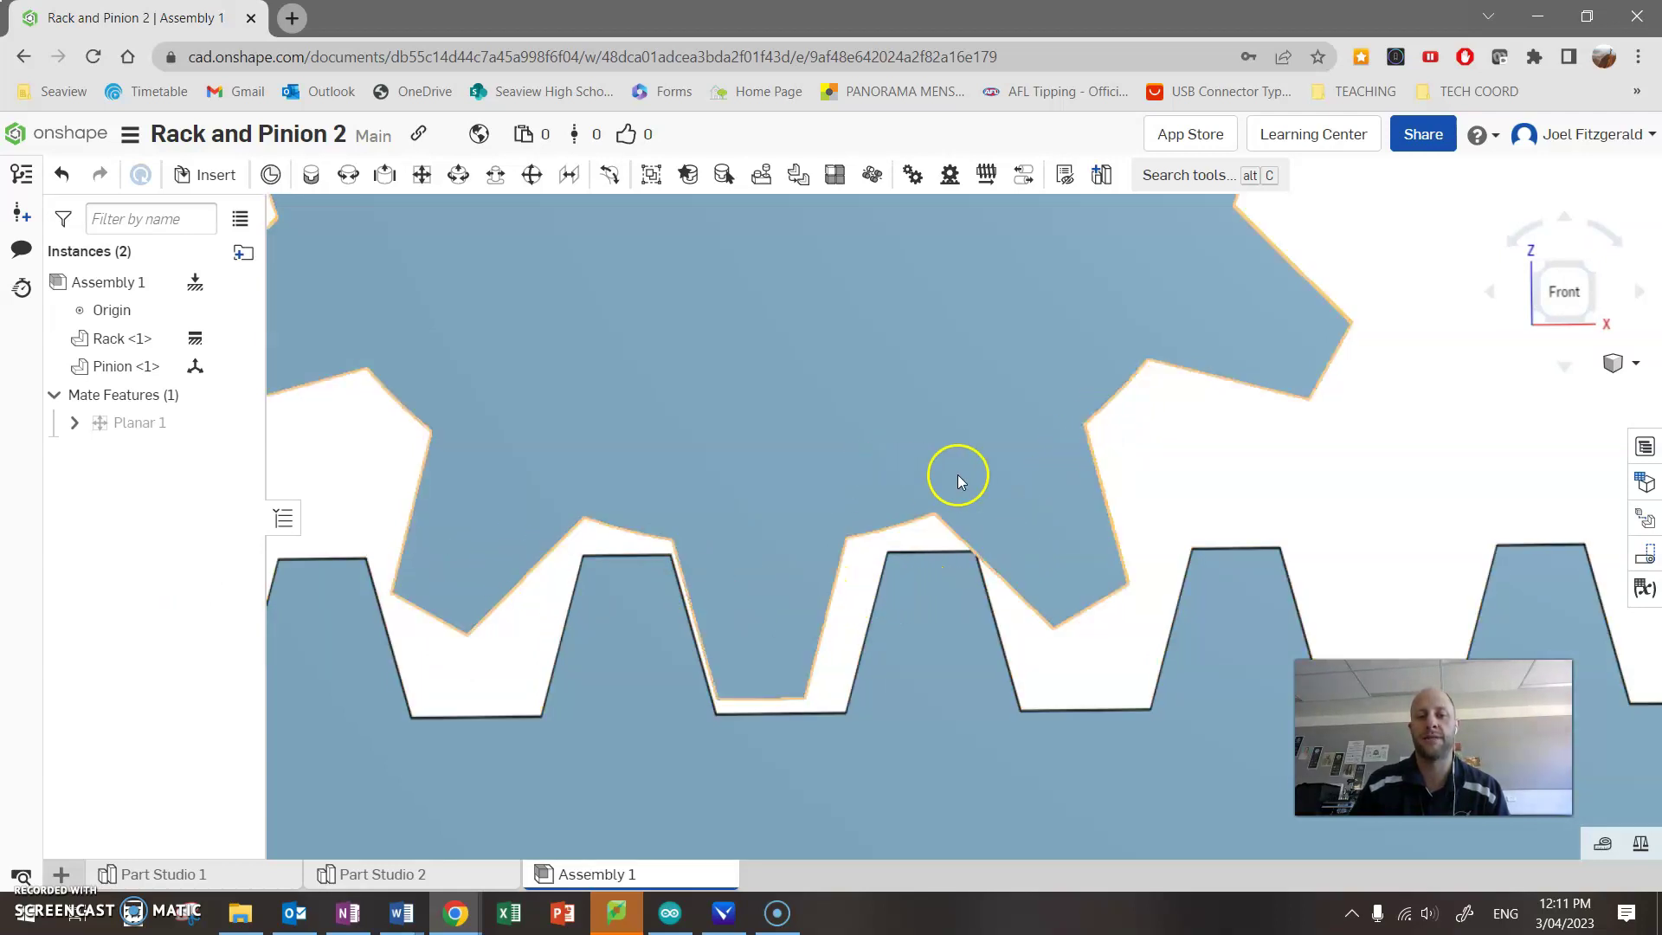
pyautogui.scroll(-2, 917, 563)
pyautogui.scroll(3, 845, 657)
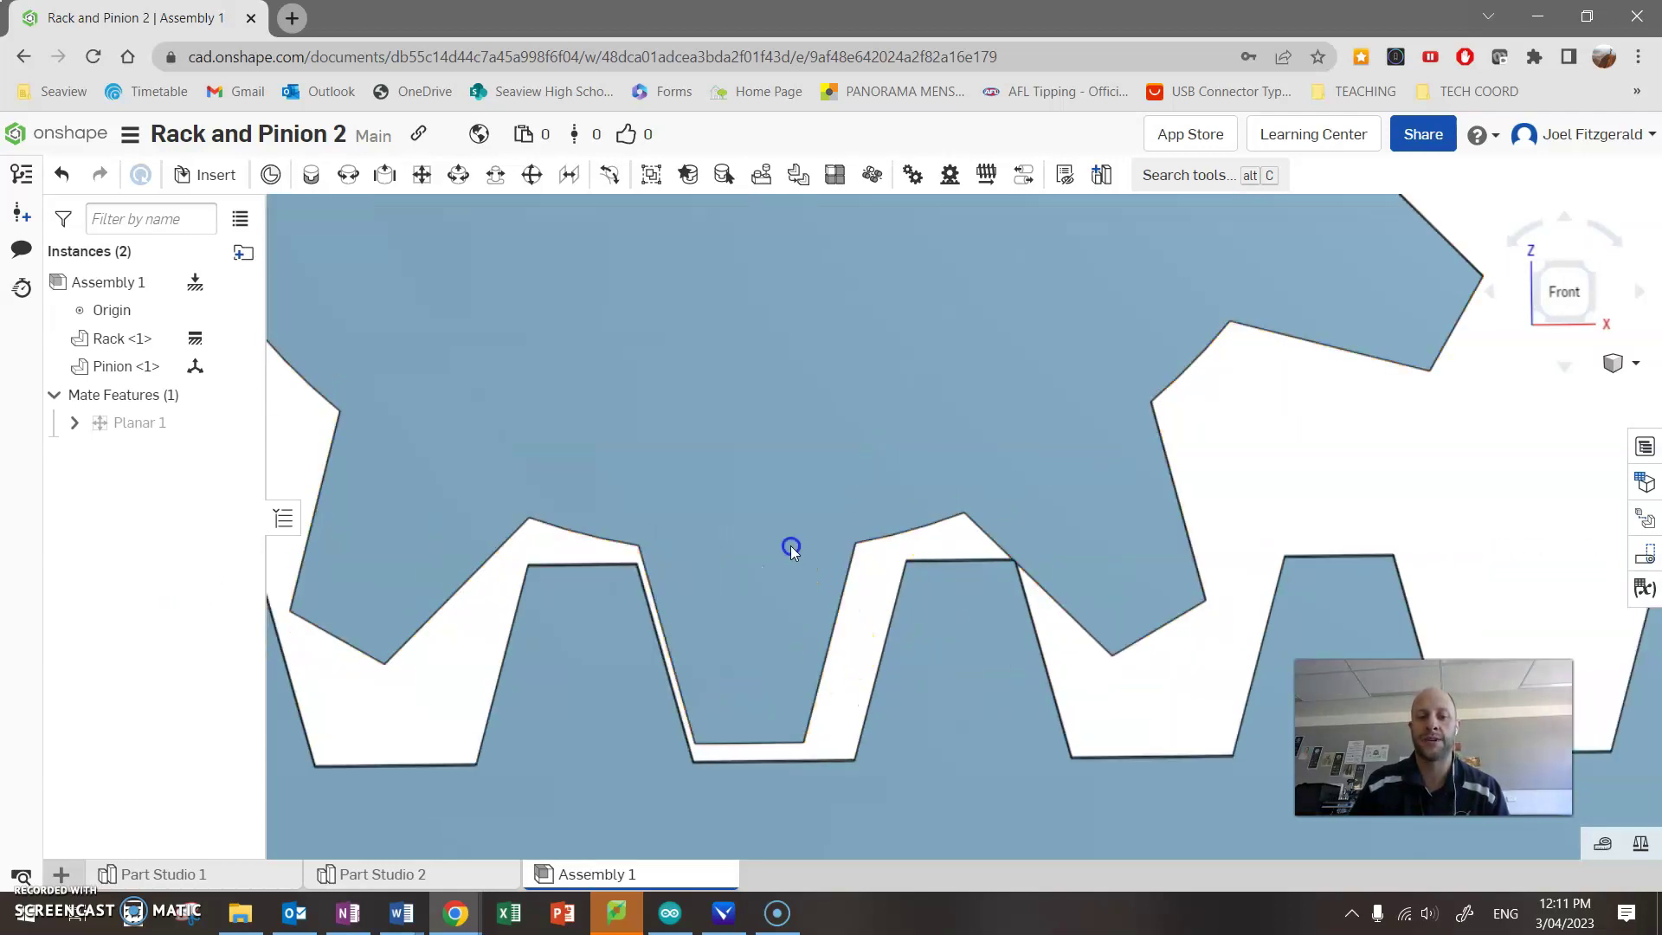
pyautogui.moveTo(791, 545)
pyautogui.mouseDown()
pyautogui.moveTo(820, 553)
pyautogui.moveTo(776, 554)
pyautogui.mouseUp()
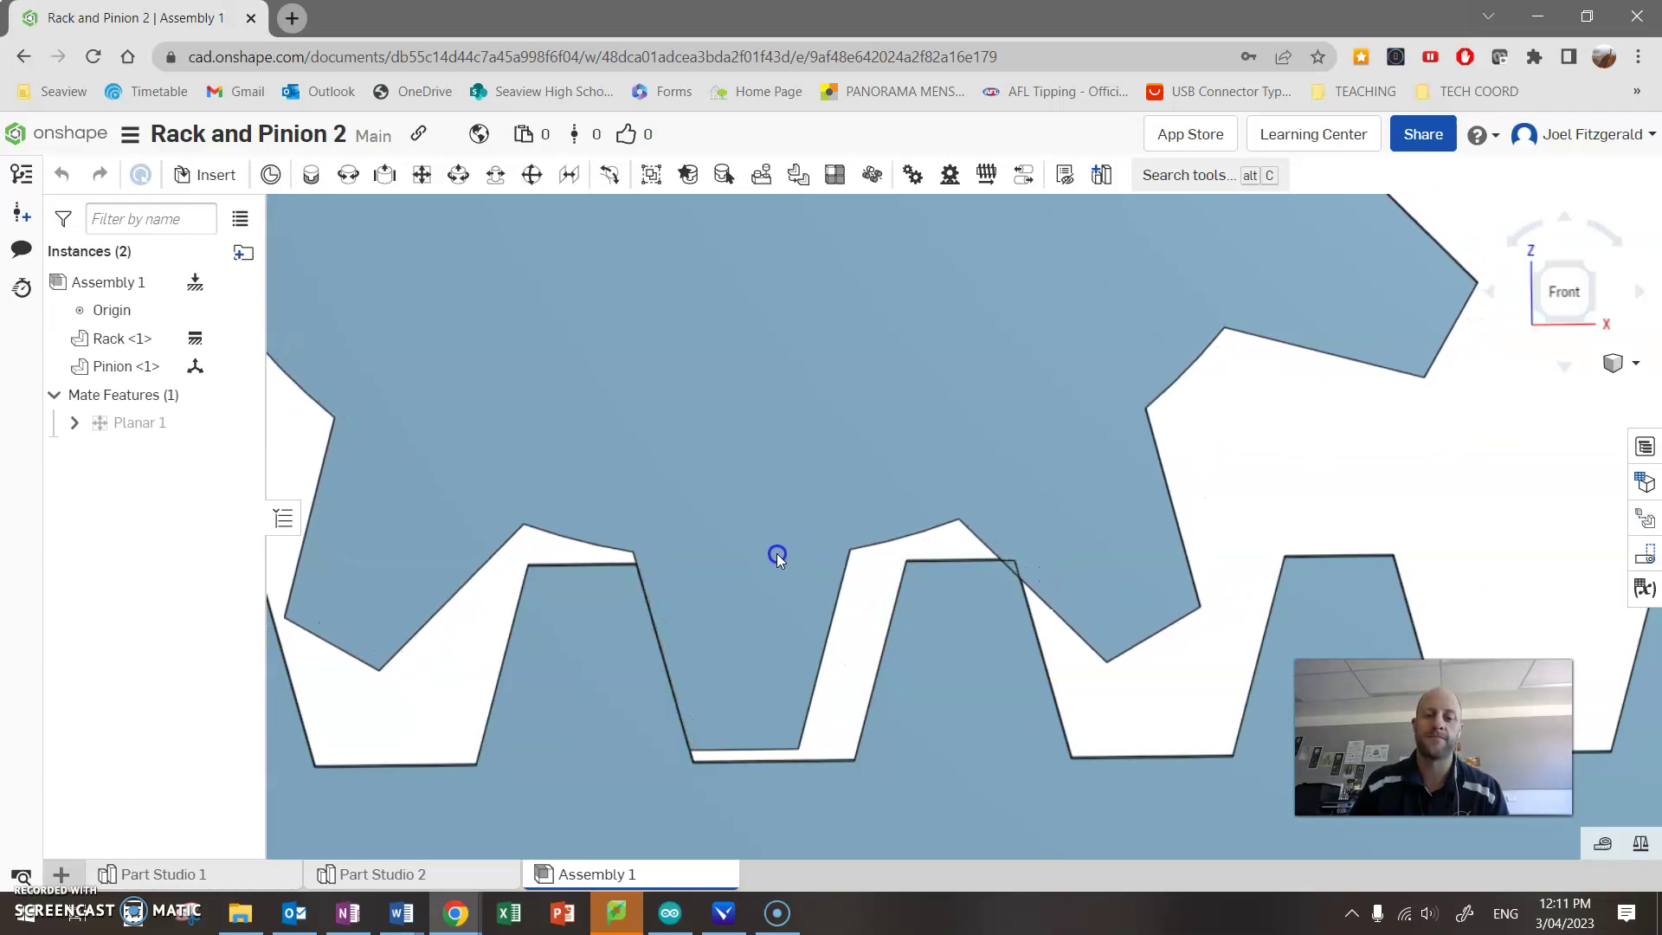
pyautogui.moveTo(786, 620); pyautogui.dragTo(1002, 531, button='right')
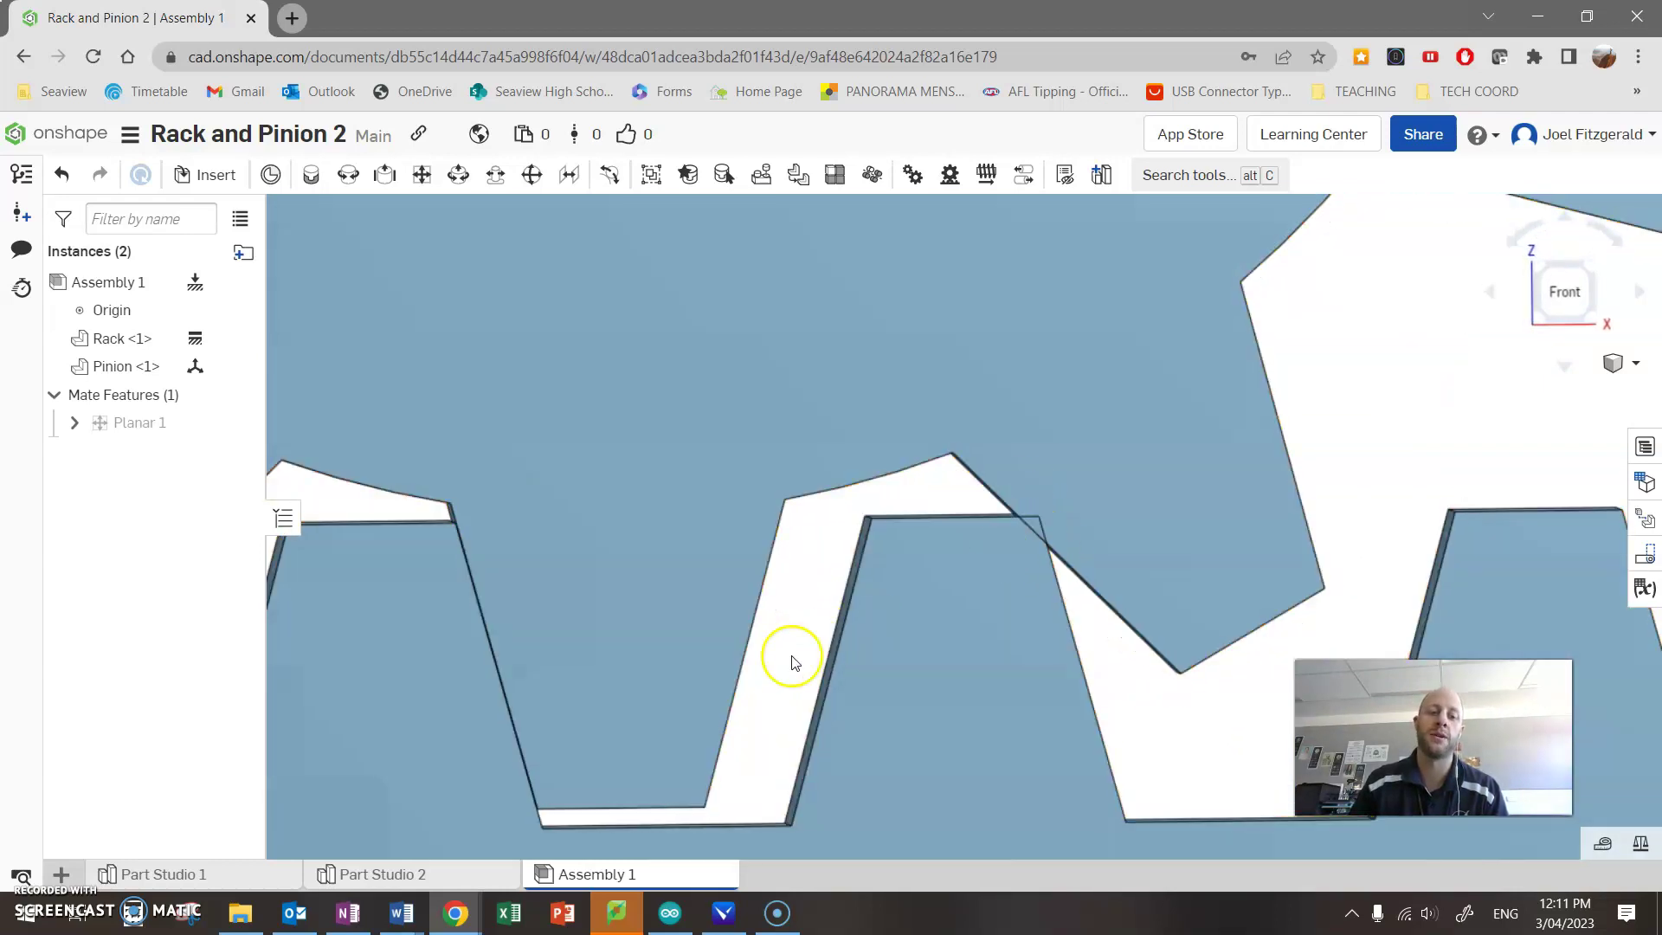
pyautogui.moveTo(1009, 496); pyautogui.dragTo(1033, 489)
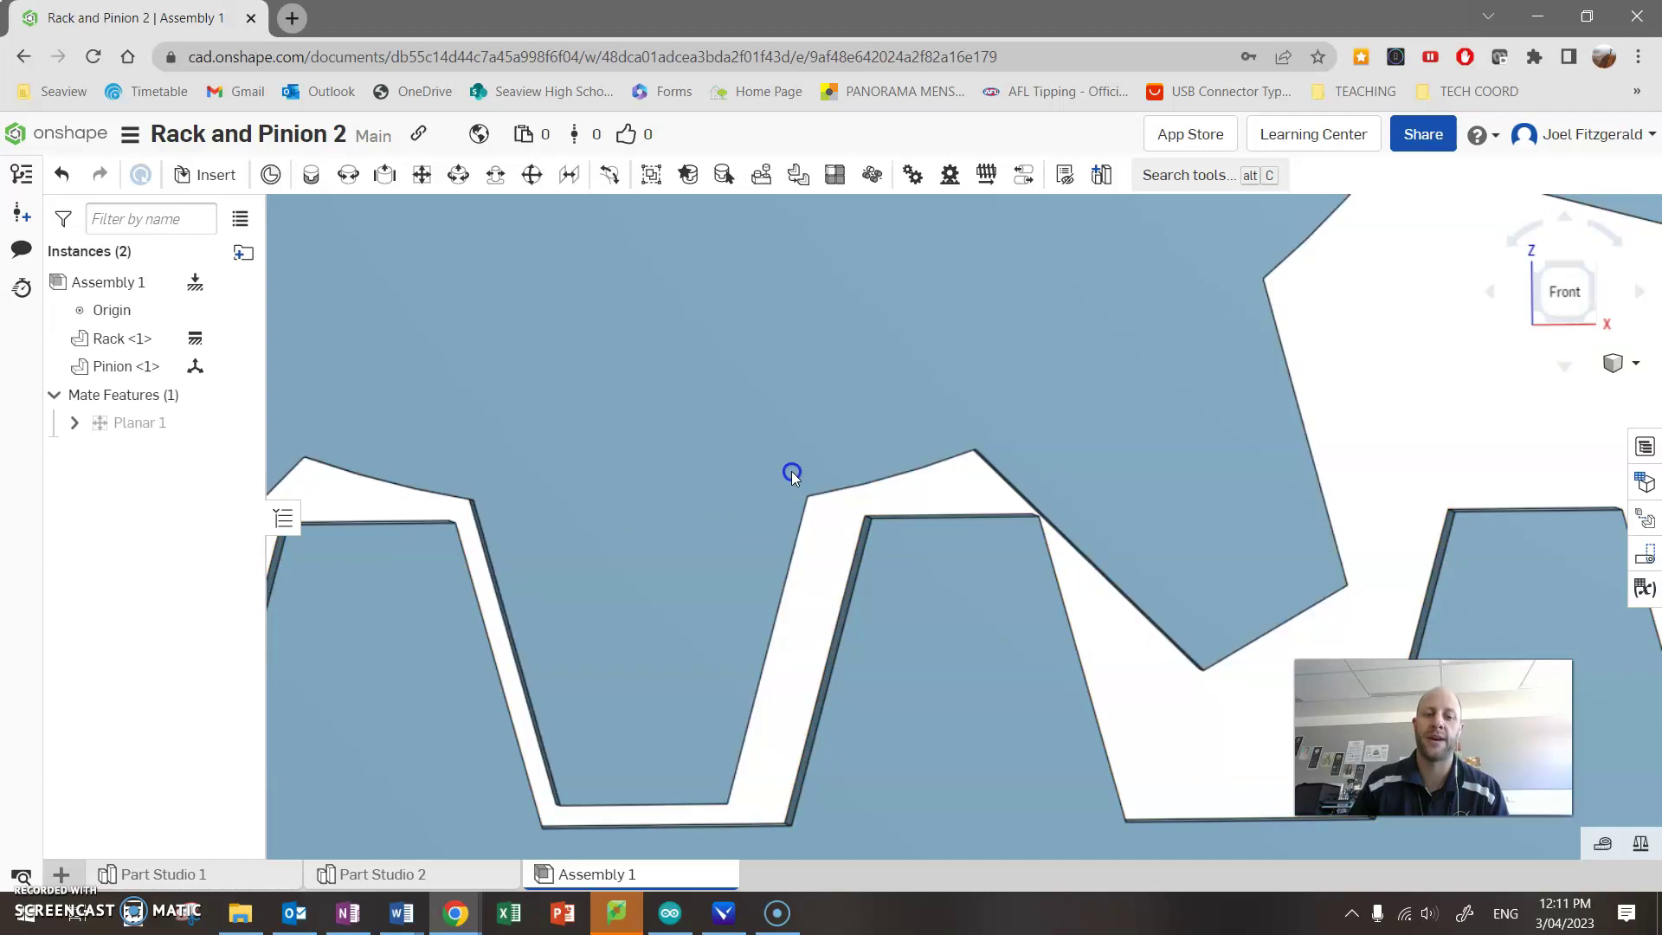
# Step: Examine where the pinion's tooth corners clash with the rack teeth, viewing the mesh close up and shifting the pinion slightly
pyautogui.scroll(-3, 928, 589)
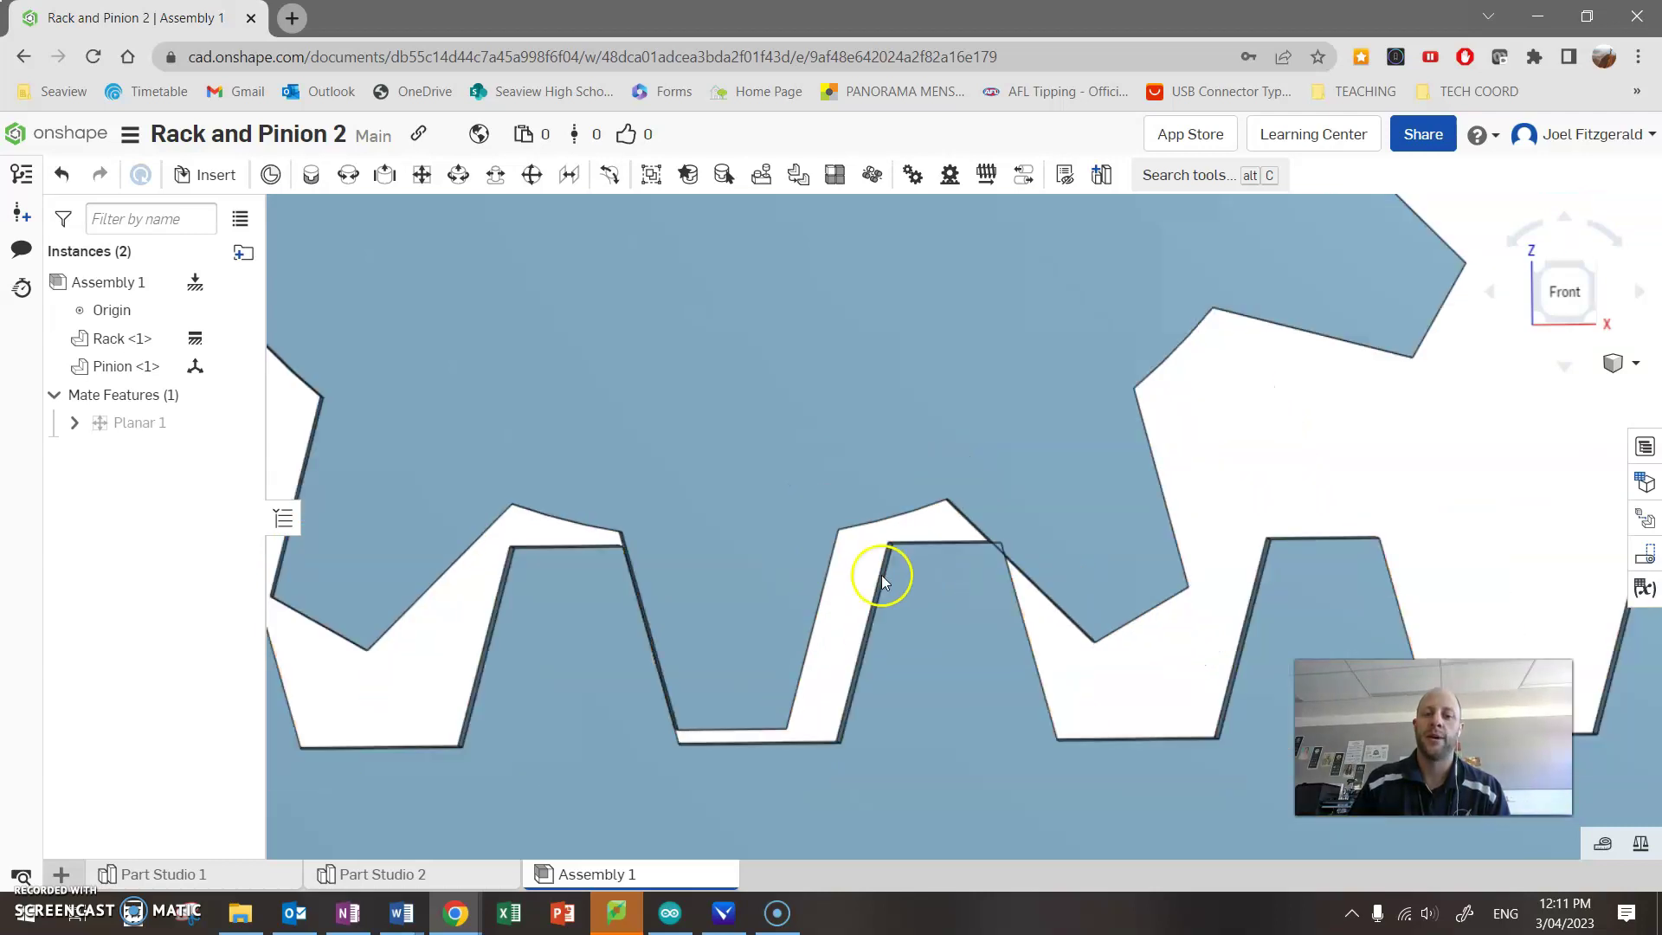
pyautogui.scroll(-4, 751, 547)
pyautogui.scroll(3, 760, 492)
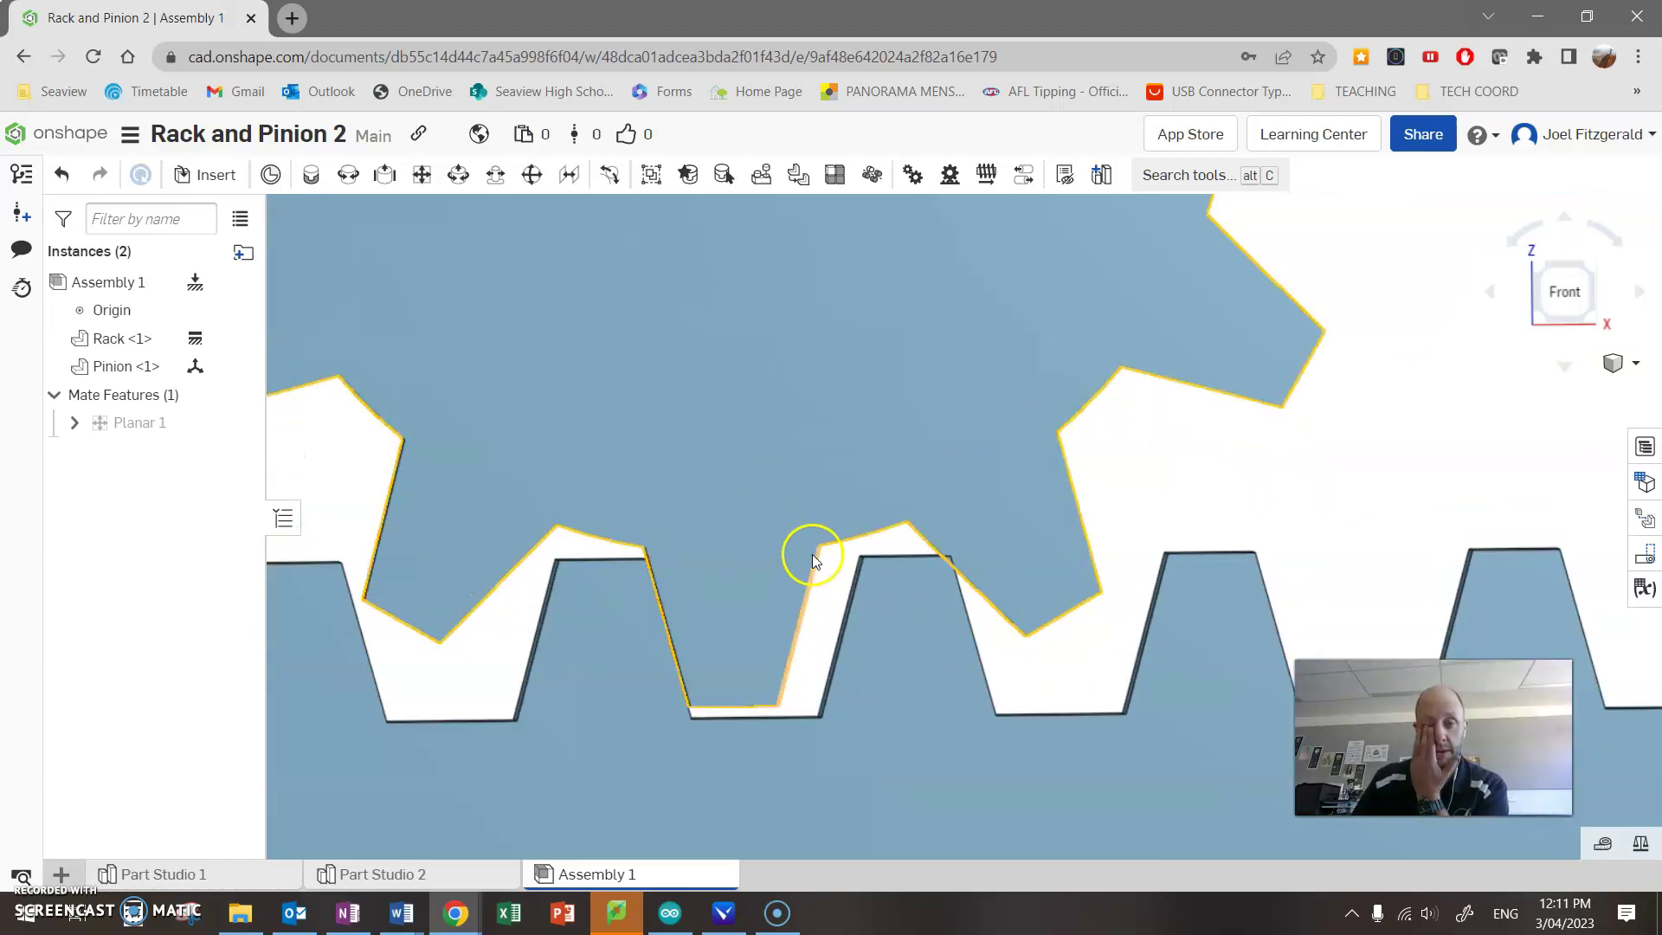
pyautogui.scroll(4, 812, 554)
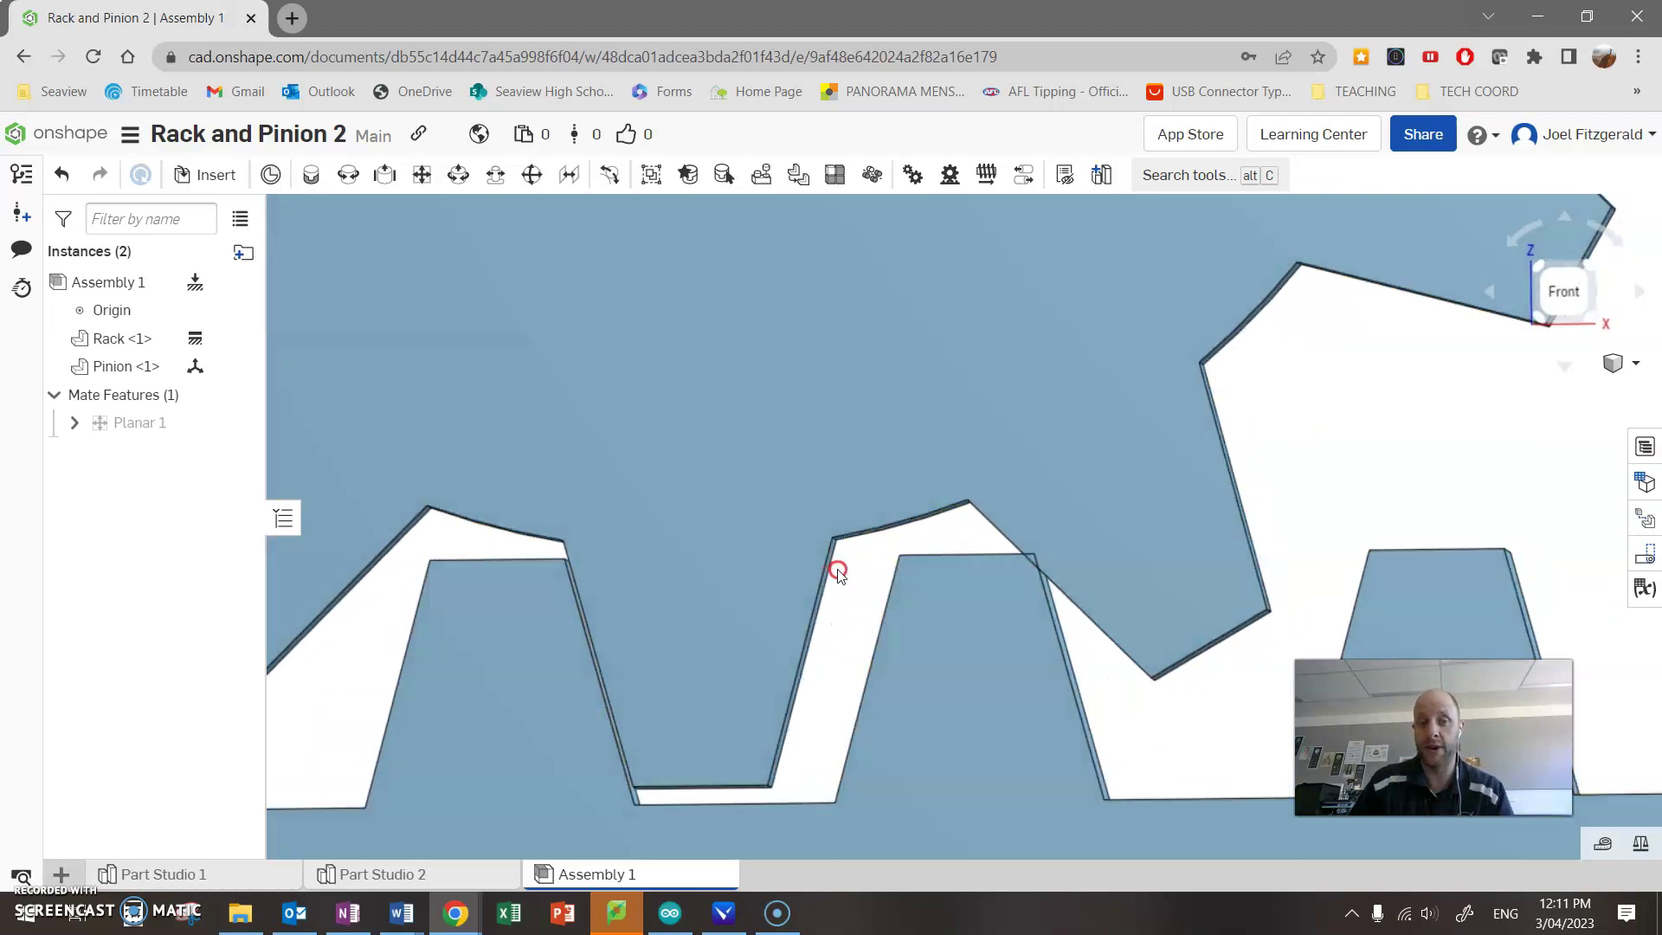
pyautogui.moveTo(838, 572); pyautogui.dragTo(832, 581, button='right')
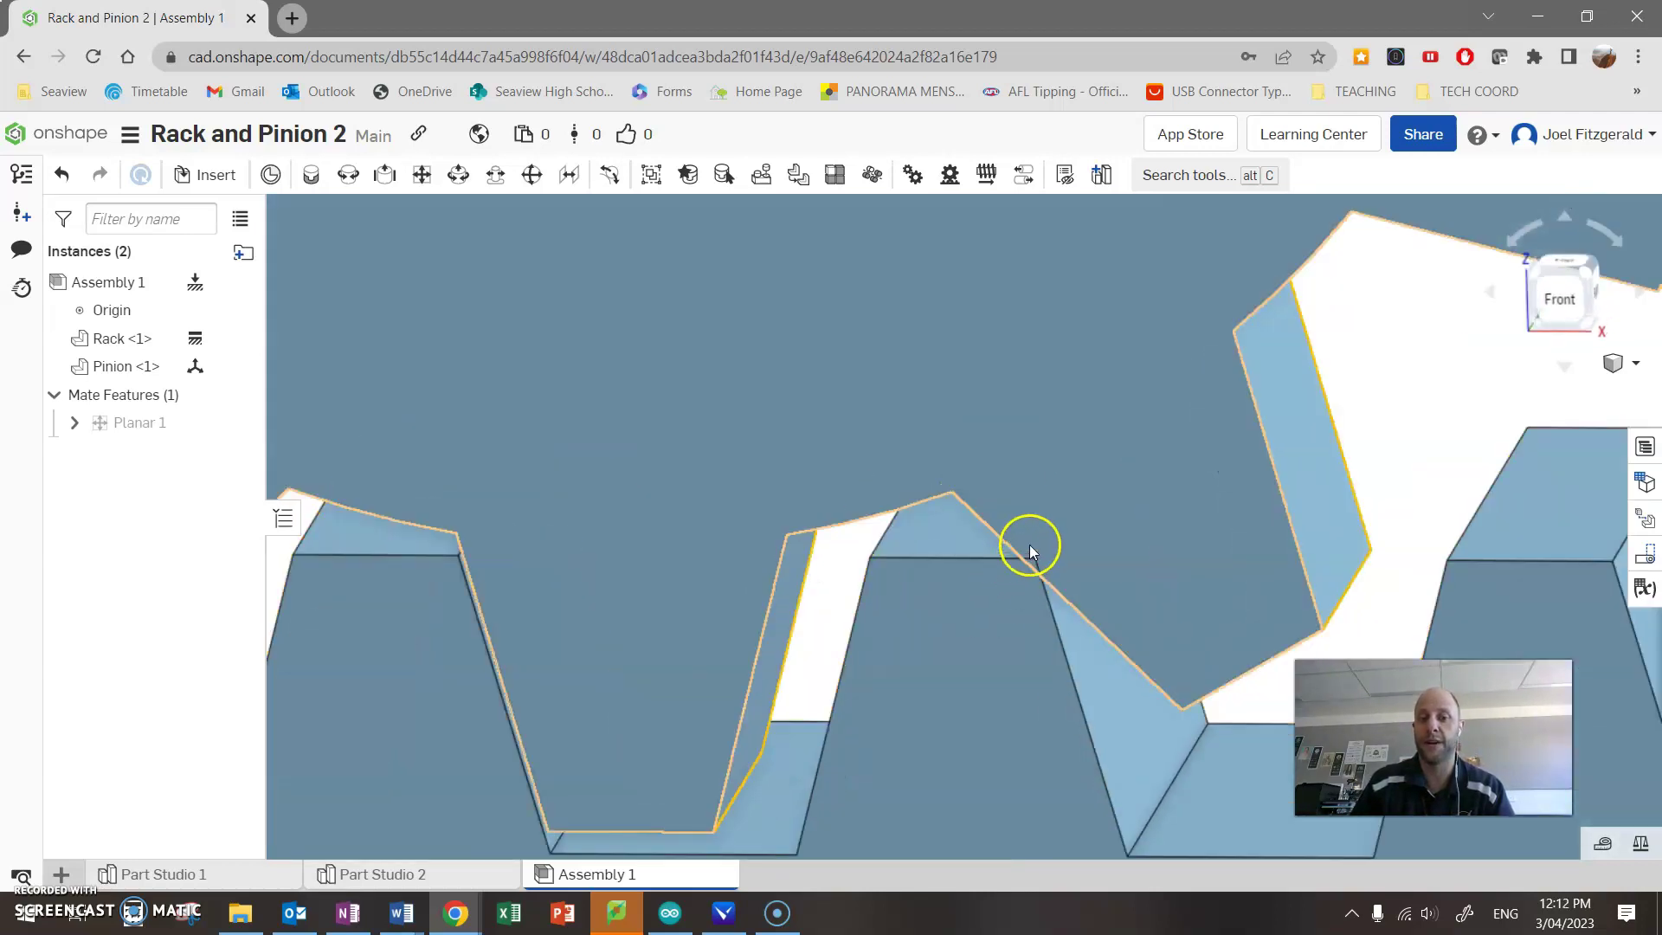
pyautogui.moveTo(1070, 522); pyautogui.dragTo(833, 673, button='right')
pyautogui.scroll(4, 814, 654)
pyautogui.scroll(1, 818, 596)
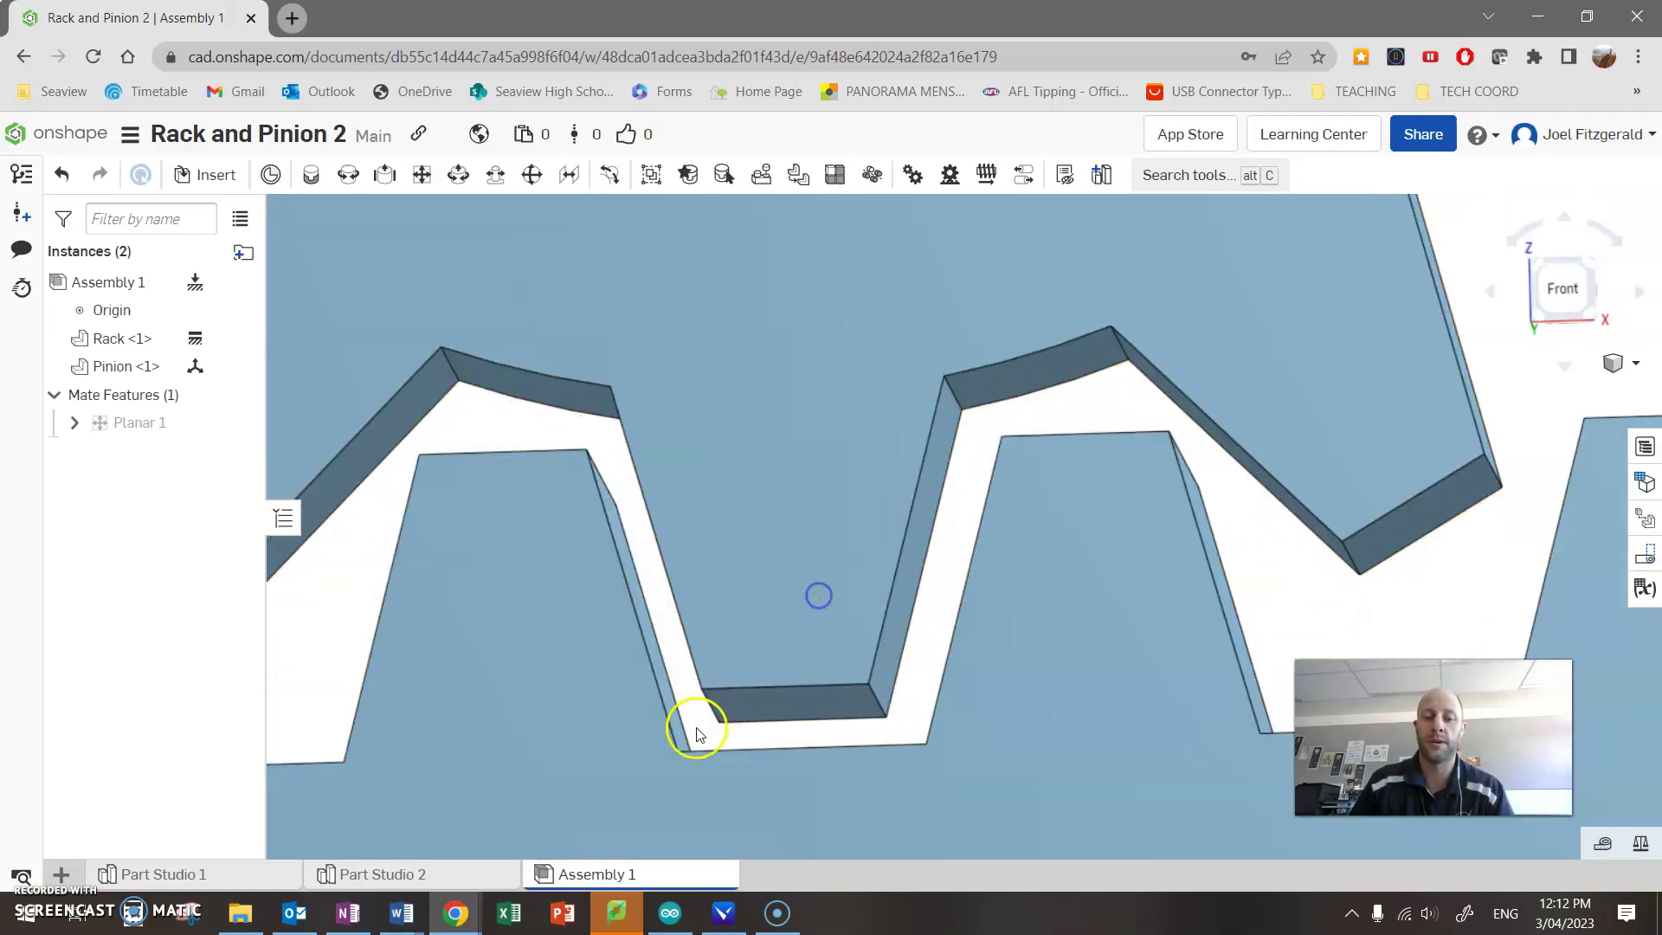
pyautogui.moveTo(812, 500); pyautogui.dragTo(794, 516)
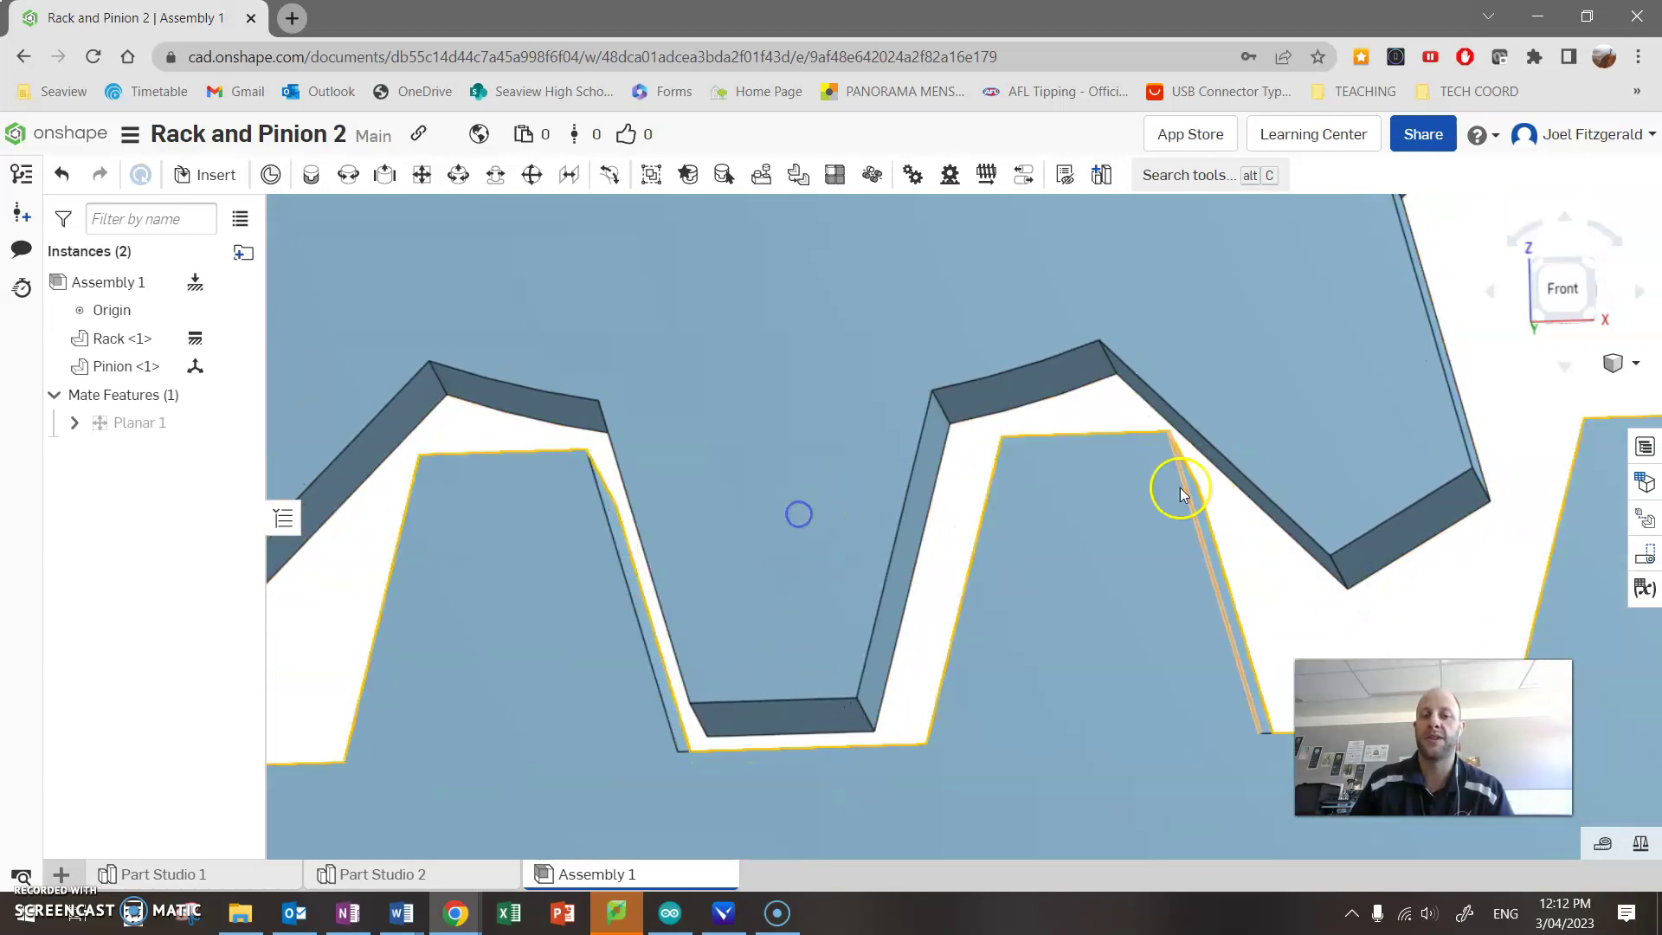
pyautogui.moveTo(1070, 403); pyautogui.dragTo(1071, 428, button='right')
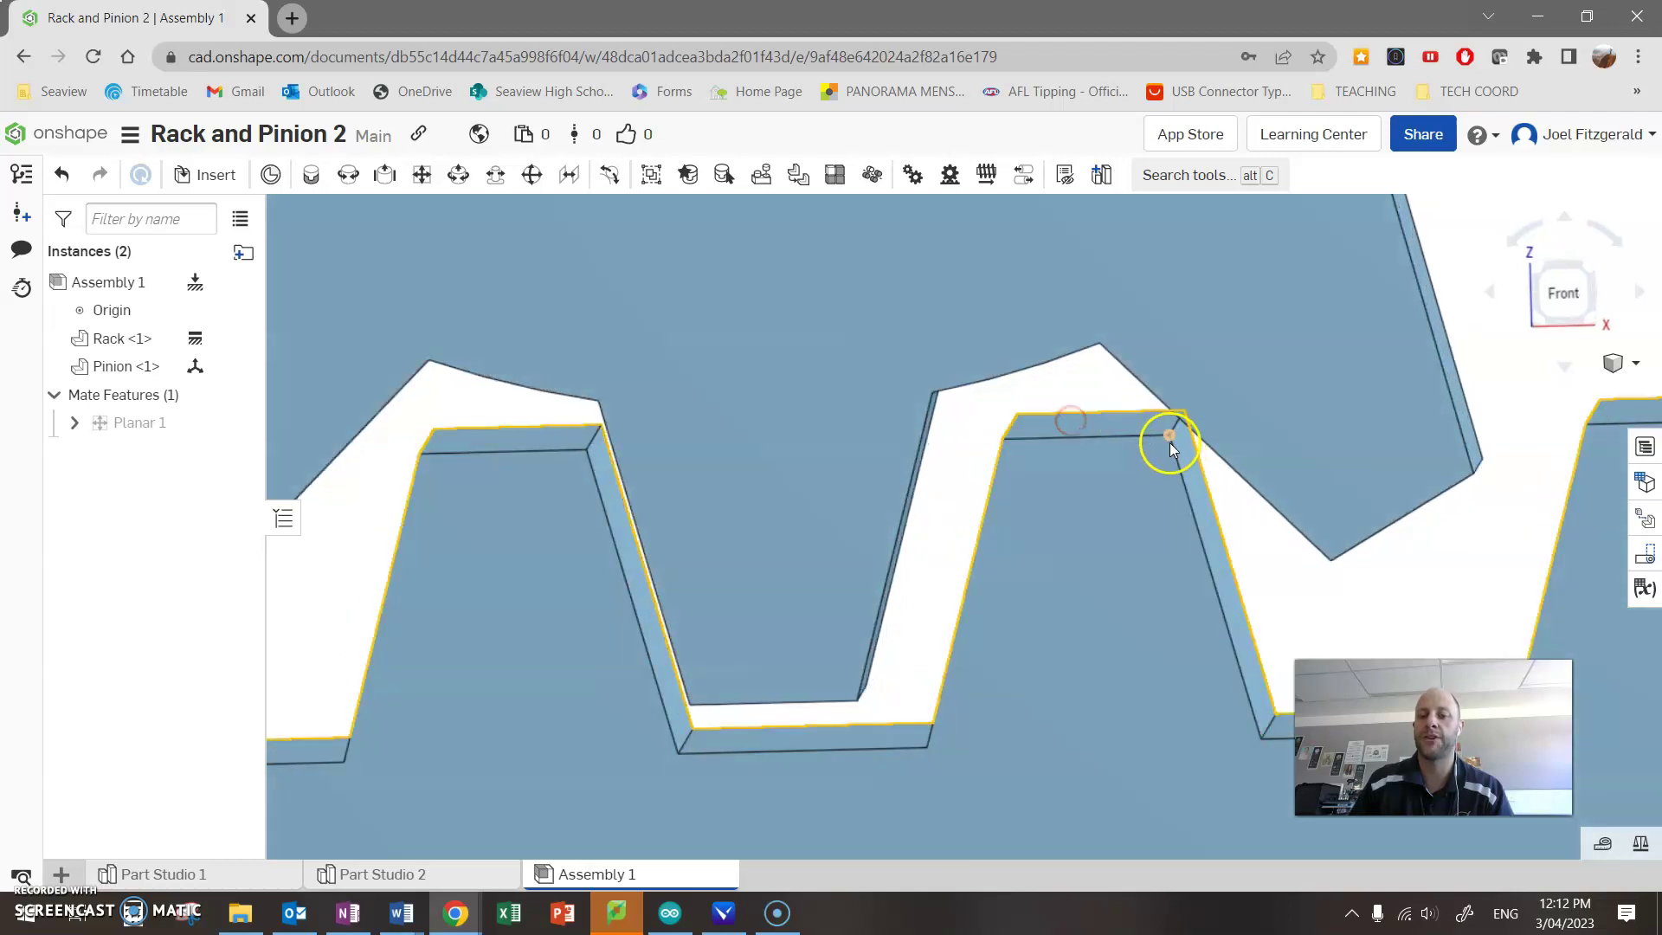
pyautogui.scroll(-2, 820, 497)
pyautogui.moveTo(824, 496); pyautogui.dragTo(823, 486, button='right')
pyautogui.scroll(-5, 1002, 445)
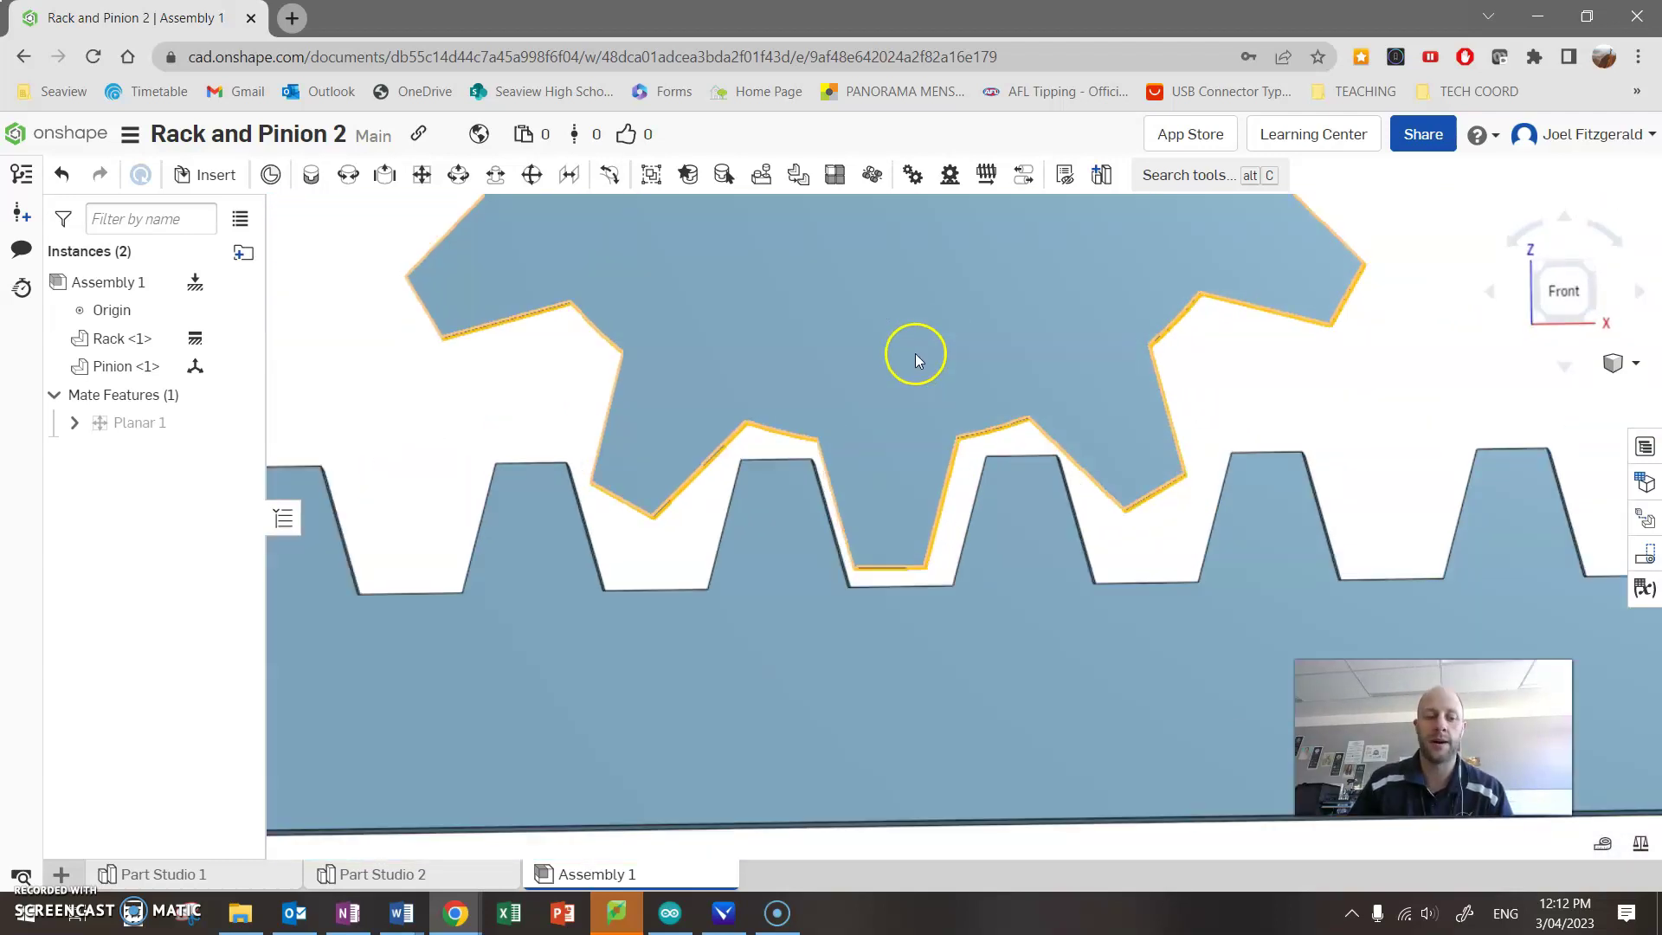
# Step: Open Part Studio 1 with the pinion and highlight Extrude 2 to identify the original tooth
pyautogui.click(210, 876)
pyautogui.moveTo(942, 464); pyautogui.dragTo(880, 421, button='right')
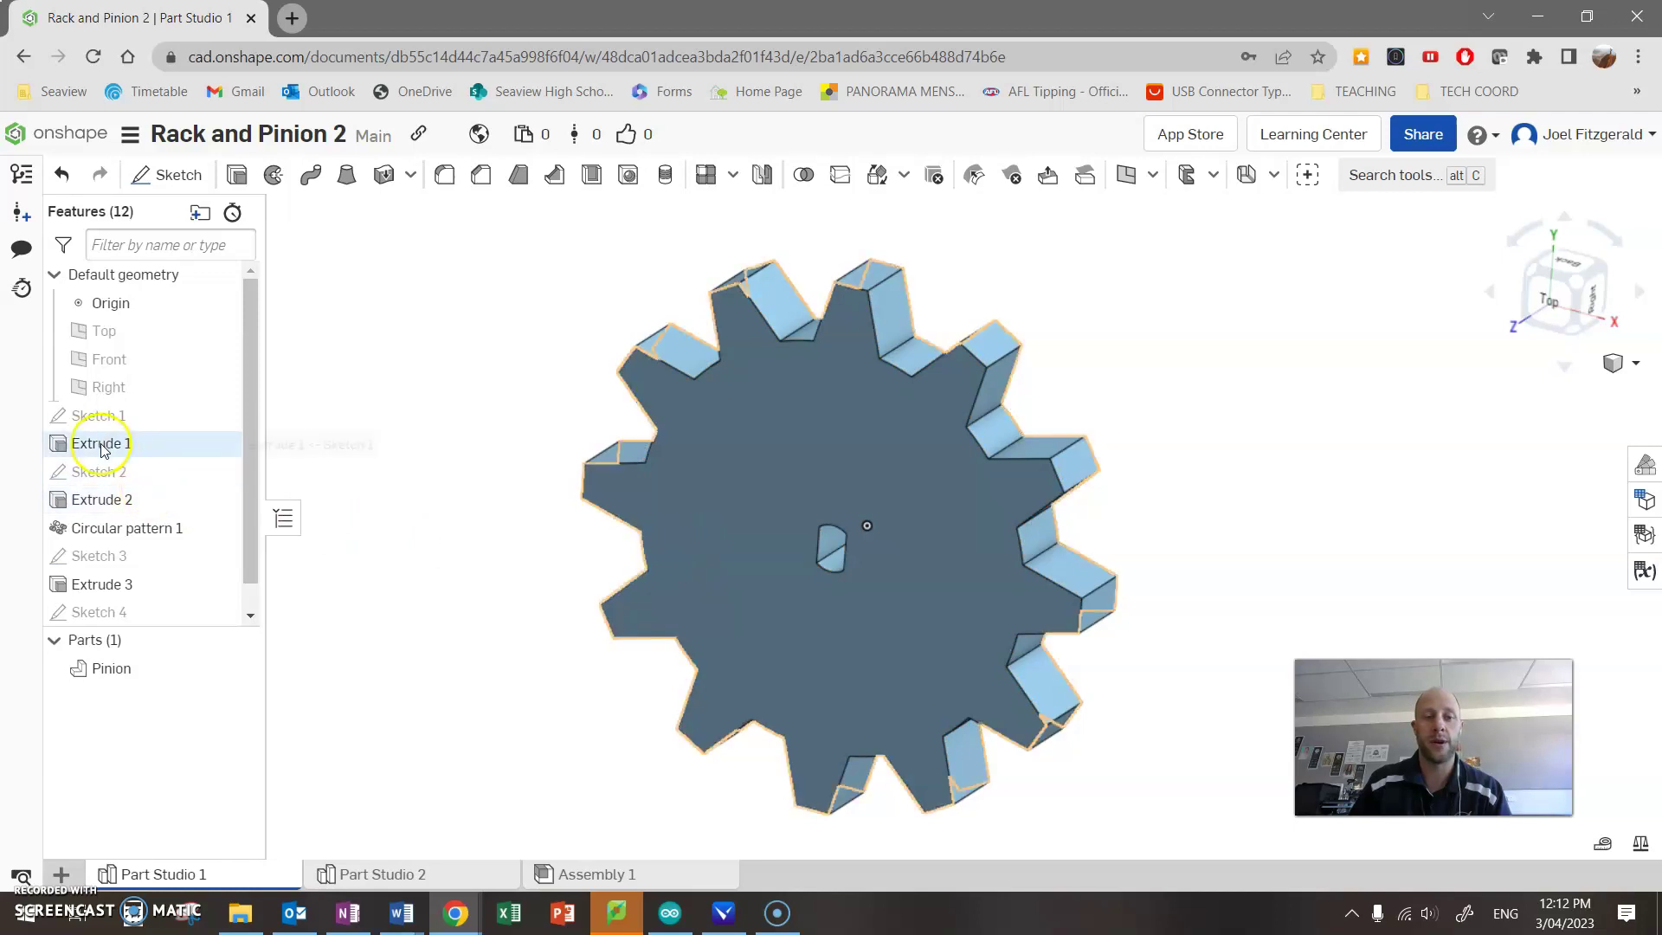
pyautogui.click(103, 498)
pyautogui.moveTo(345, 486)
pyautogui.mouseDown(button='right')
pyautogui.moveTo(386, 453)
pyautogui.moveTo(346, 476)
pyautogui.mouseUp(button='right')
pyautogui.click(1003, 286)
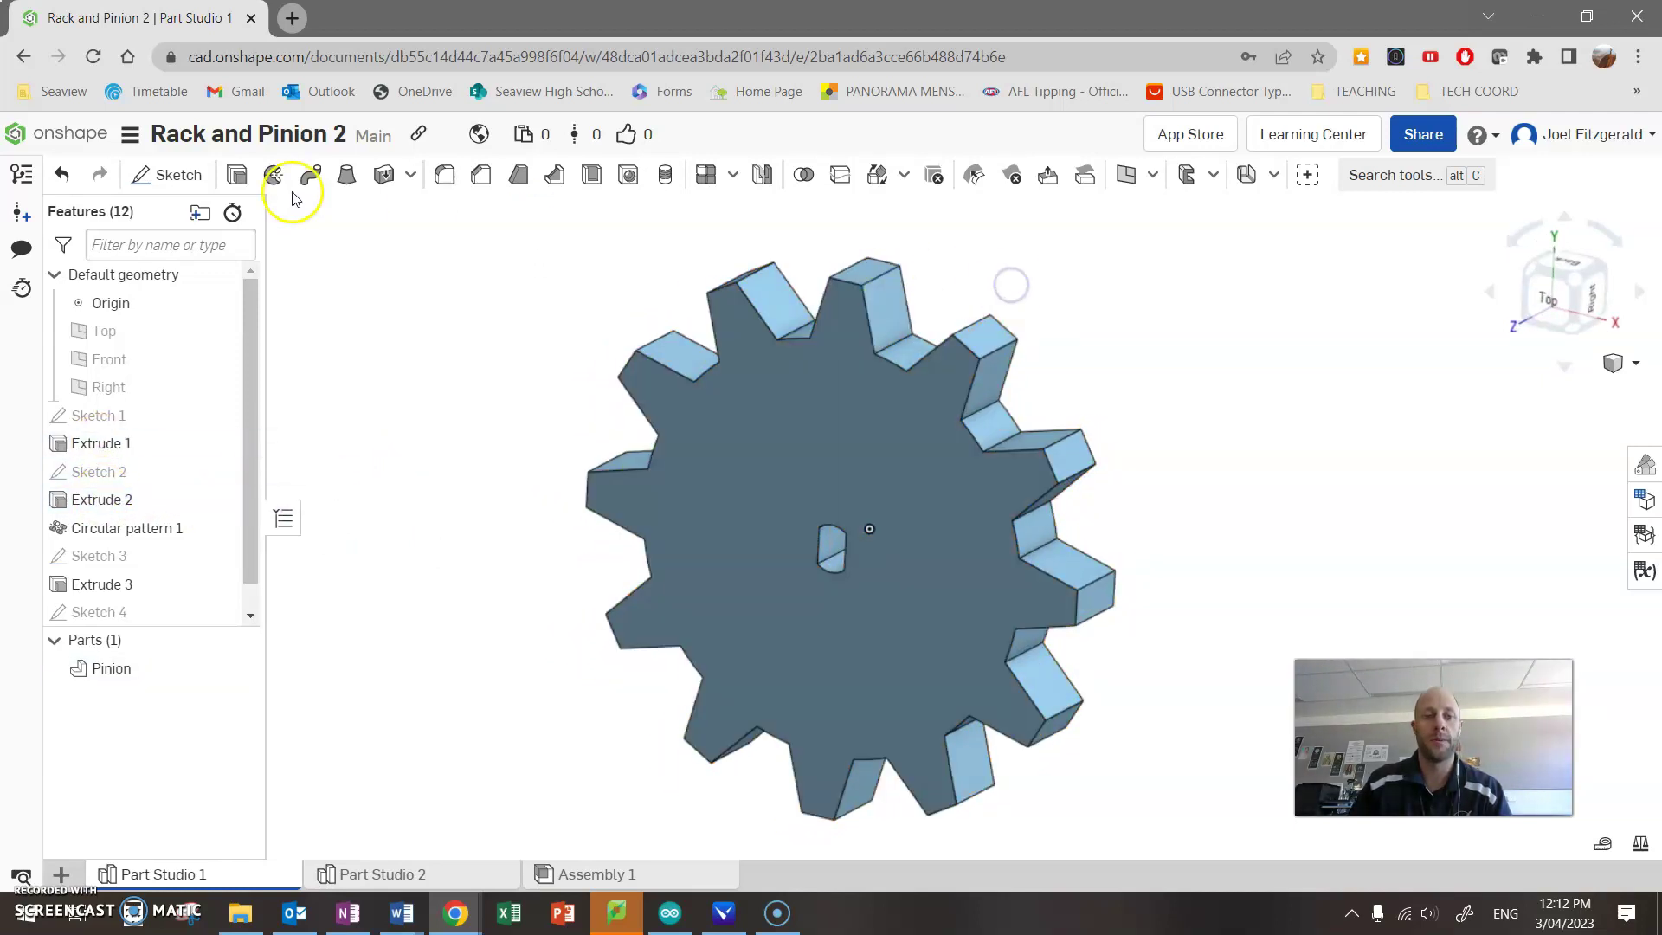
# Step: Fillet the two outer tip edges of the pinion's original tooth with a 1 mm radius
pyautogui.click(445, 182)
pyautogui.scroll(6, 896, 290)
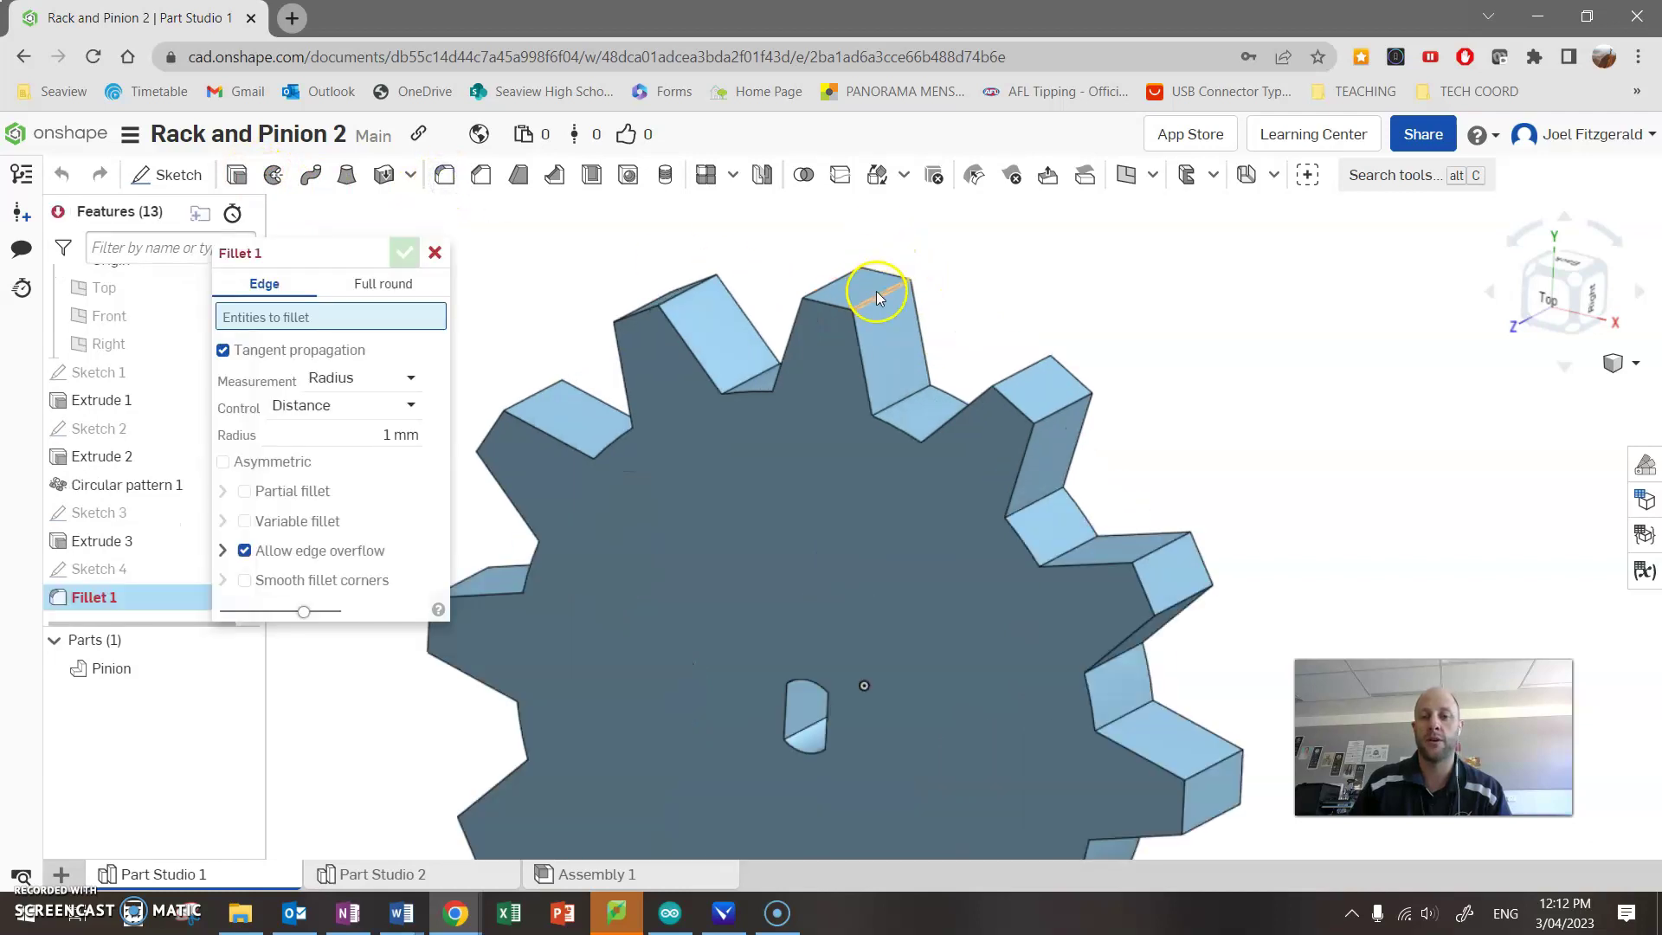
pyautogui.click(891, 296)
pyautogui.moveTo(846, 327); pyautogui.dragTo(812, 270, button='right')
pyautogui.click(755, 265)
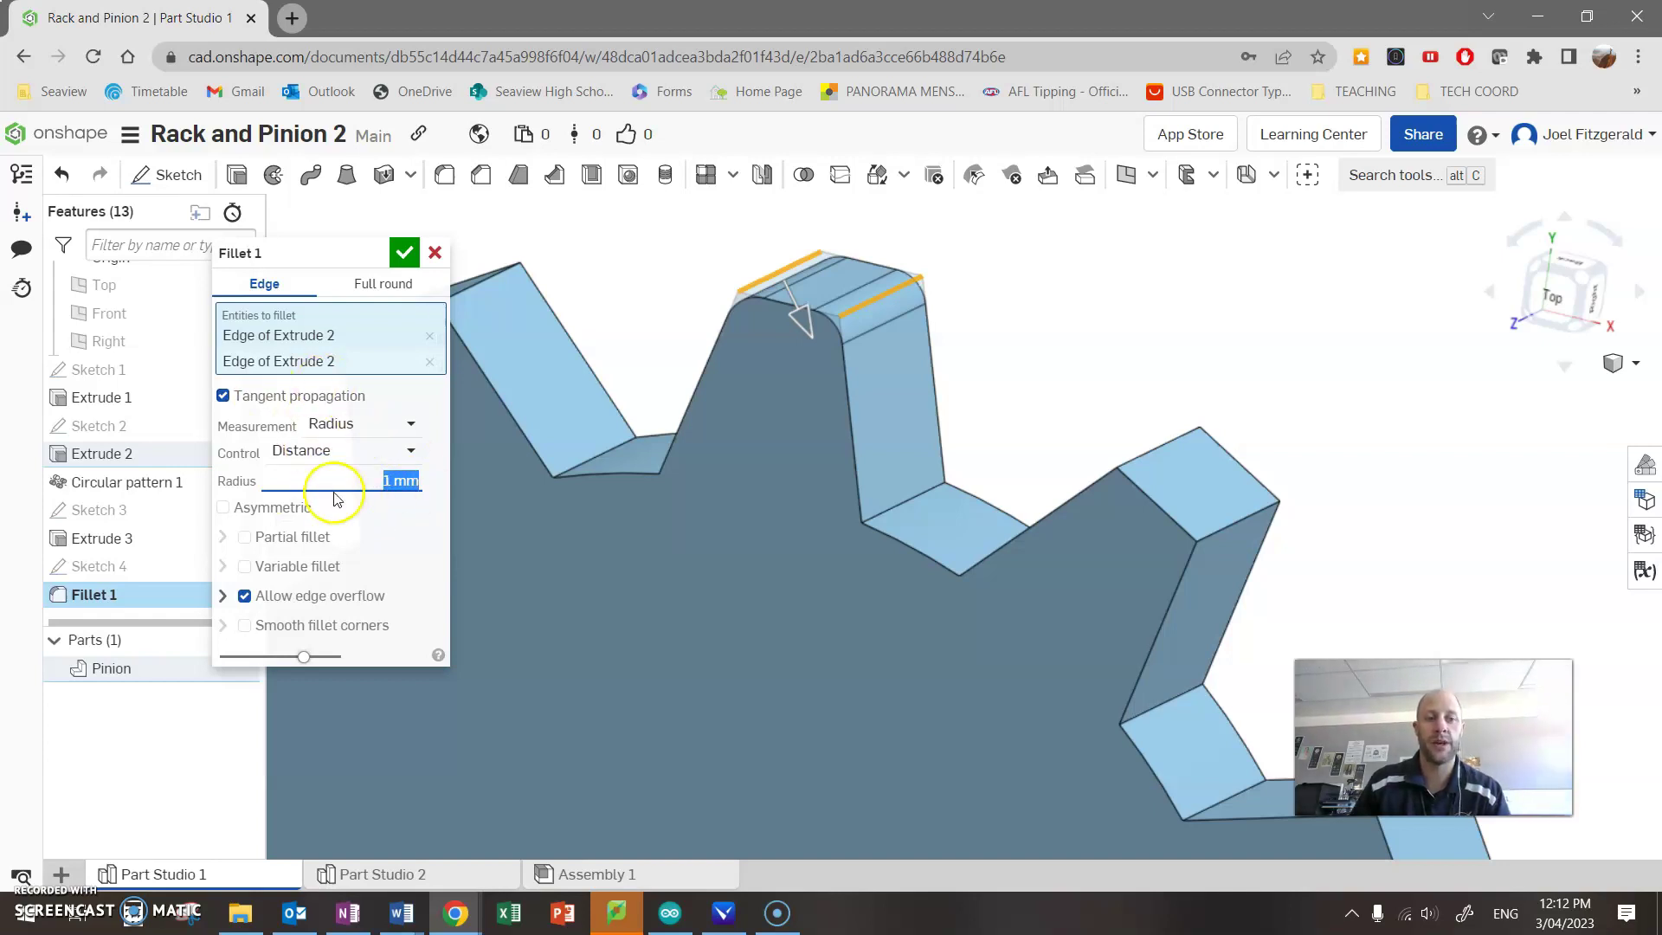
pyautogui.click(403, 254)
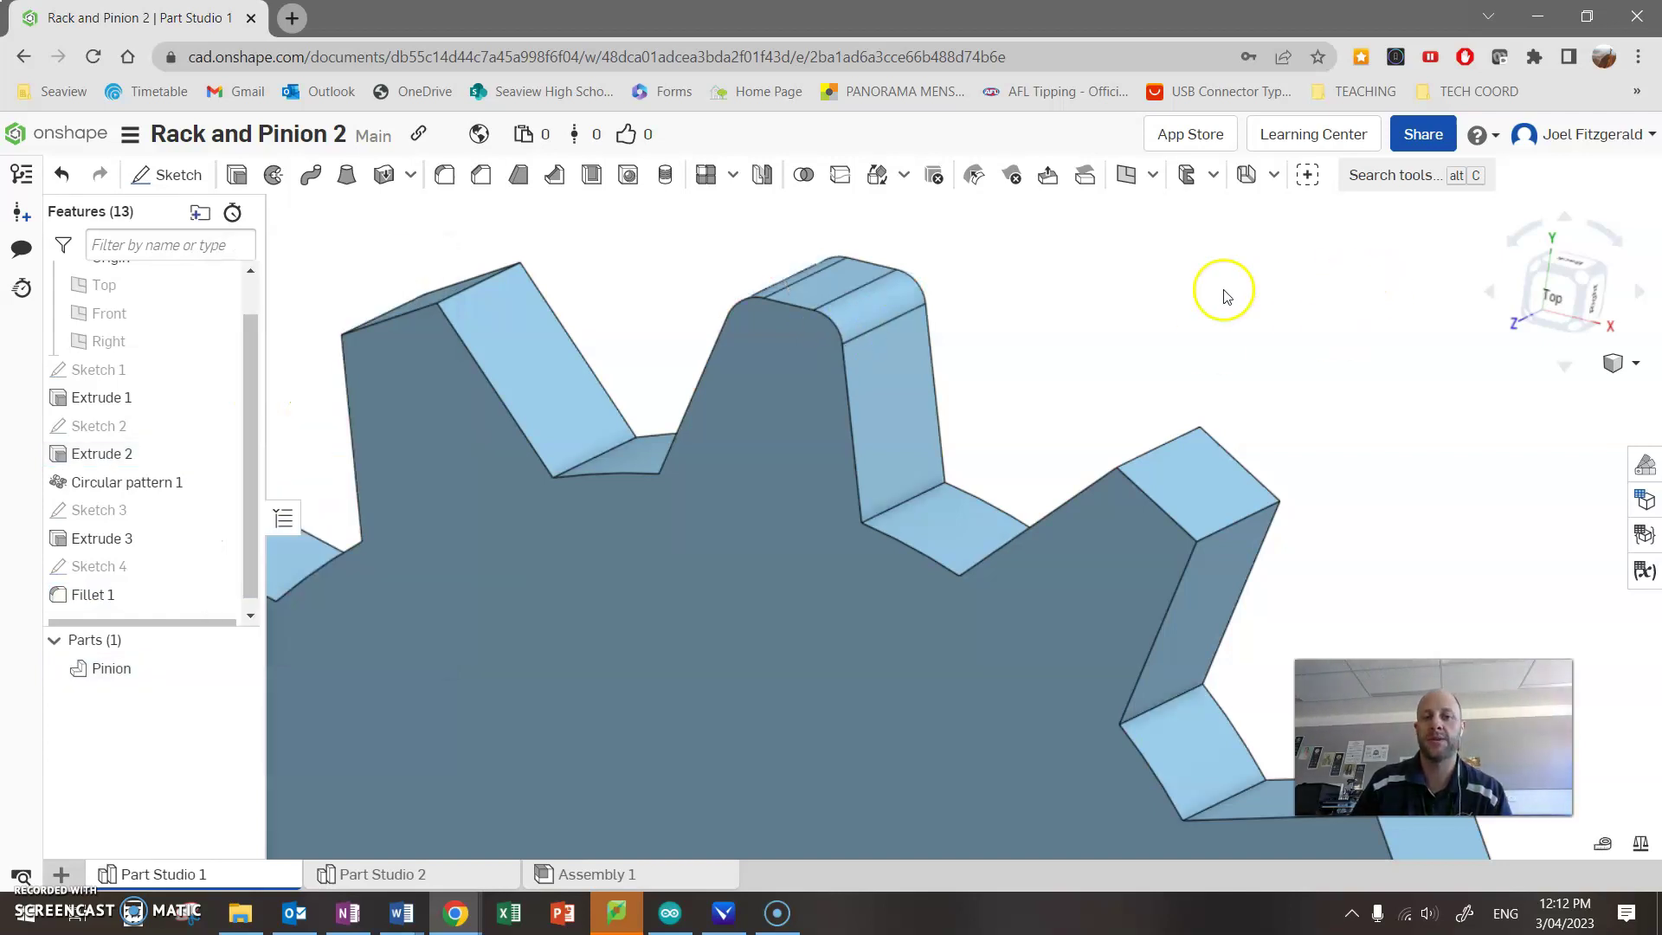
# Step: Compare the filleted tooth with the patterned teeth and highlight Circular pattern 1 to check which geometry it covers
pyautogui.moveTo(1049, 326); pyautogui.dragTo(994, 327, button='right')
pyautogui.scroll(-3, 1005, 386)
pyautogui.scroll(2, 1017, 362)
pyautogui.scroll(-5, 1020, 362)
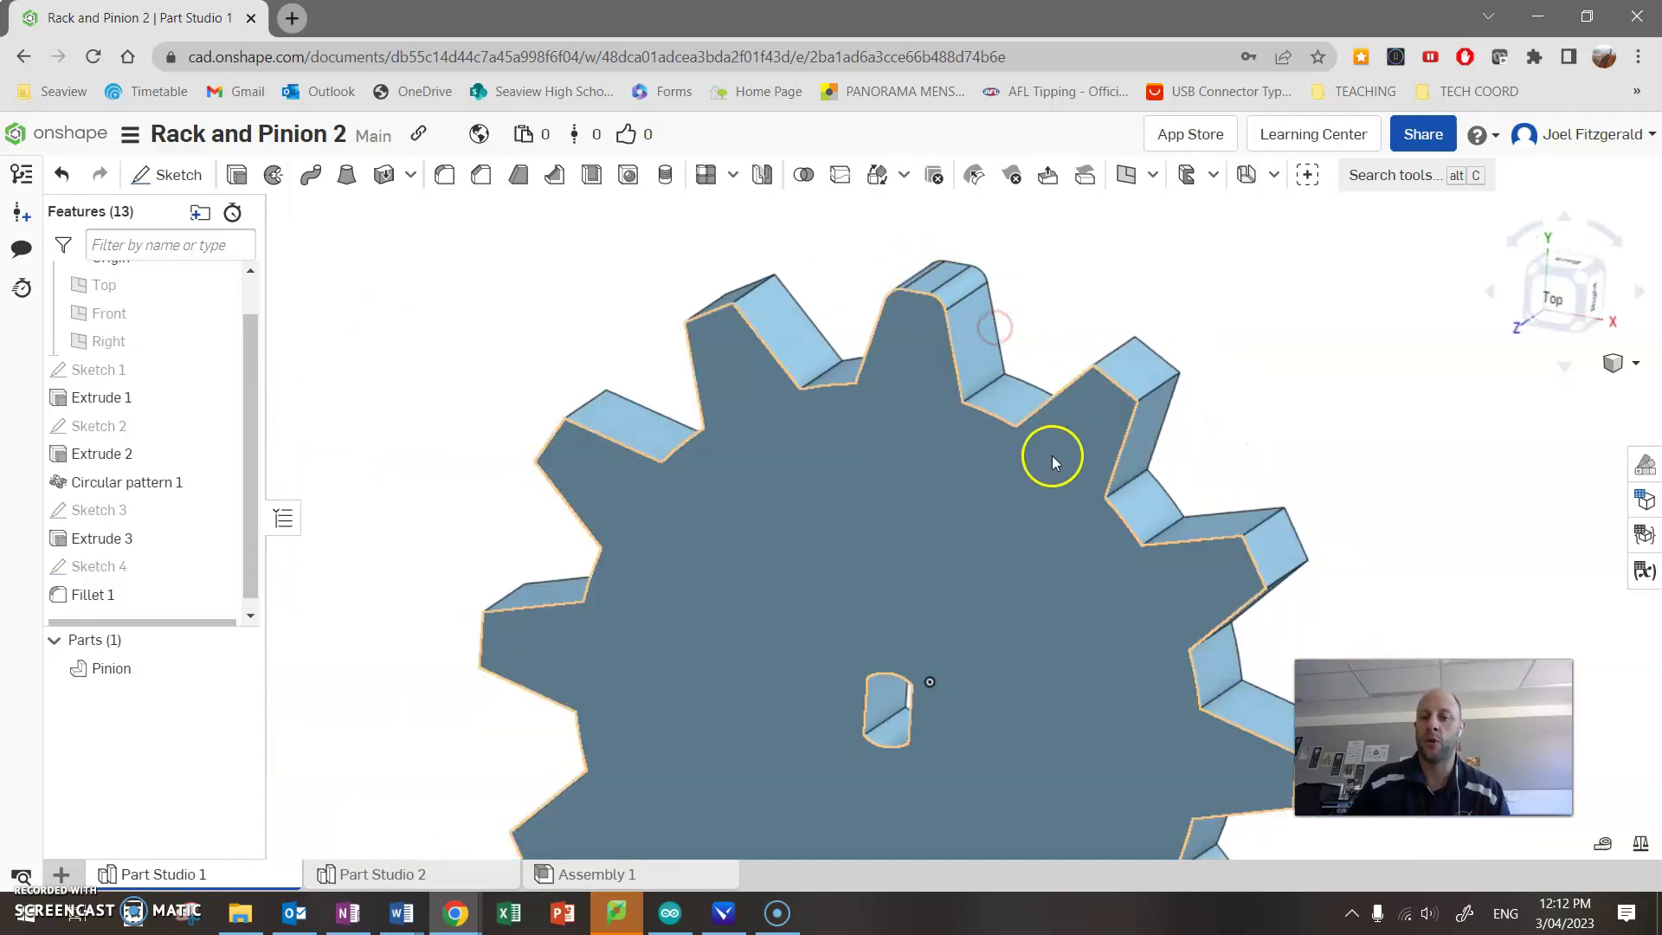
pyautogui.scroll(-2, 1020, 558)
pyautogui.moveTo(1235, 378); pyautogui.dragTo(1124, 386, button='right')
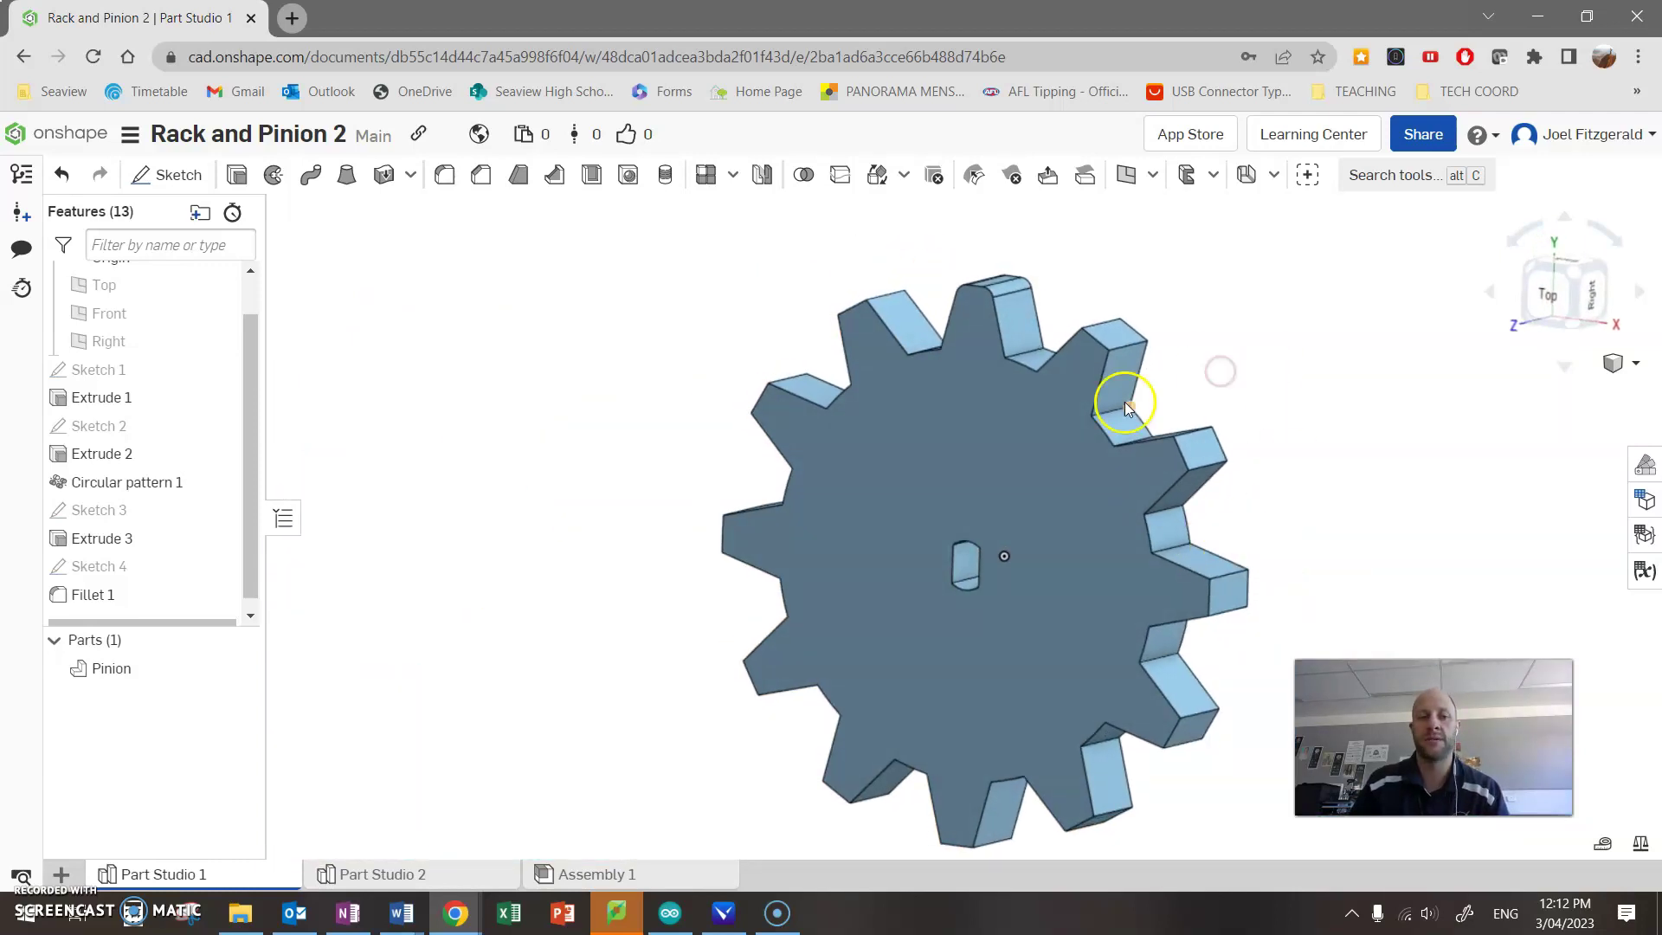
pyautogui.scroll(2, 1123, 386)
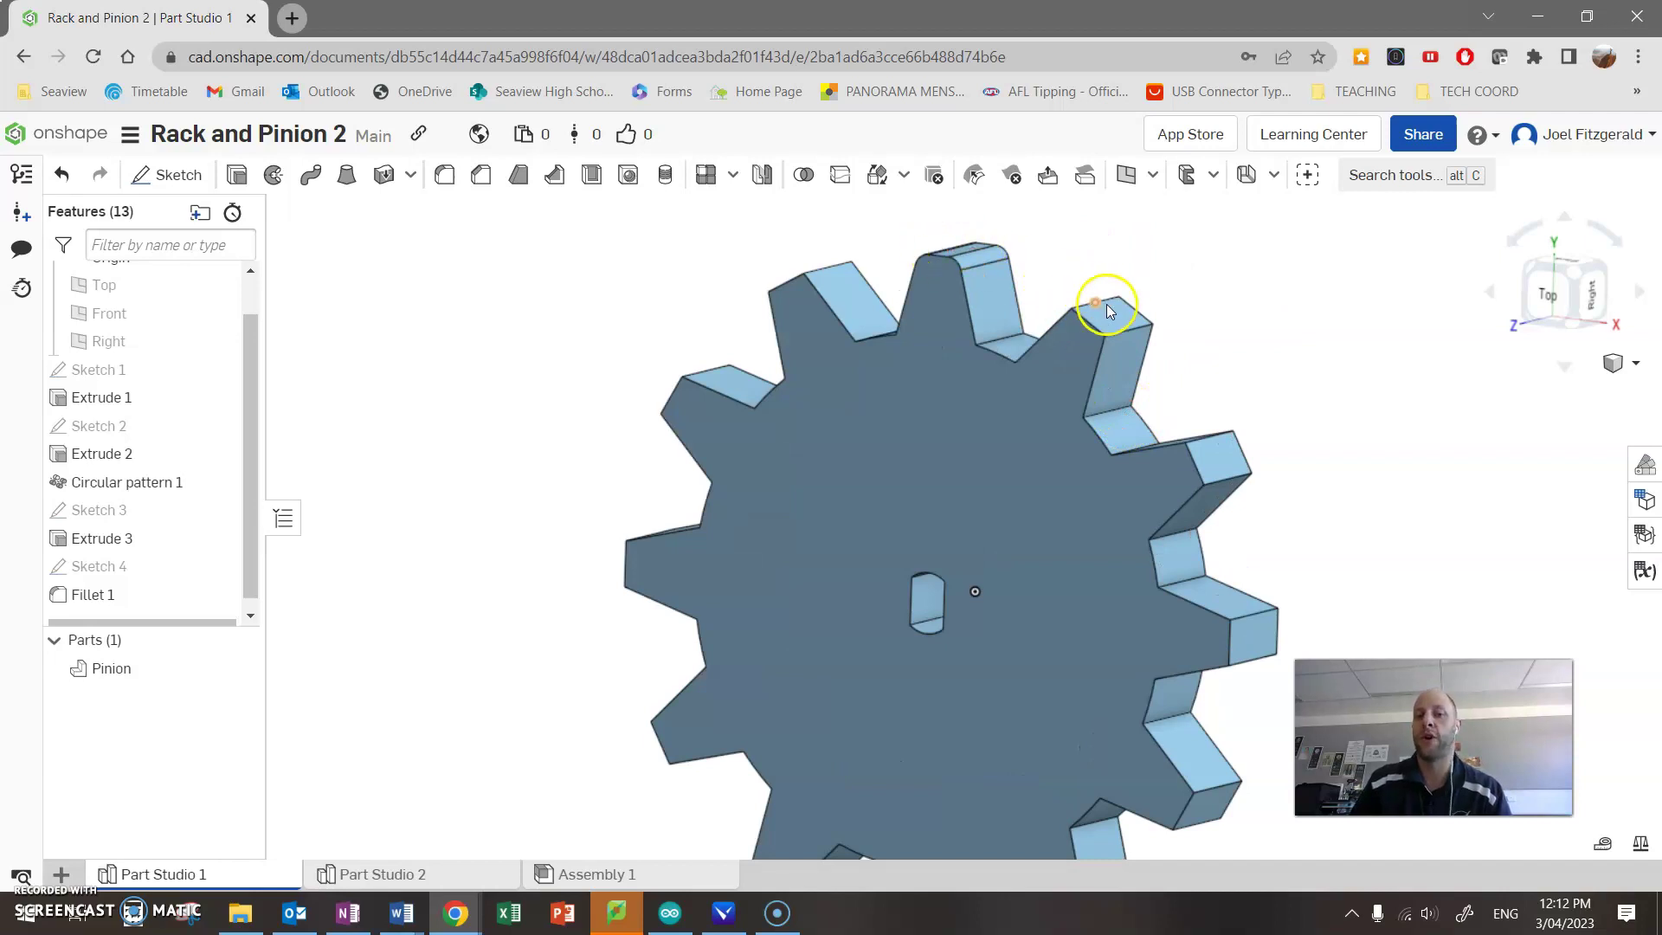
pyautogui.moveTo(1113, 433); pyautogui.dragTo(1187, 382, button='right')
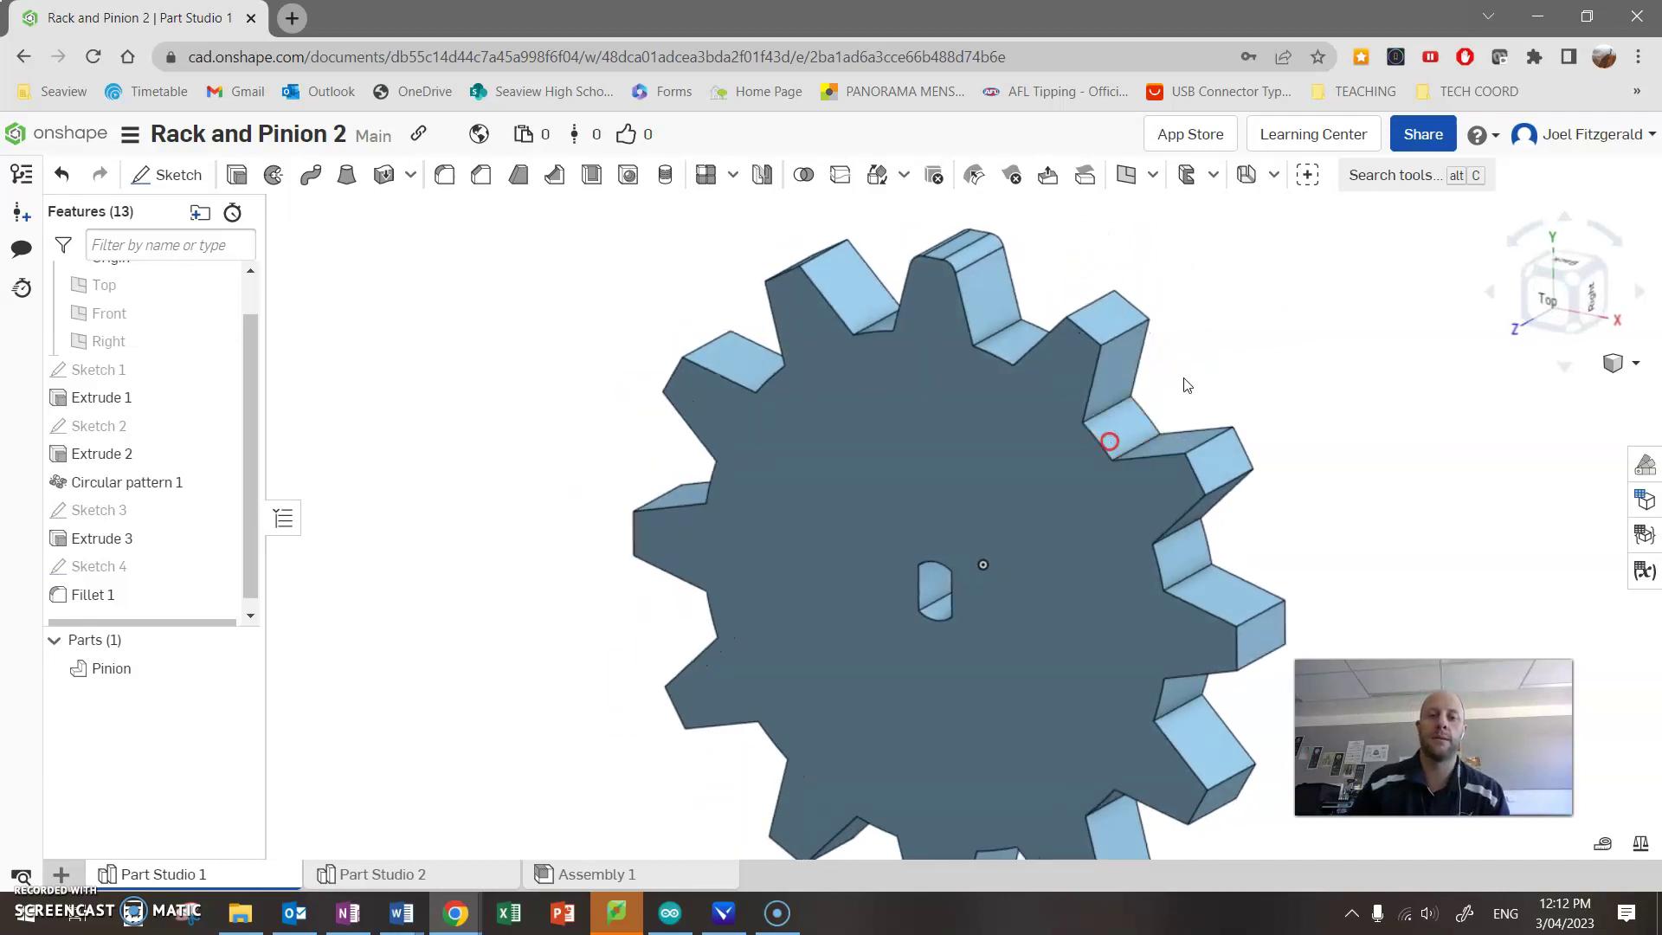
pyautogui.scroll(2, 1221, 268)
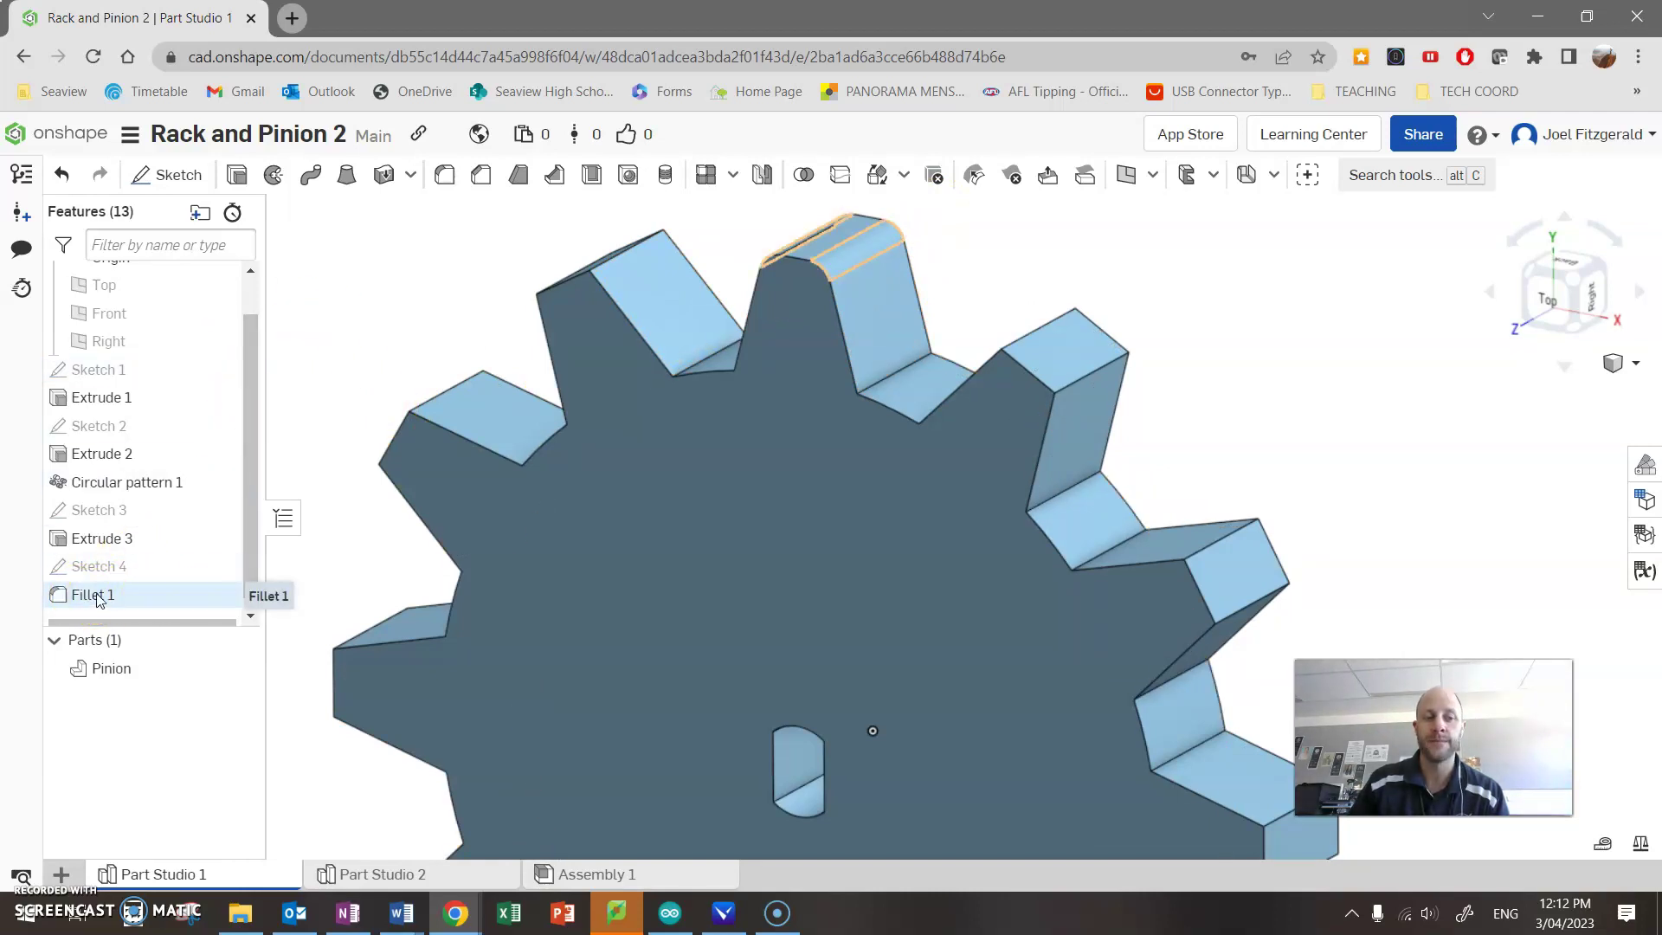
pyautogui.click(112, 483)
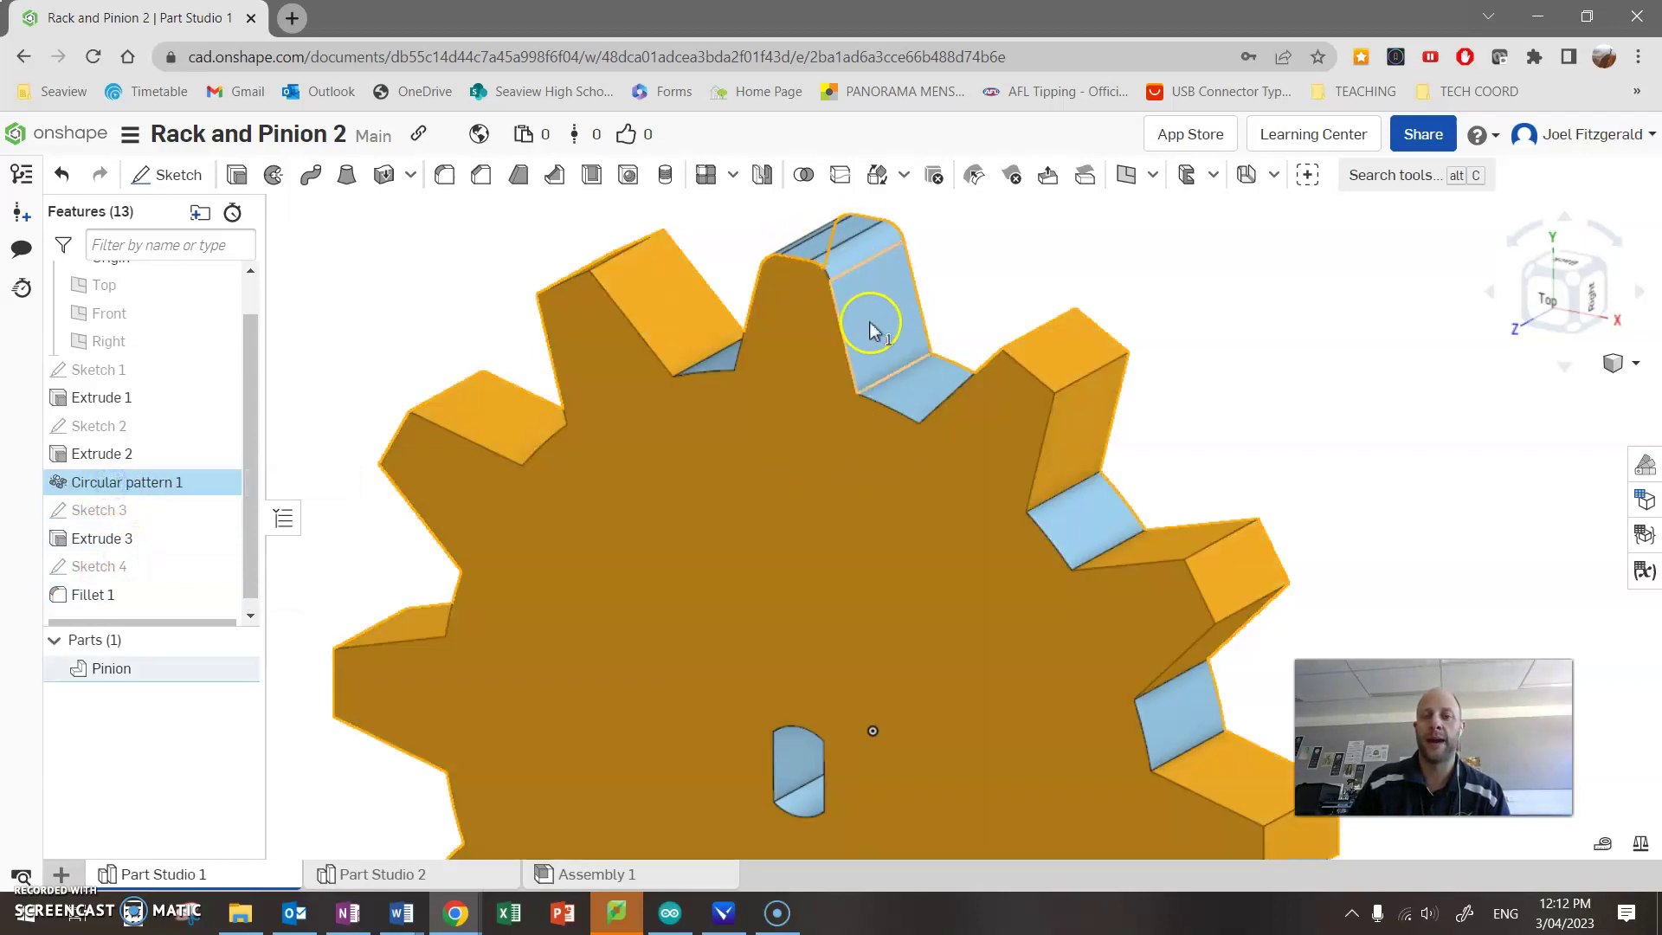
pyautogui.click(400, 346)
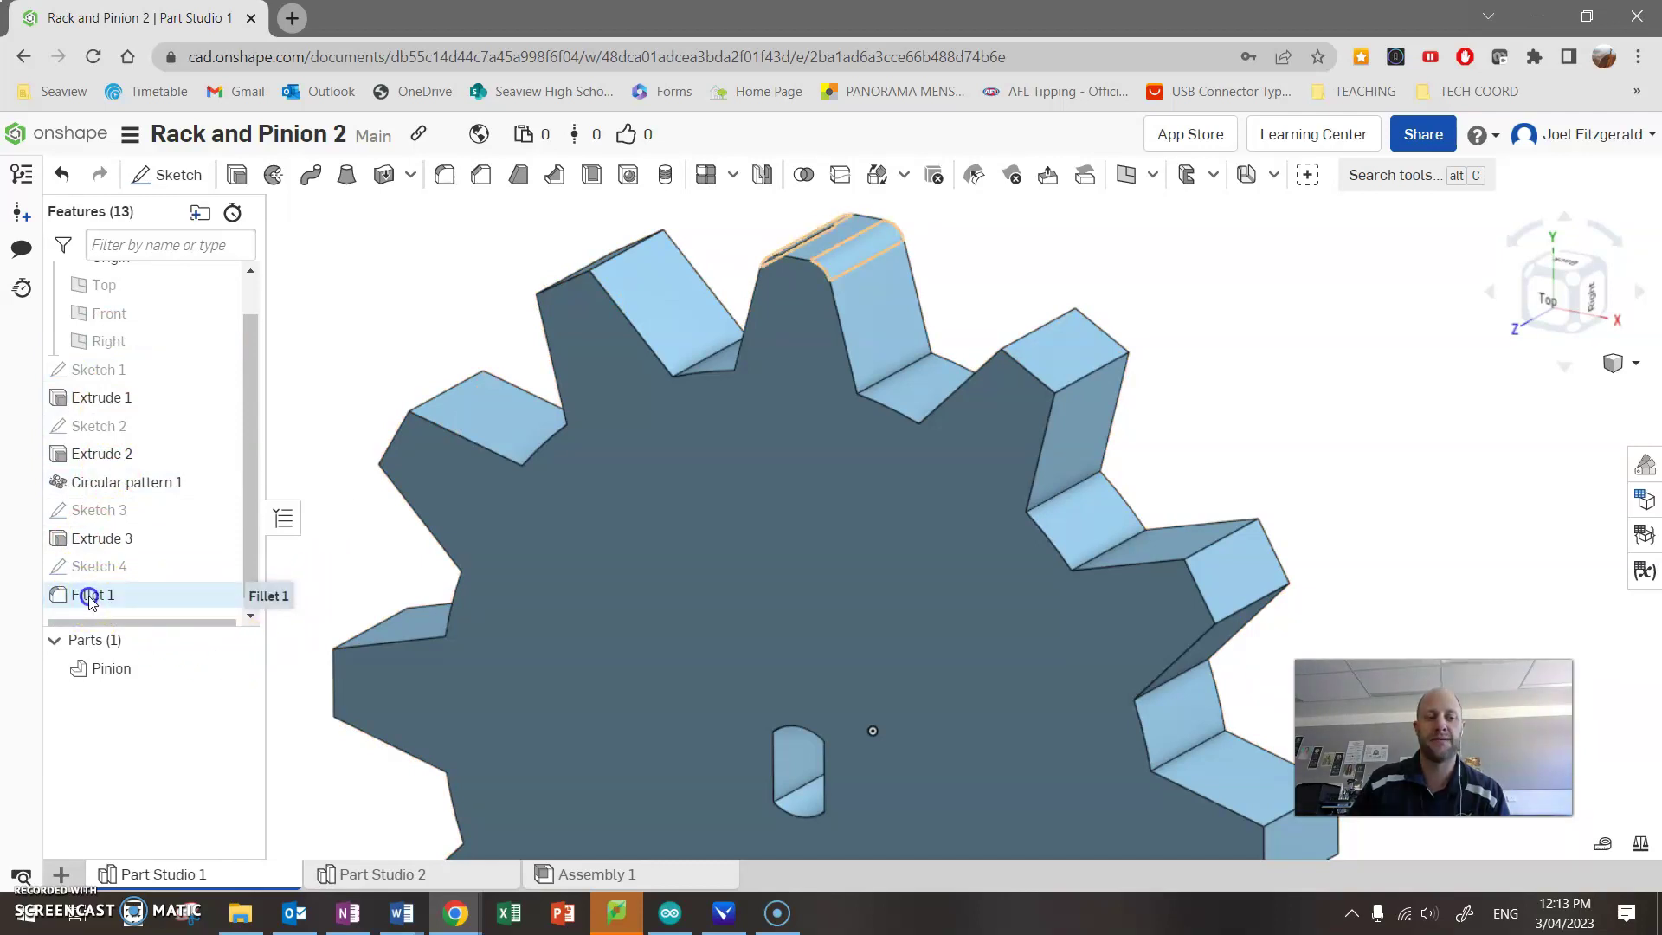
# Step: Reorder Fillet 1 to directly after Extrude 2 and before Circular pattern 1 in the feature history
pyautogui.moveTo(89, 598); pyautogui.dragTo(111, 477)
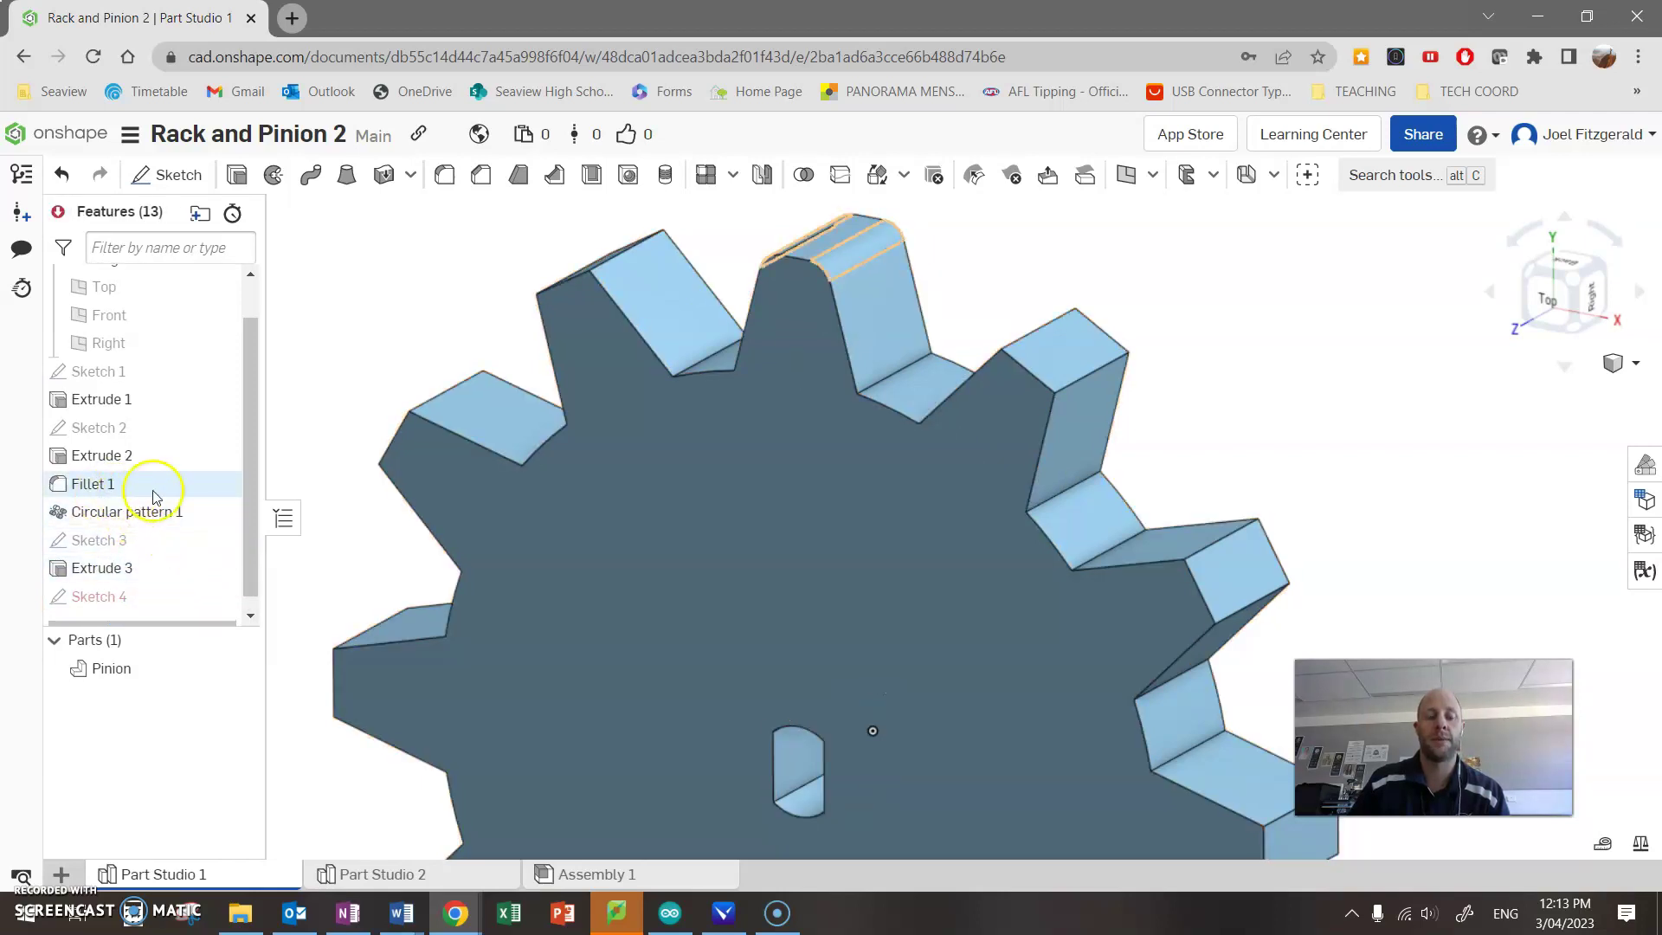
pyautogui.moveTo(86, 470); pyautogui.dragTo(95, 451)
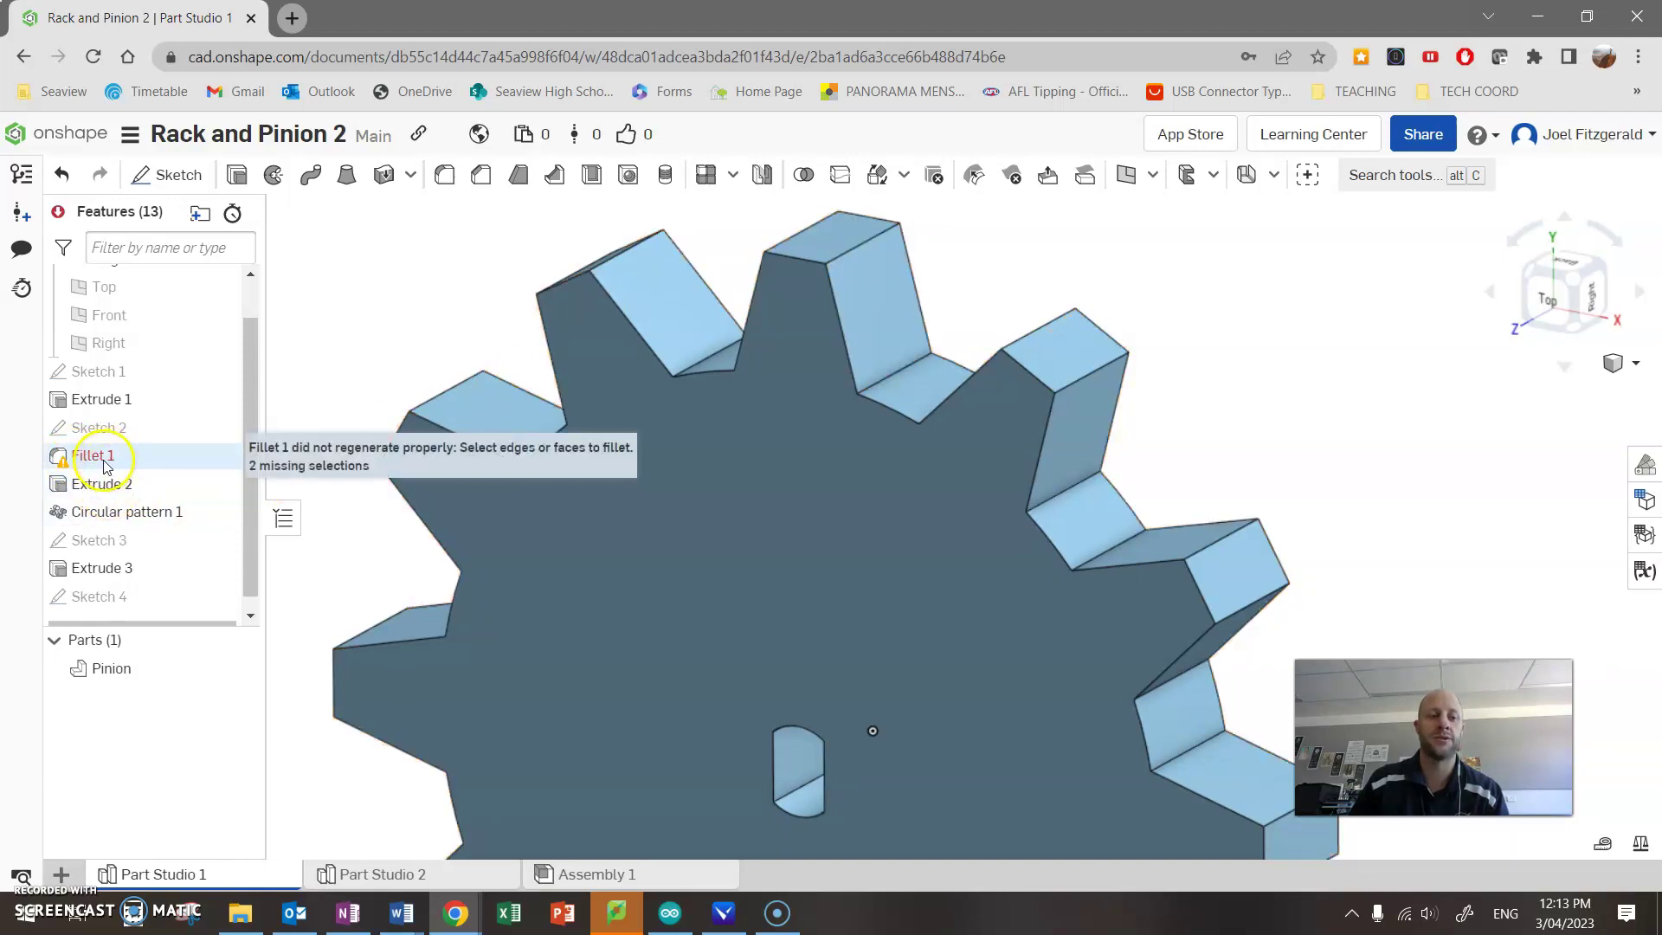
pyautogui.moveTo(110, 457); pyautogui.dragTo(103, 492)
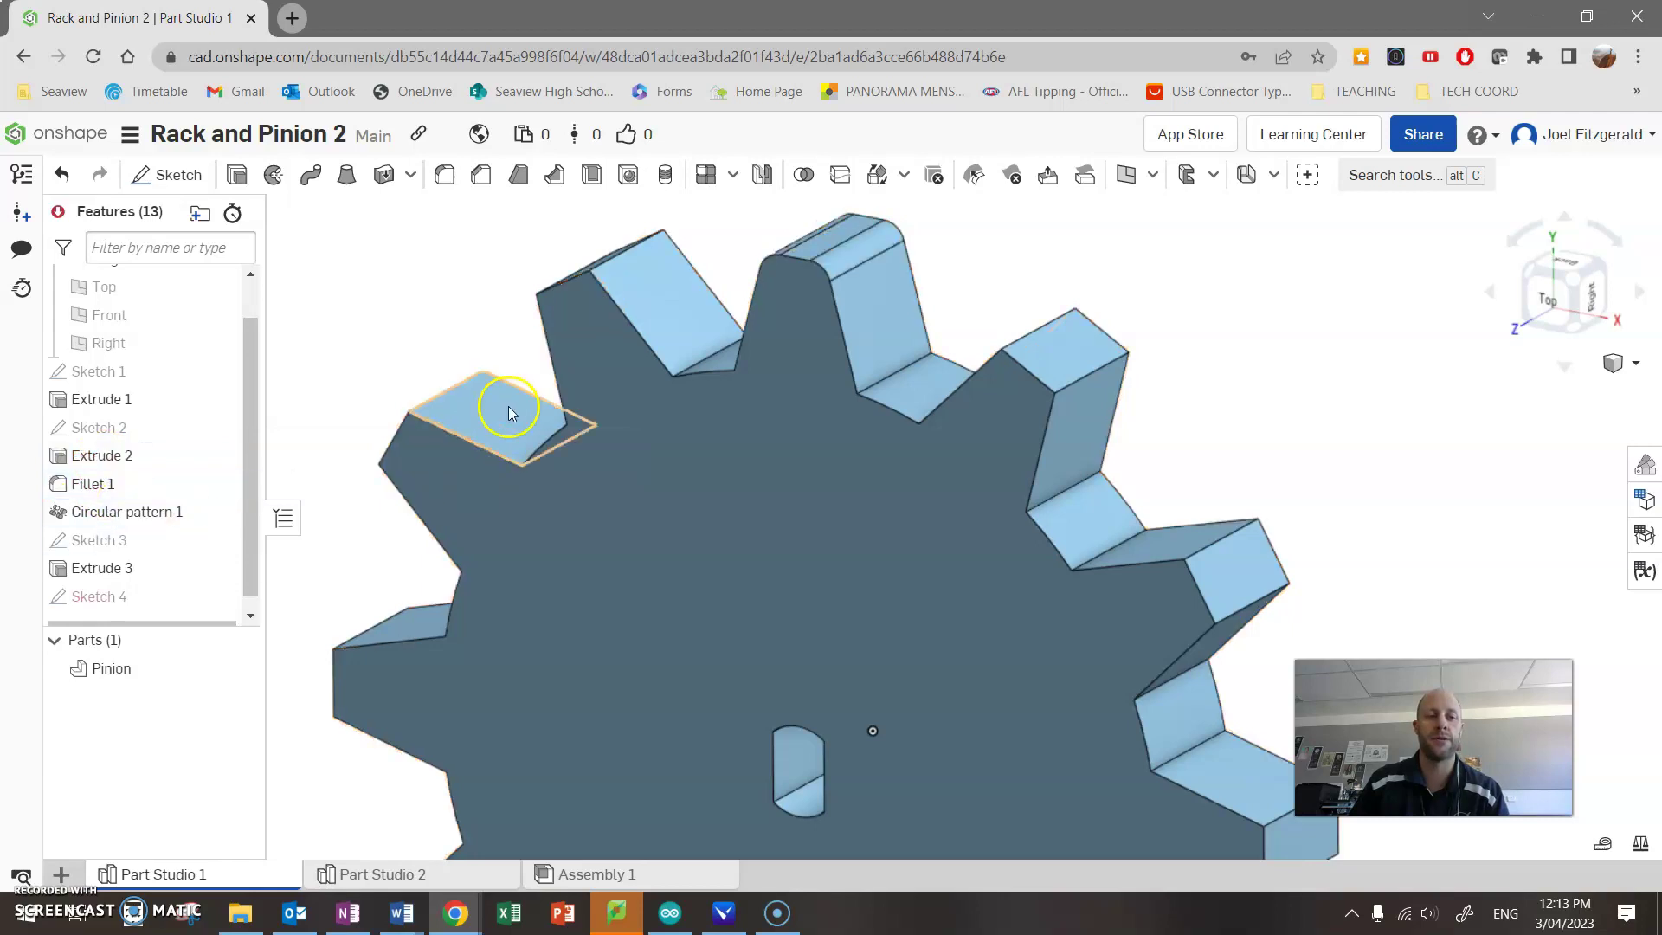
# Step: Add Fillet 1 to the features repeated by Circular pattern 1 and check the pinion's rounded teeth in Assembly 1
pyautogui.scroll(-2, 363, 519)
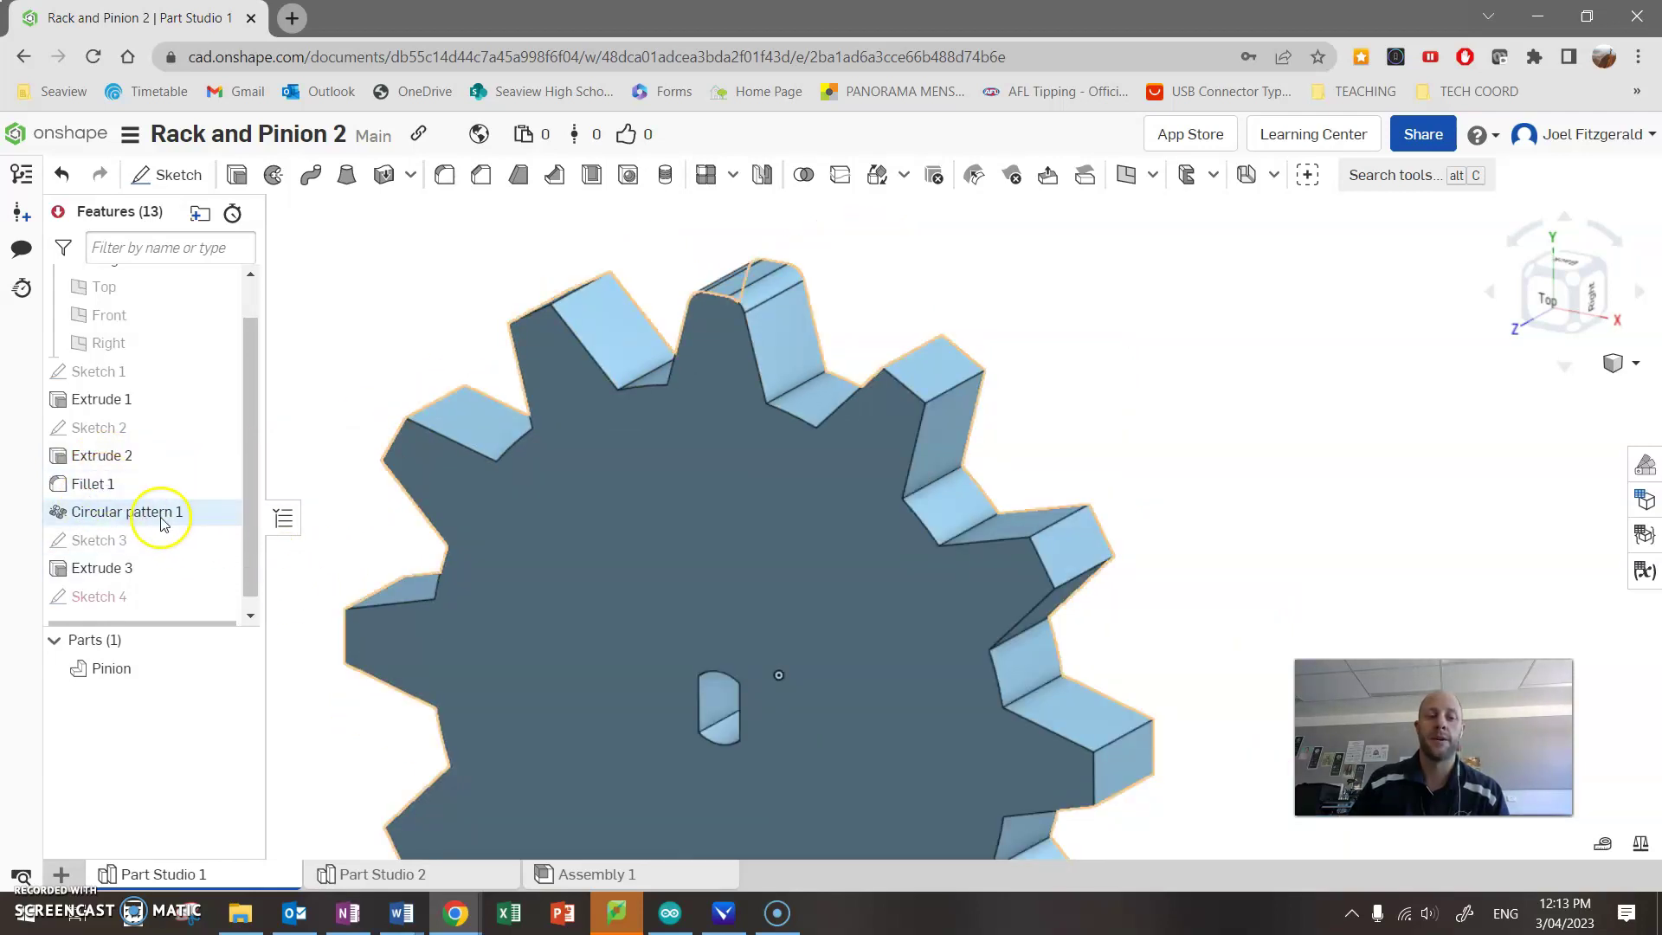
pyautogui.rightClick(118, 515)
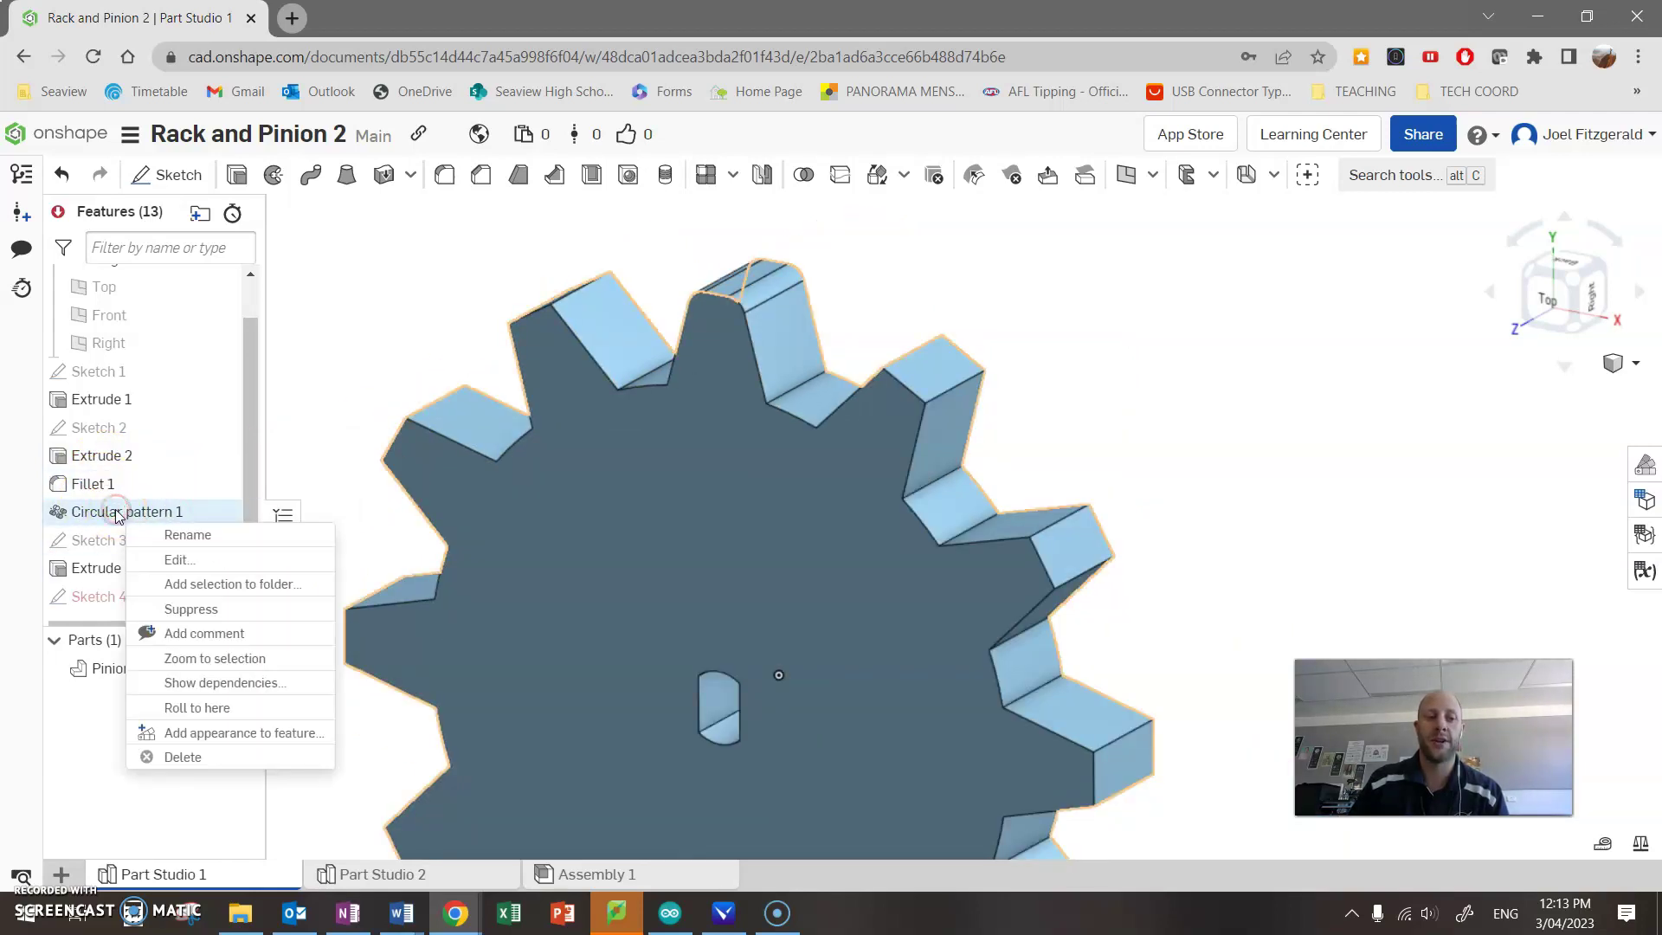
pyautogui.click(201, 561)
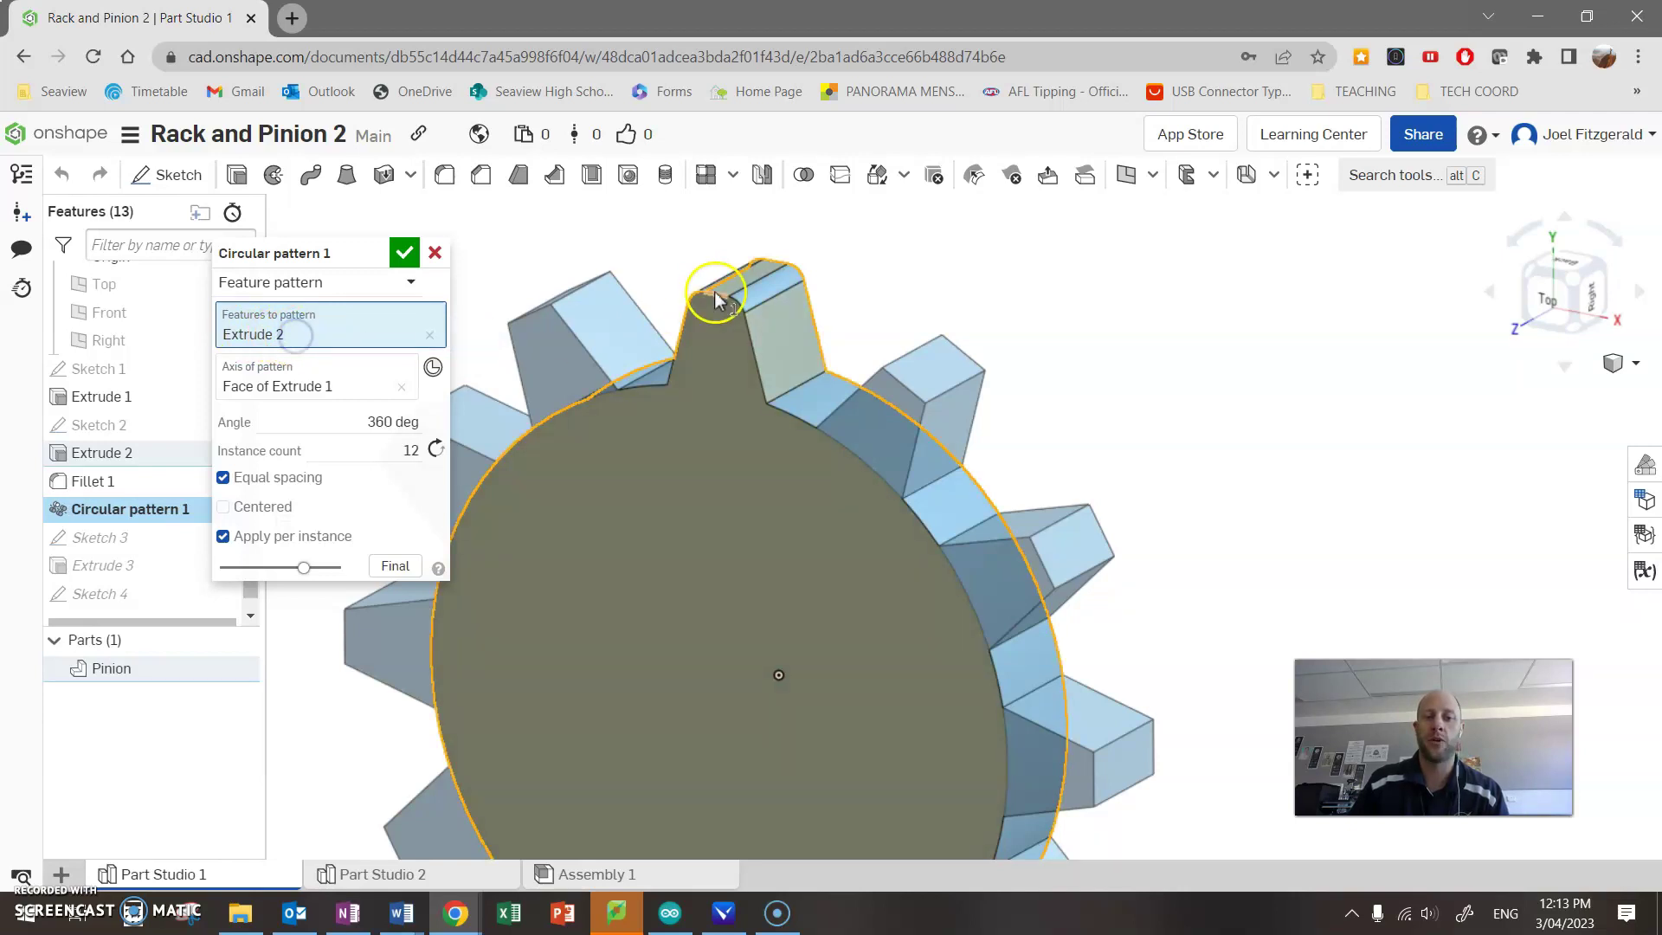
pyautogui.click(766, 295)
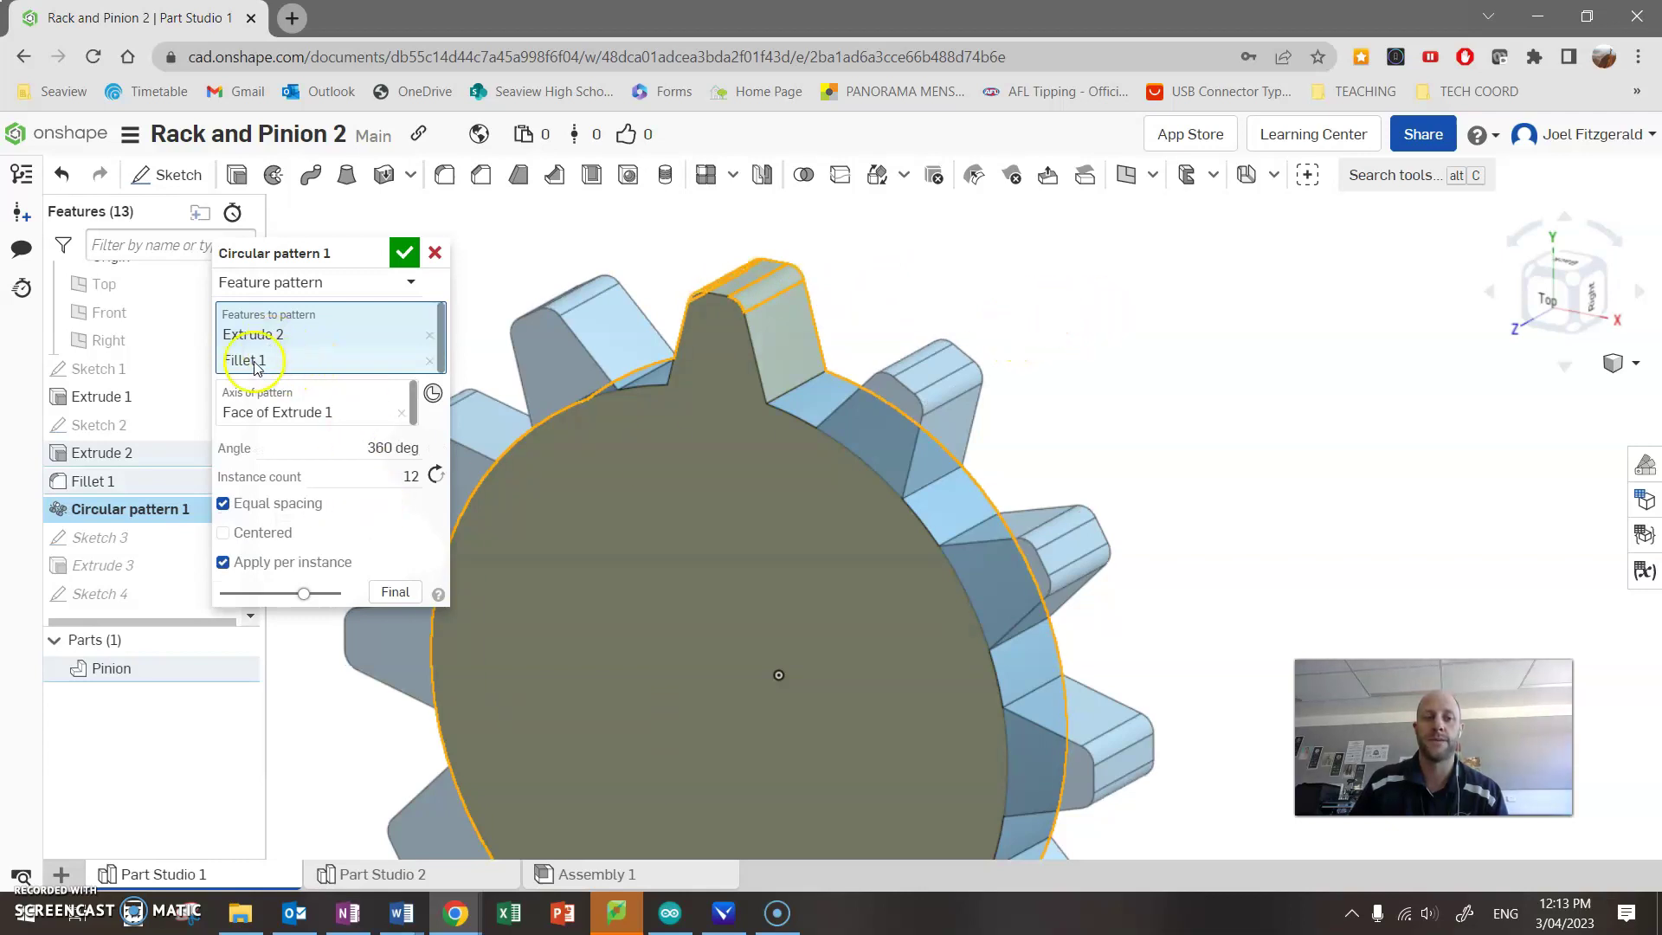
pyautogui.click(403, 256)
pyautogui.scroll(-3, 1108, 554)
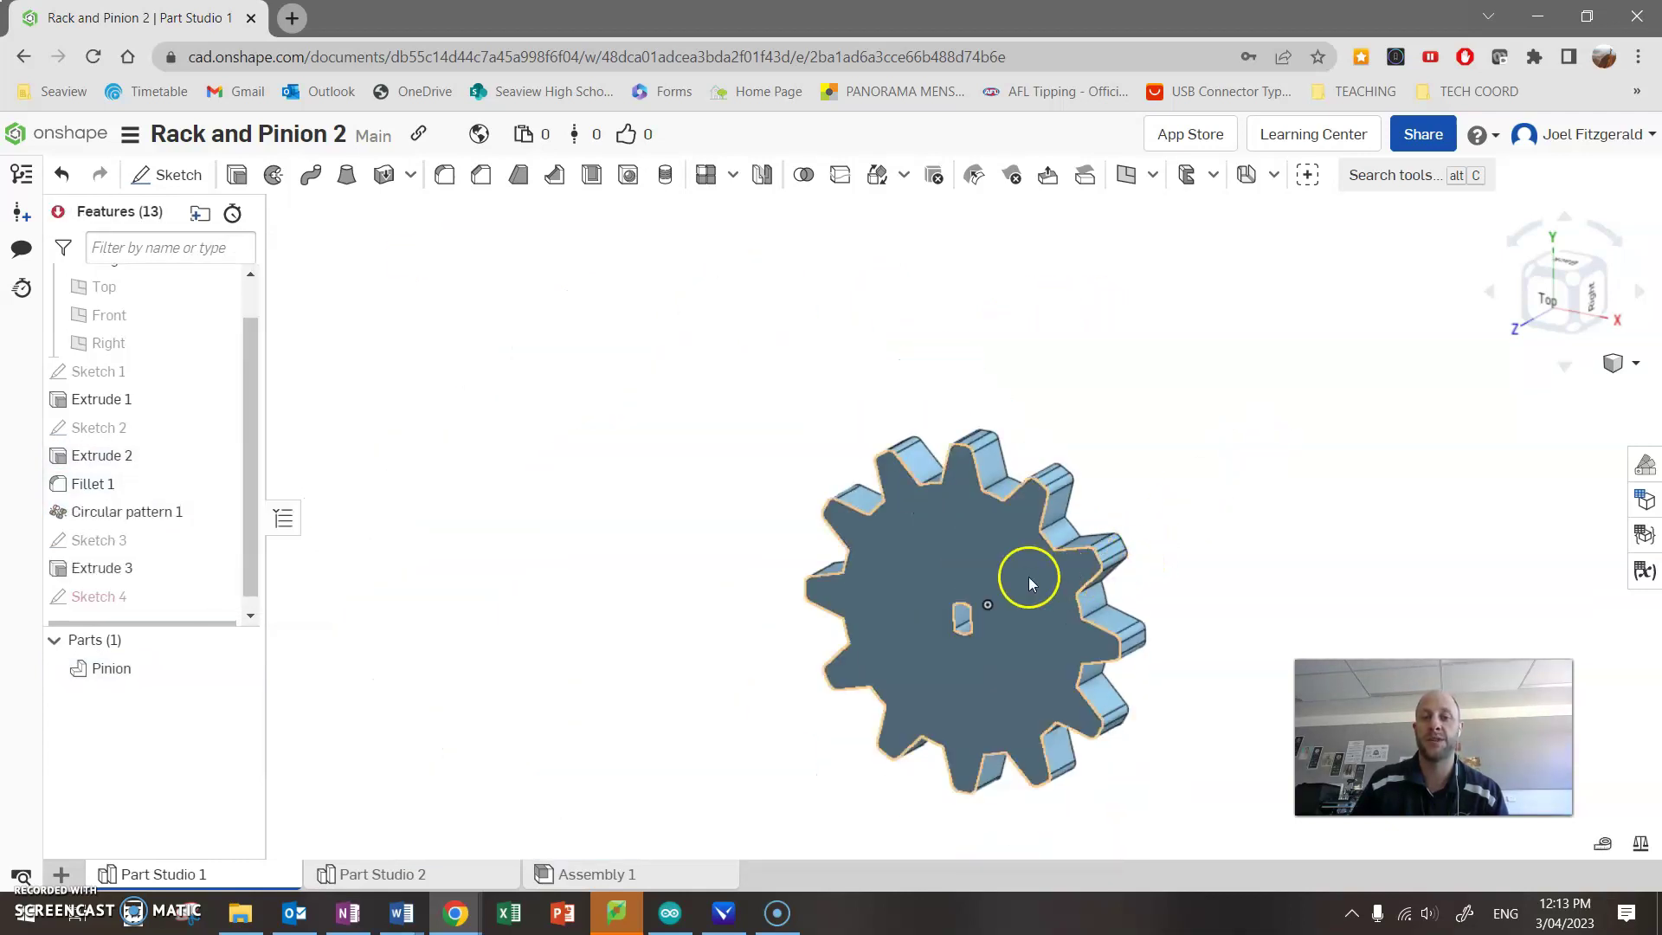
pyautogui.moveTo(1031, 583); pyautogui.dragTo(1226, 456, button='right')
pyautogui.scroll(3, 1039, 520)
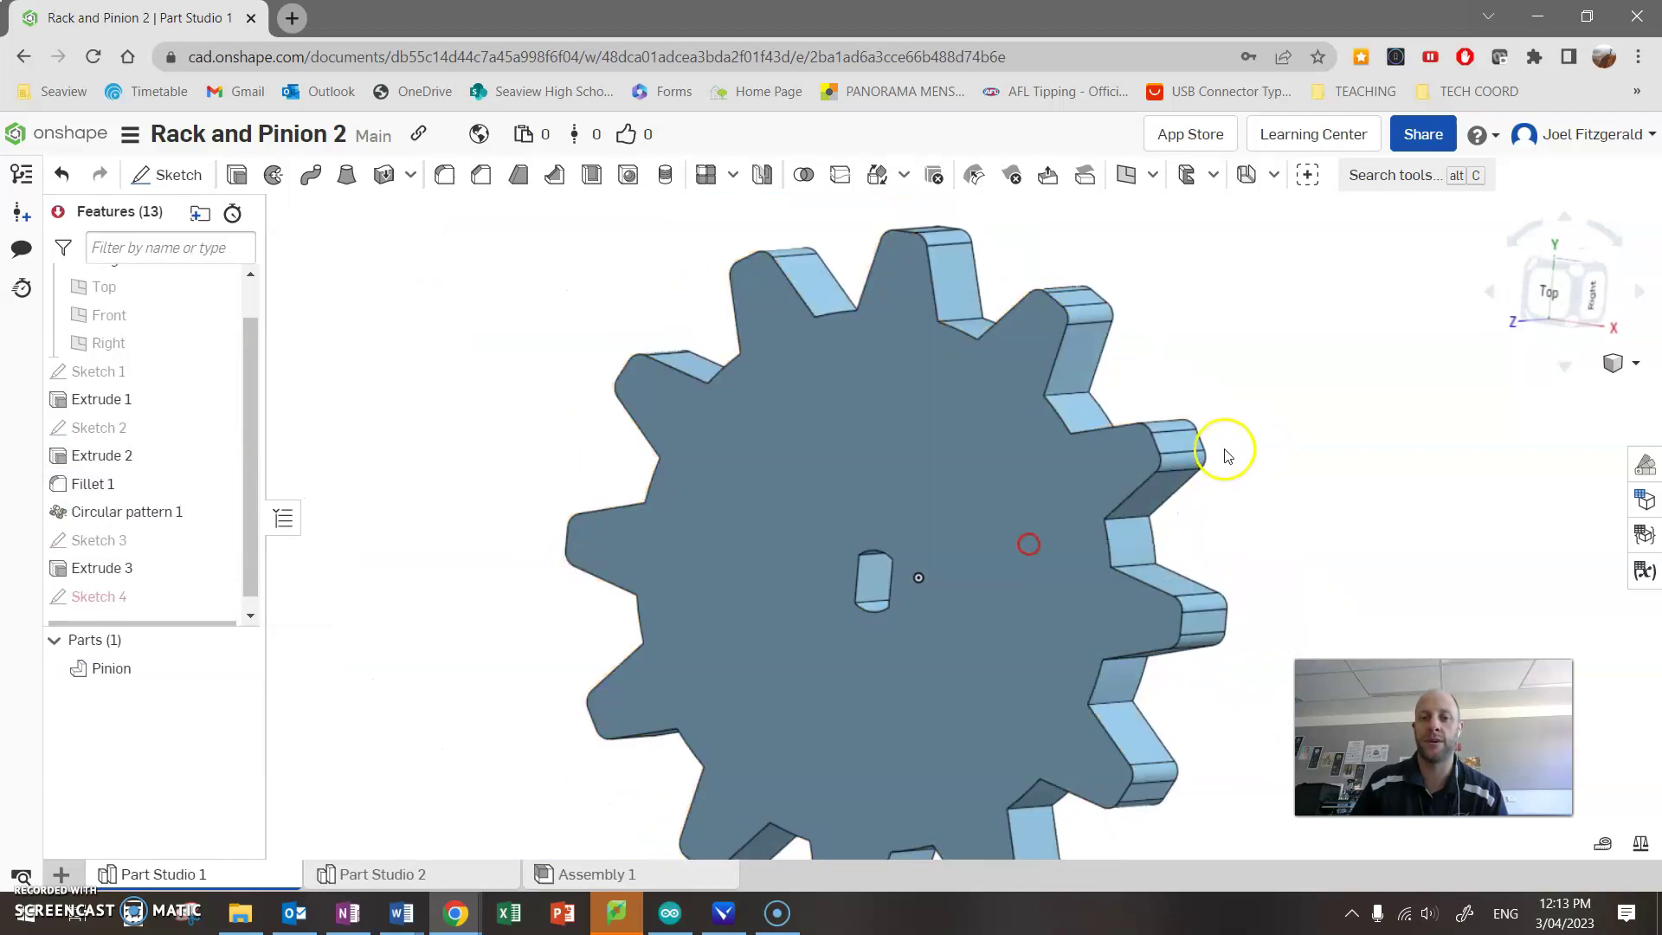
pyautogui.click(609, 874)
pyautogui.scroll(5, 1047, 497)
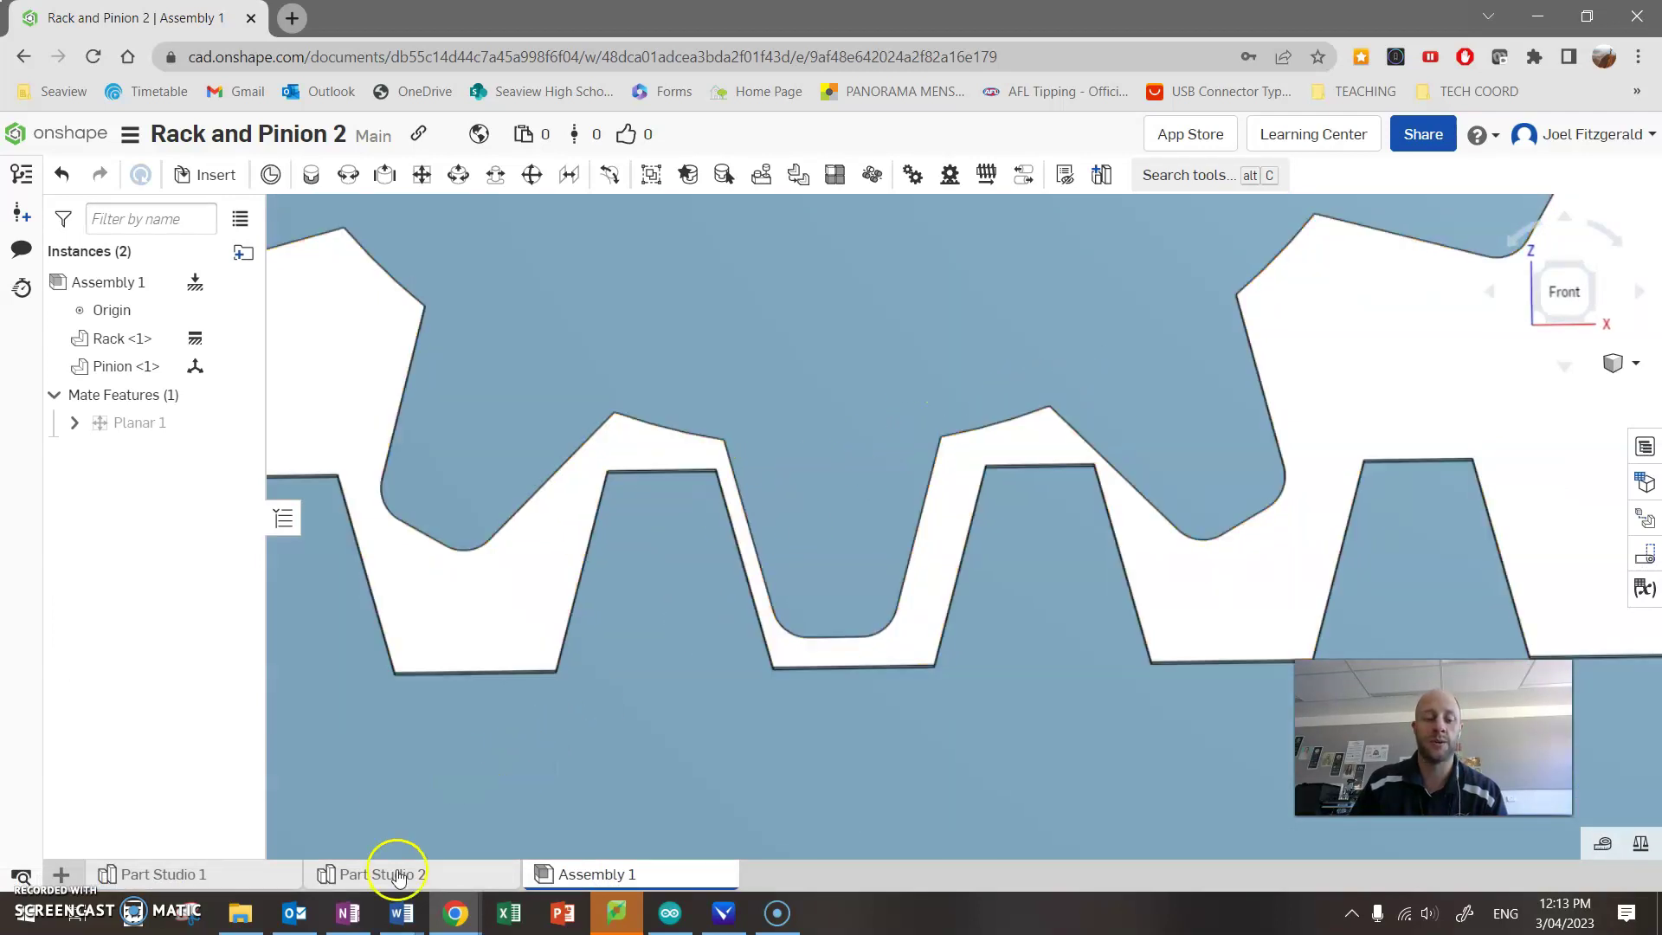
# Step: In Part Studio 2, fillet the two upper edges of the rack's end tooth with a 1 mm radius
pyautogui.click(353, 876)
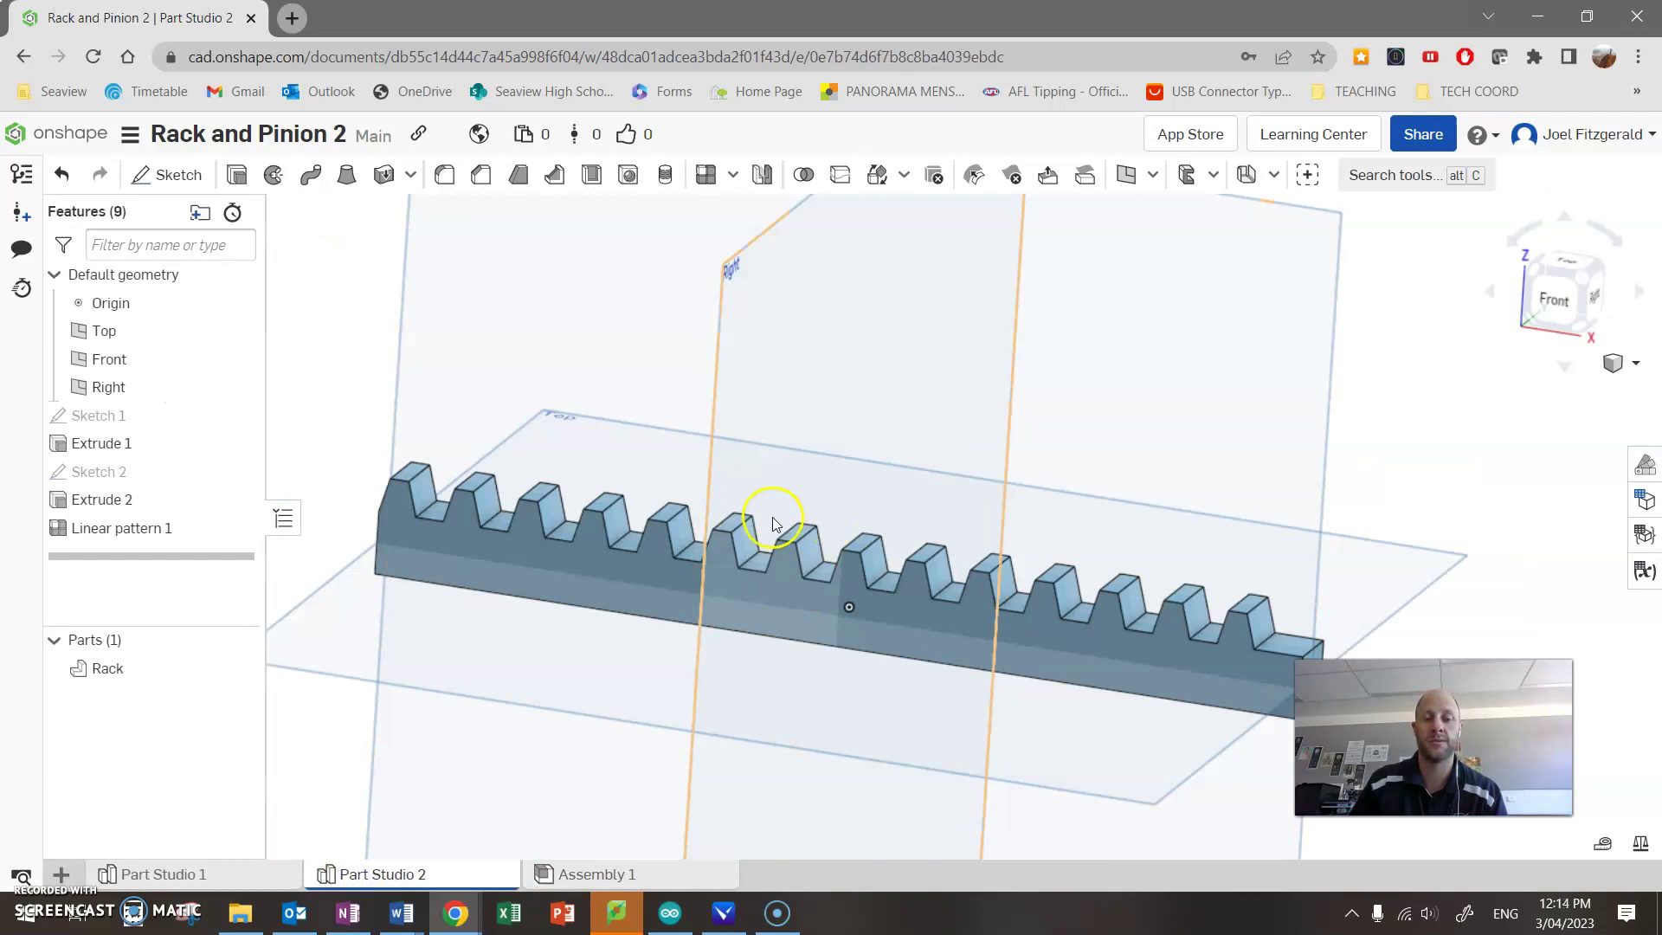
pyautogui.scroll(6, 397, 524)
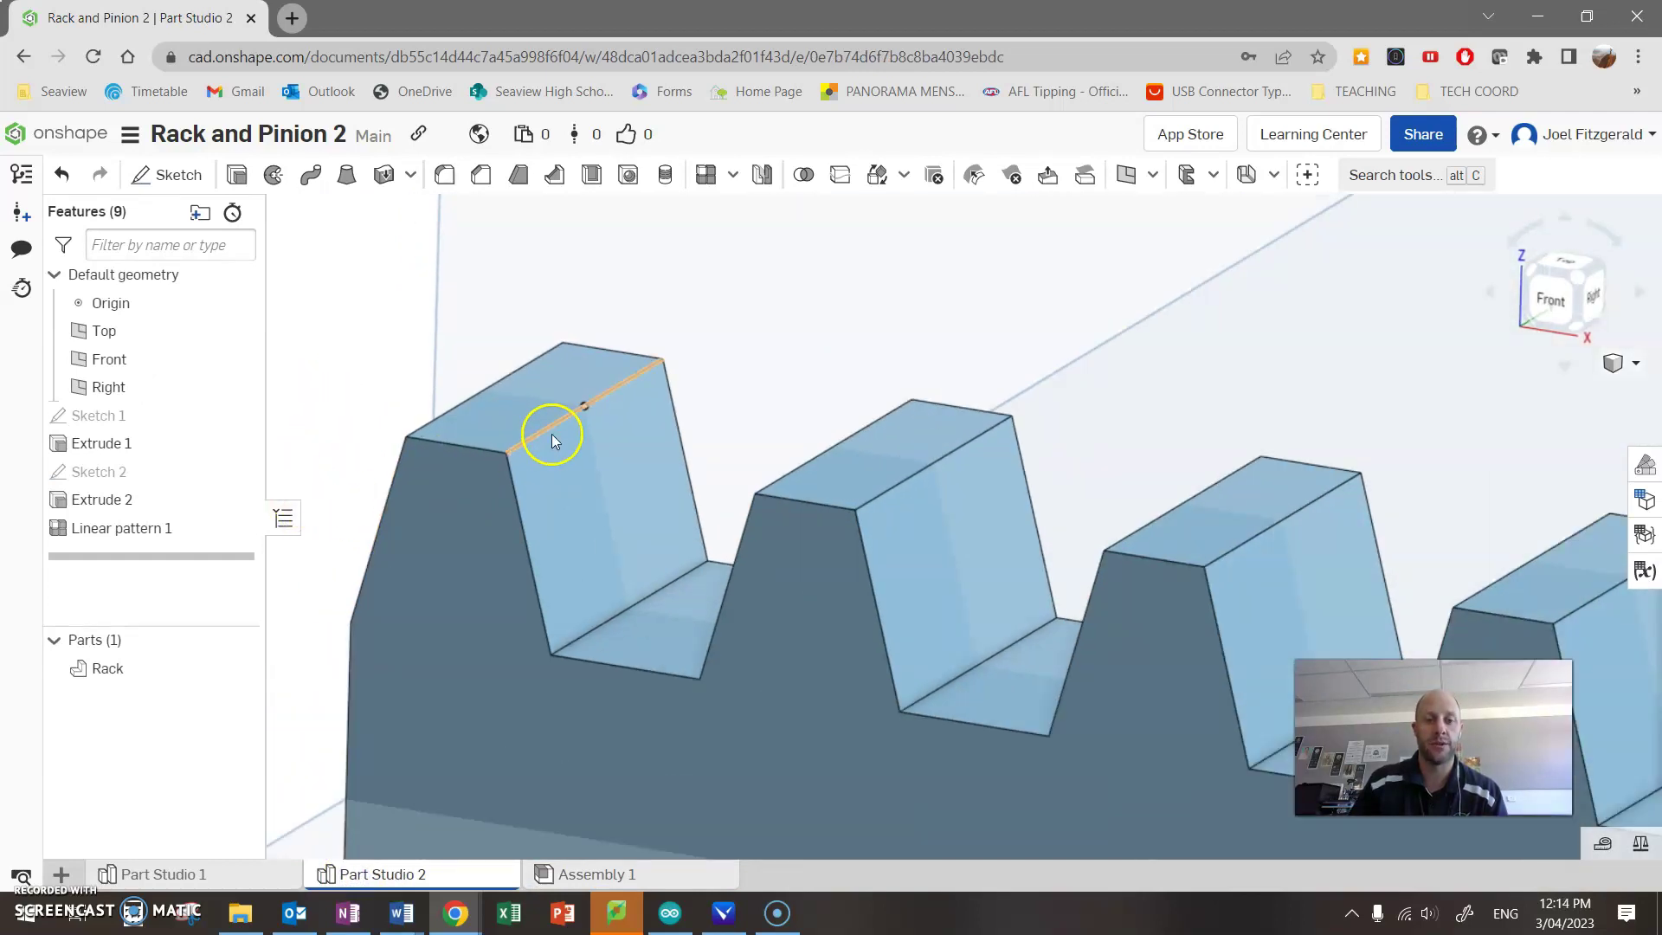
pyautogui.click(444, 177)
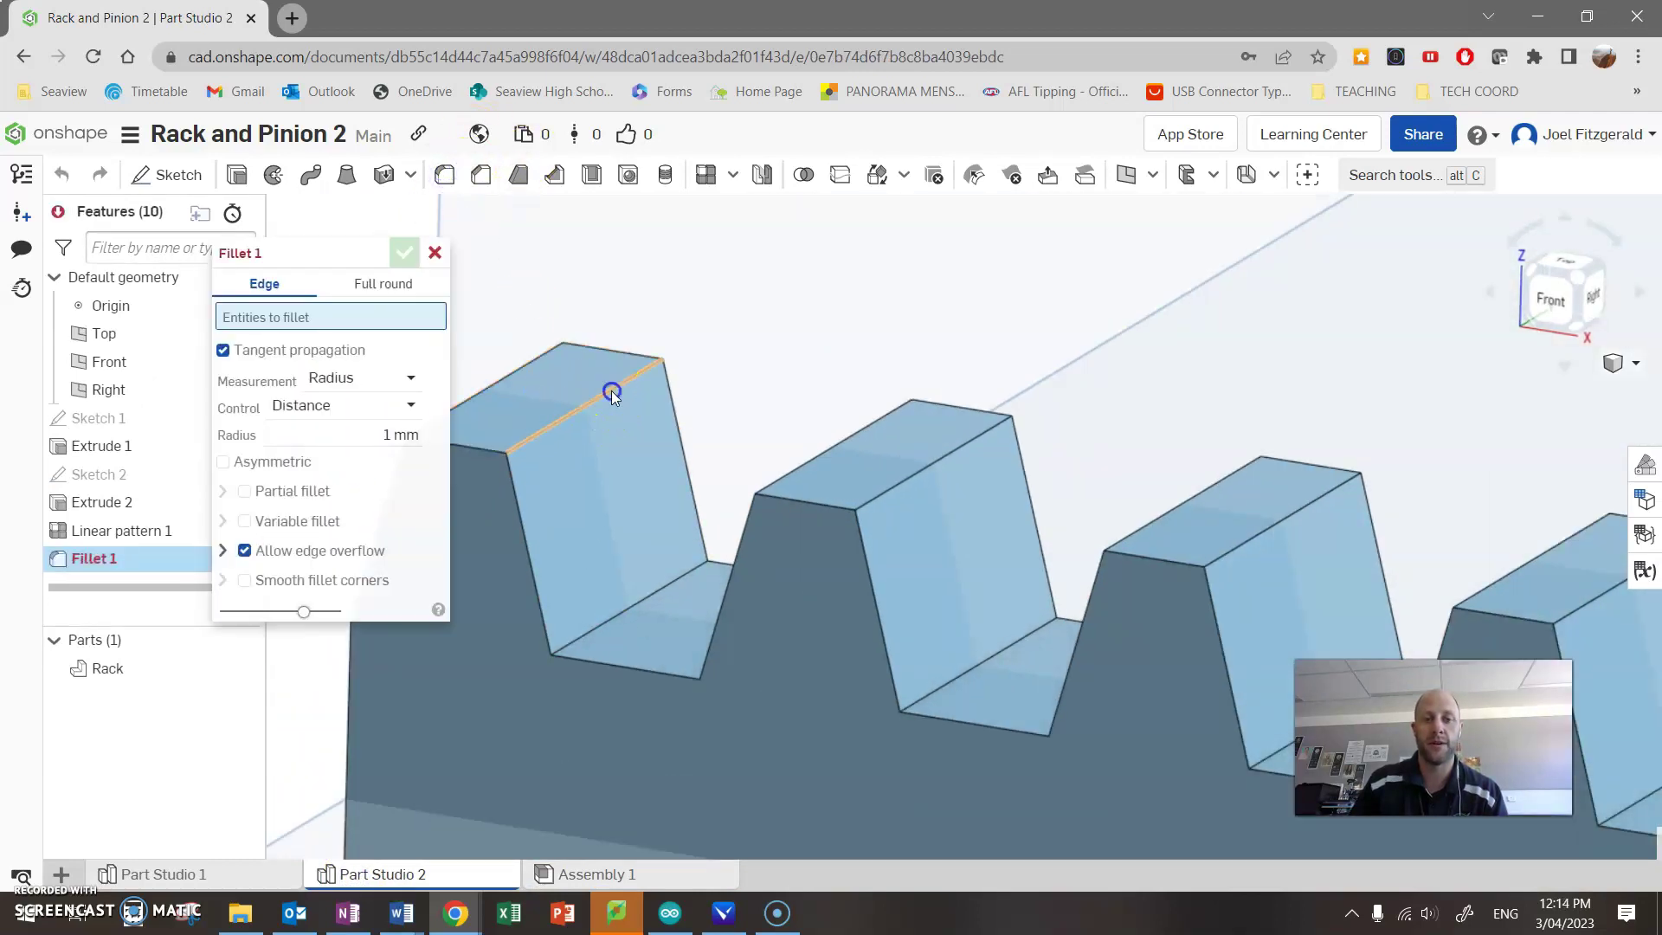
pyautogui.click(612, 394)
pyautogui.moveTo(549, 371); pyautogui.dragTo(364, 368, button='right')
pyautogui.click(535, 449)
pyautogui.click(397, 258)
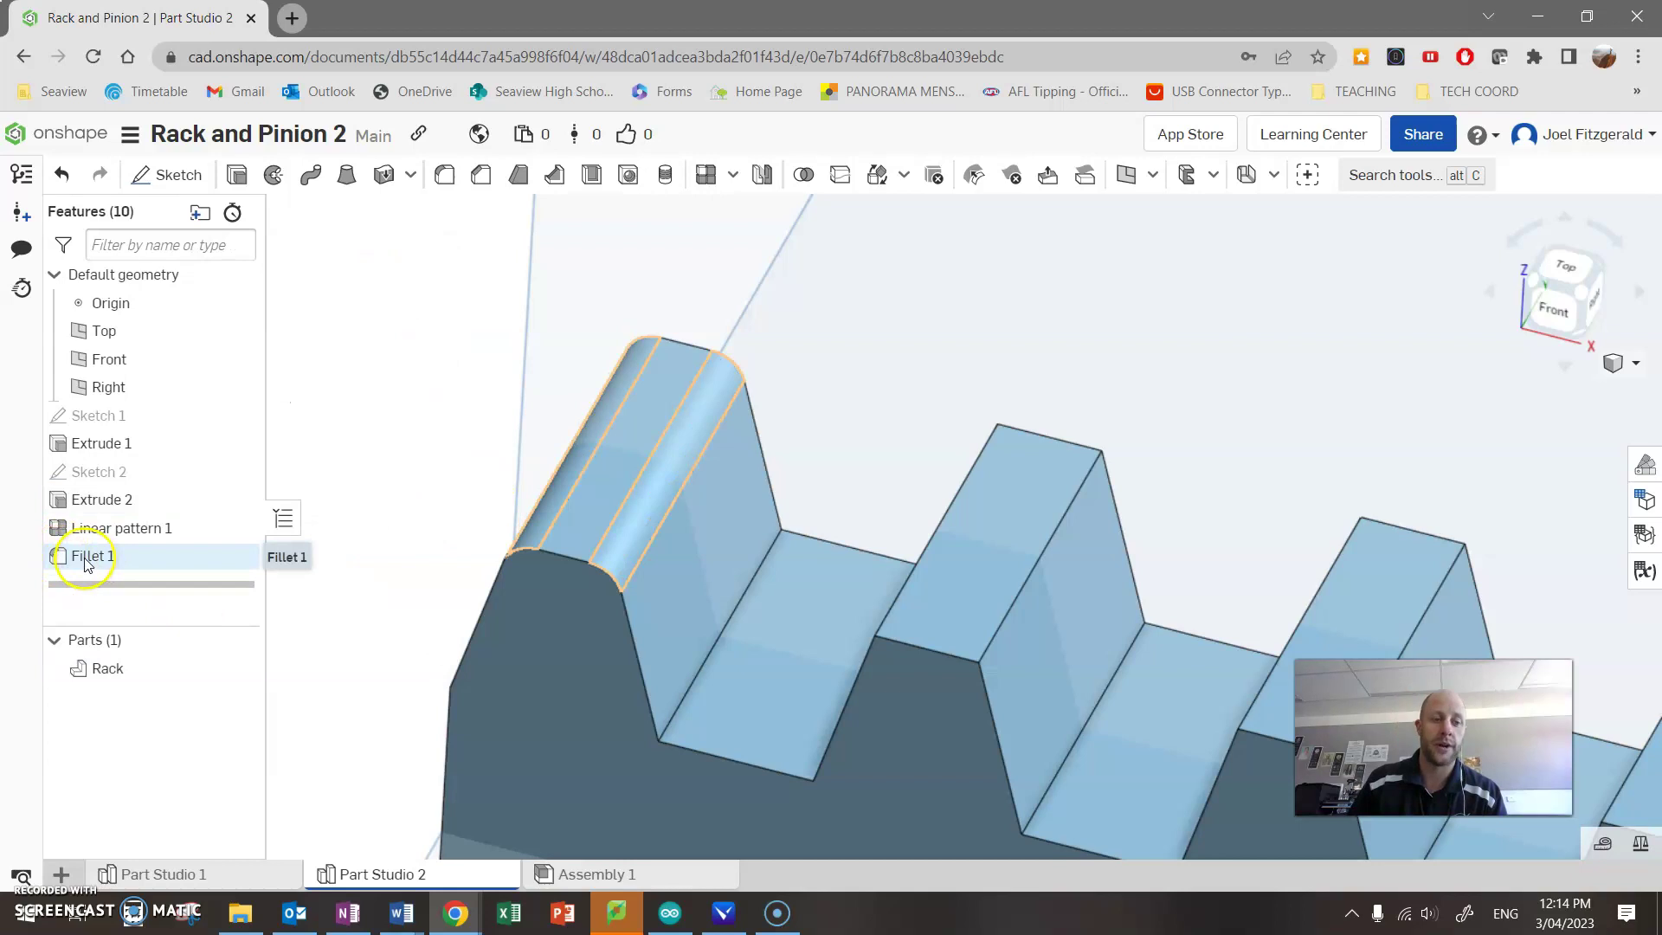
# Step: Reorder the rack's Fillet 1 before Linear pattern 1 and add it to the features that the pattern repeats
pyautogui.moveTo(91, 563); pyautogui.dragTo(97, 514)
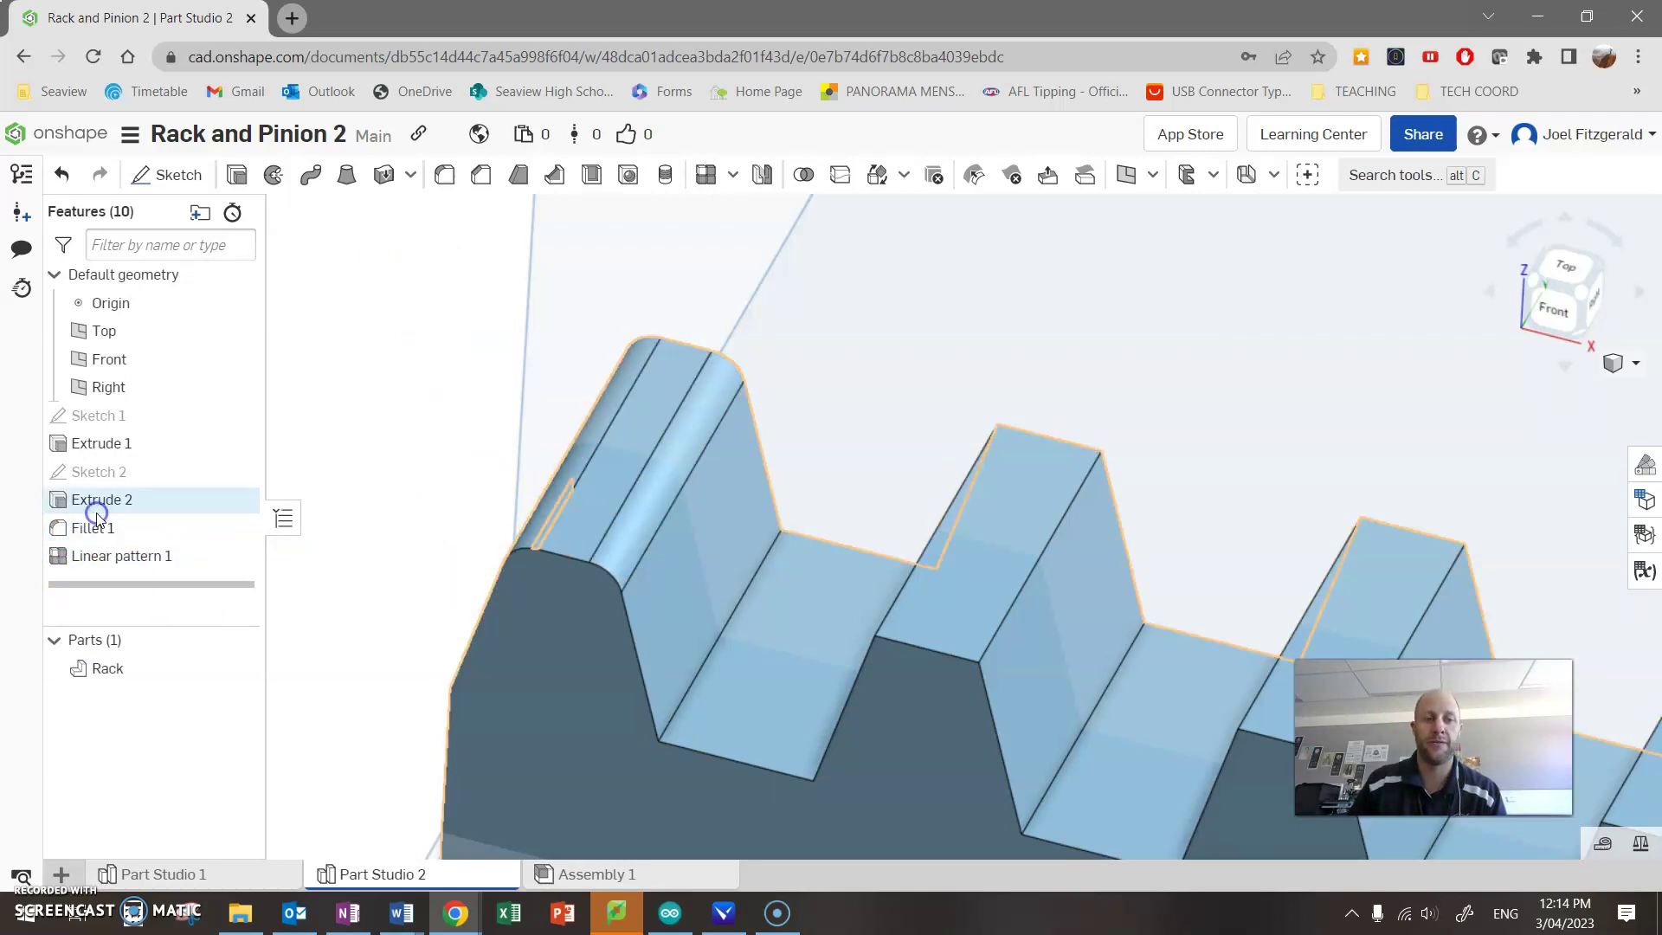
pyautogui.rightClick(138, 558)
pyautogui.click(189, 607)
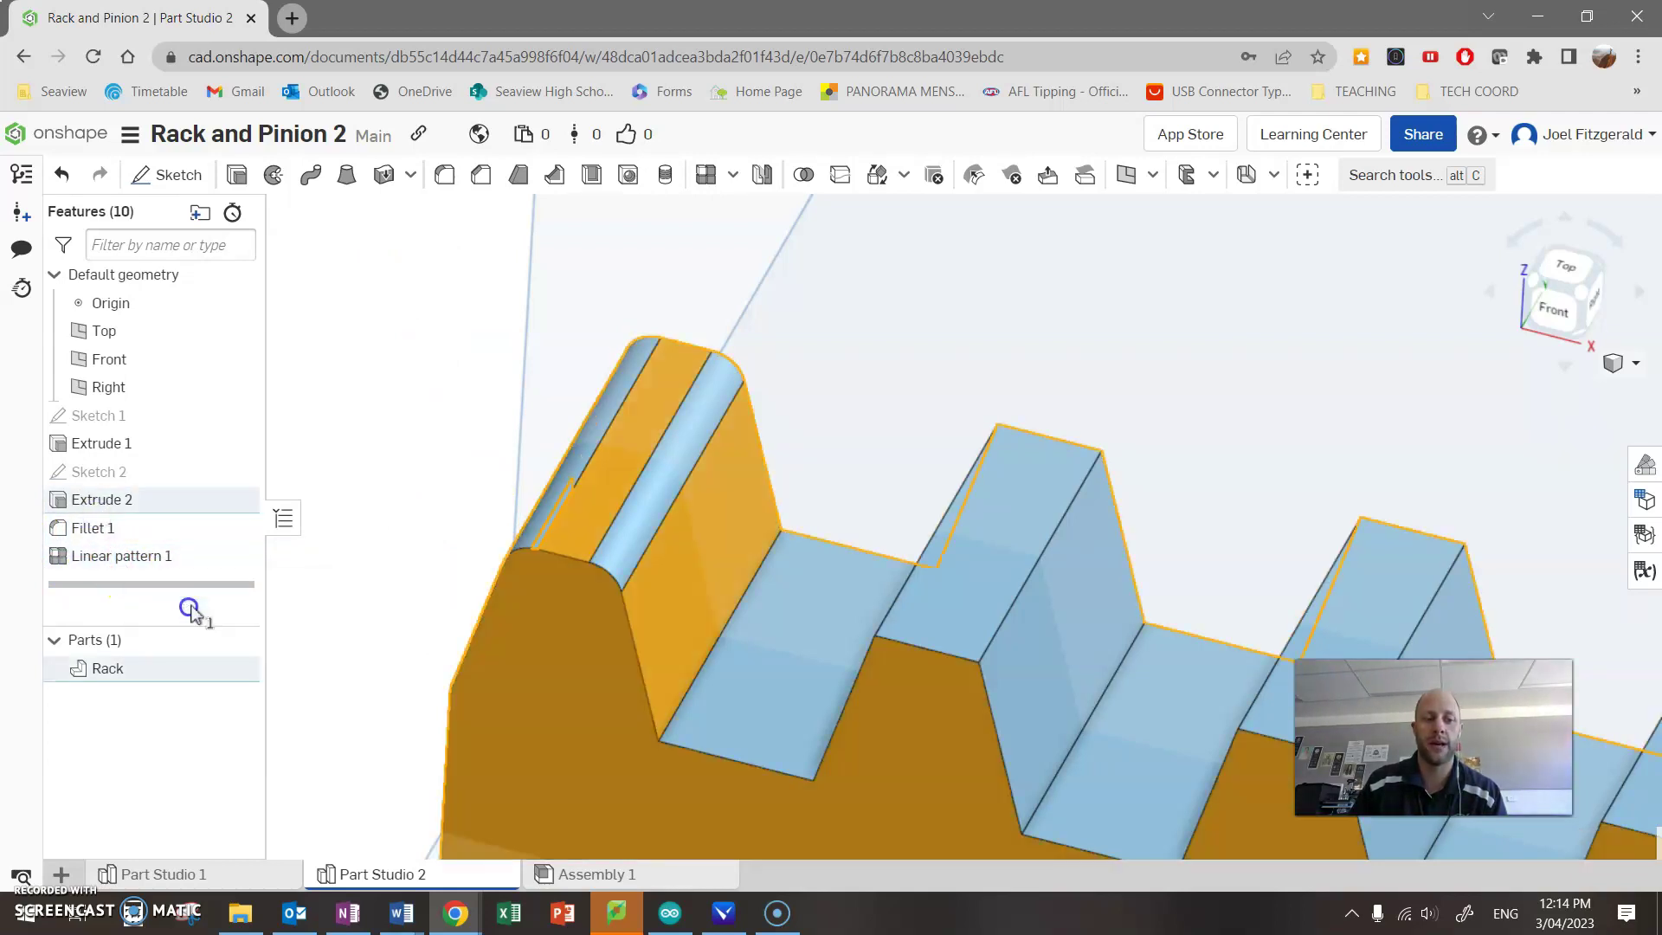
pyautogui.moveTo(739, 571); pyautogui.dragTo(944, 529, button='right')
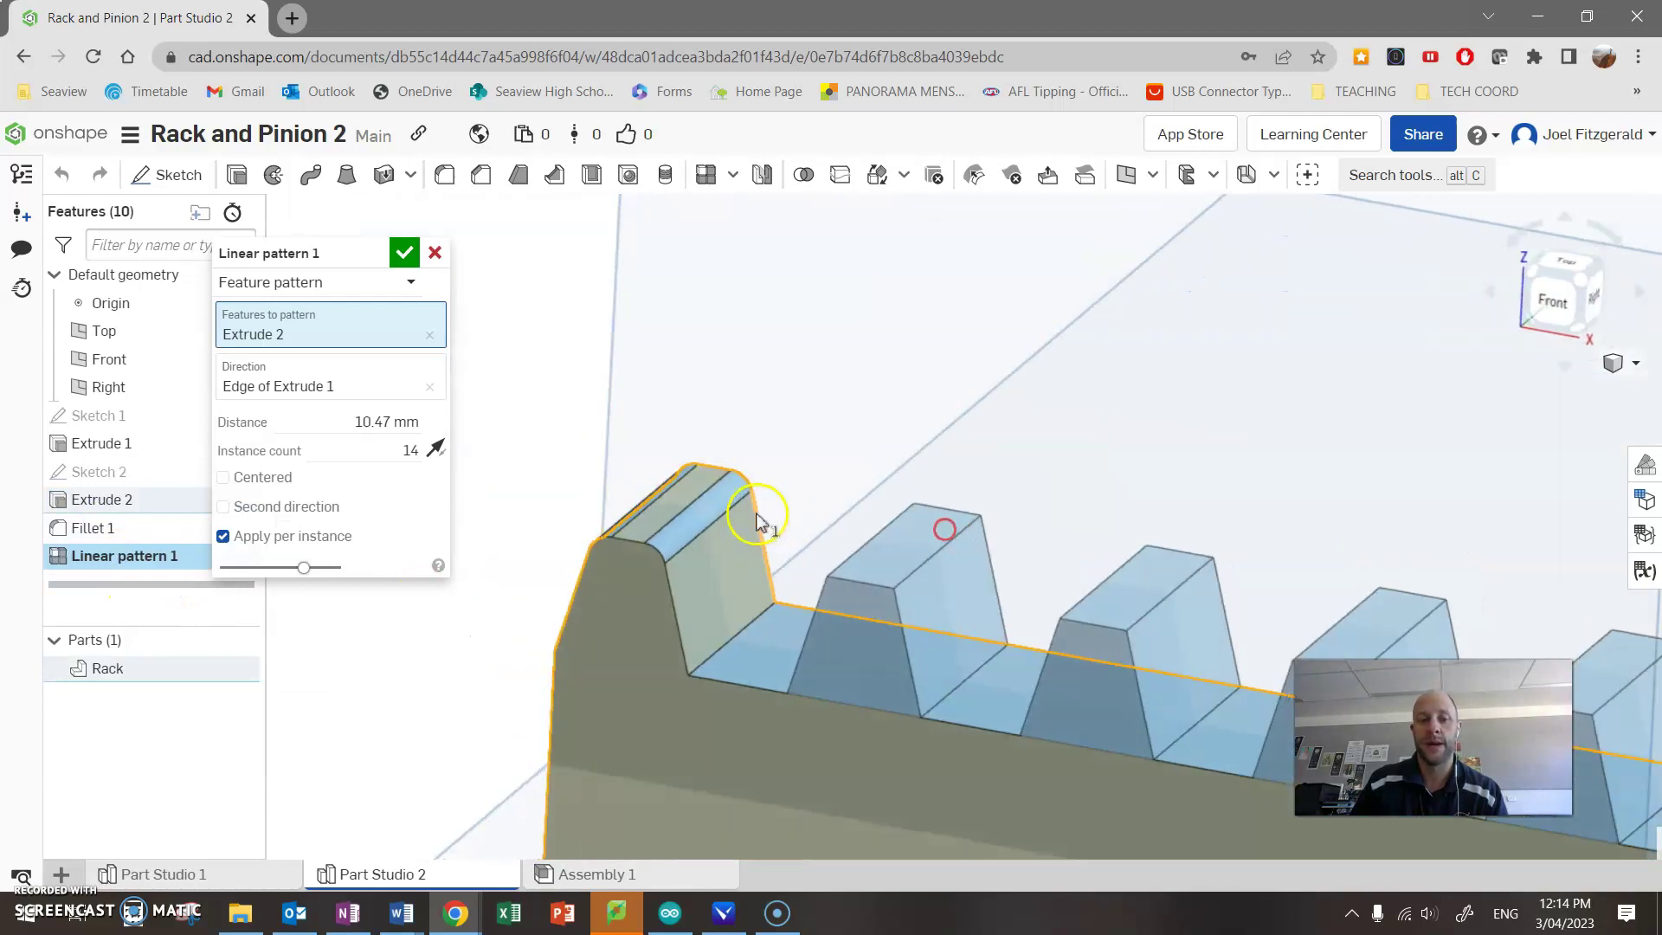
pyautogui.click(679, 535)
pyautogui.scroll(-5, 875, 594)
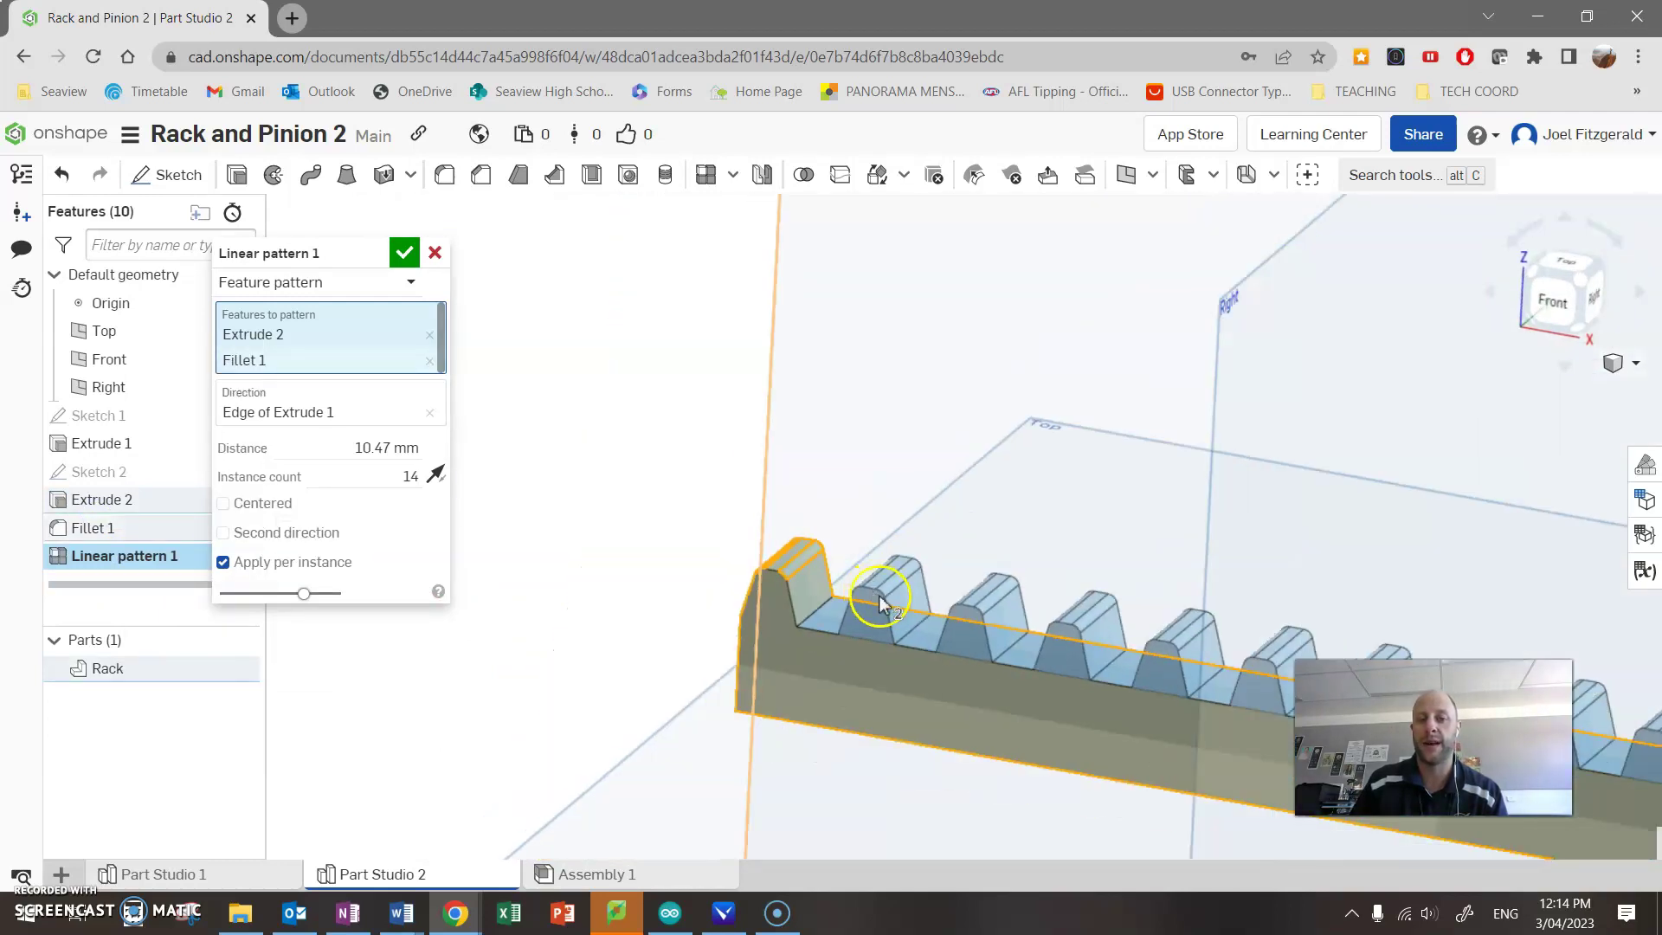
pyautogui.click(401, 254)
pyautogui.scroll(3, 1126, 736)
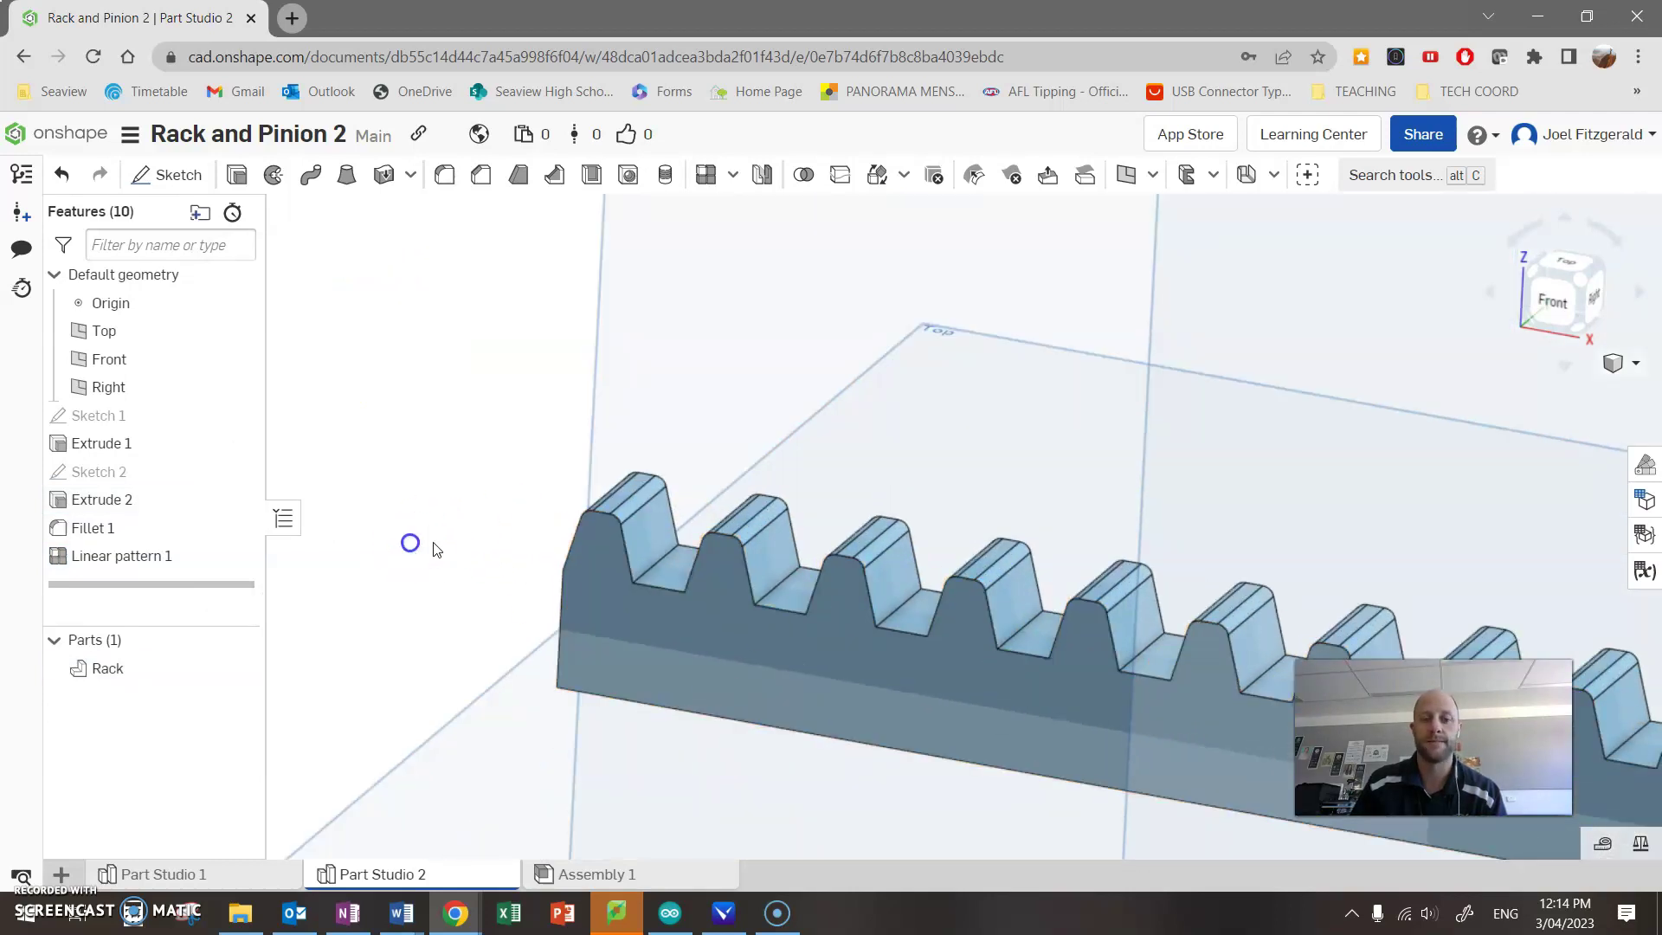
# Step: In Assembly 1, move the pinion slightly down and sideways so its lowest tooth sits deeper between two rack teeth
pyautogui.click(633, 876)
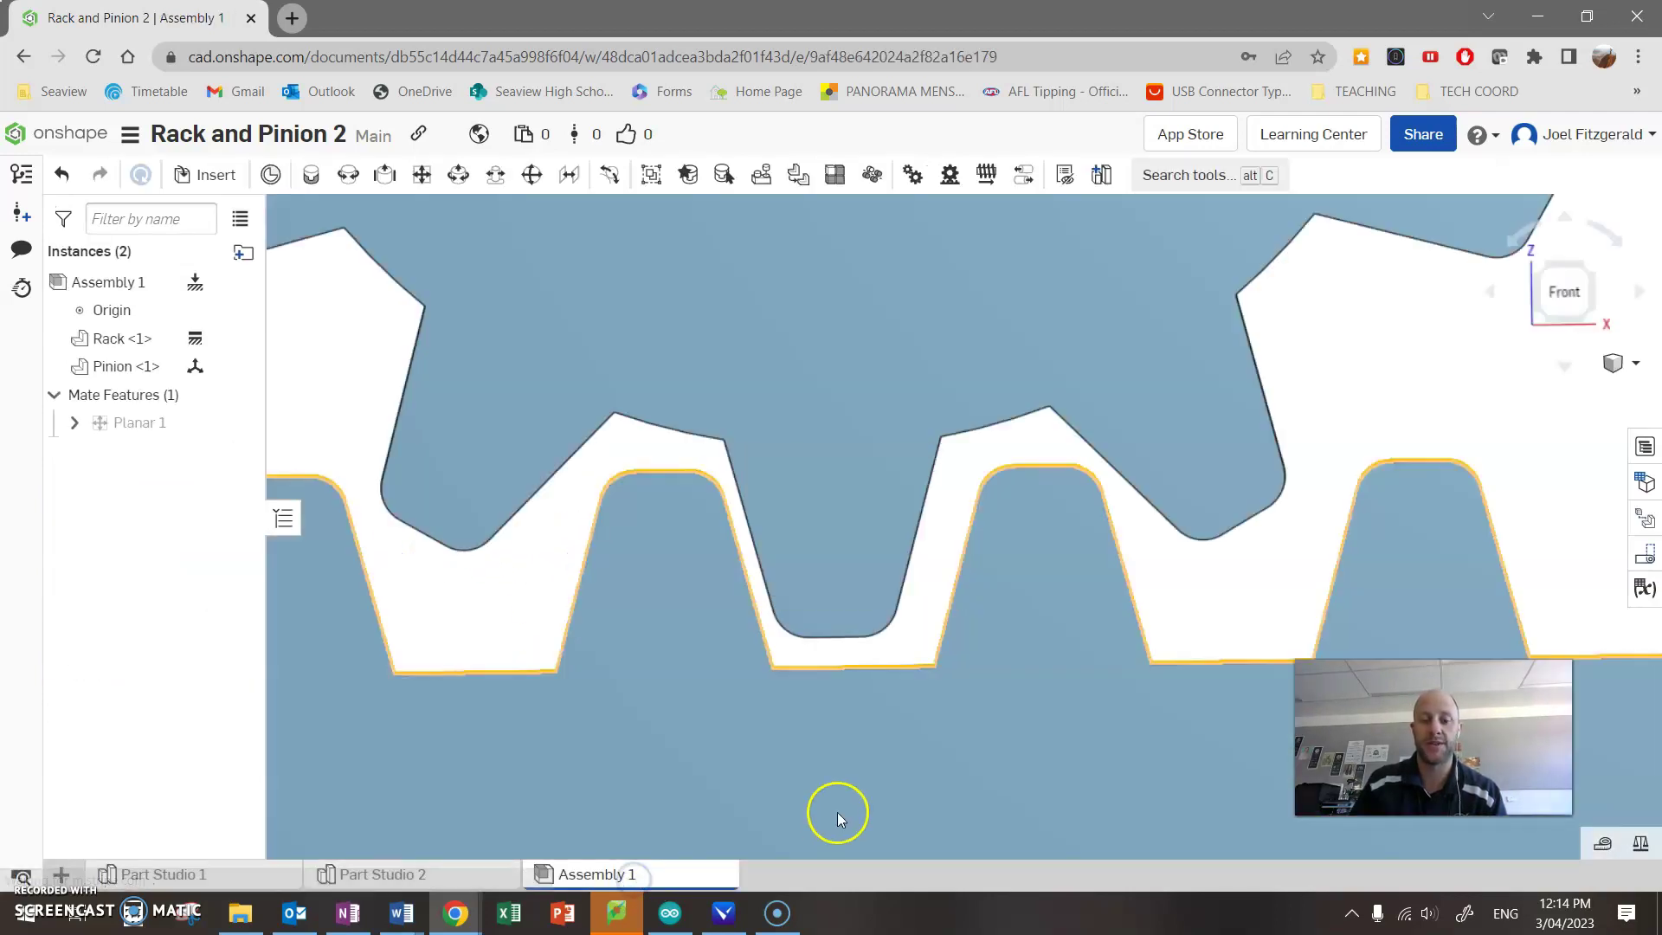
pyautogui.scroll(6, 822, 445)
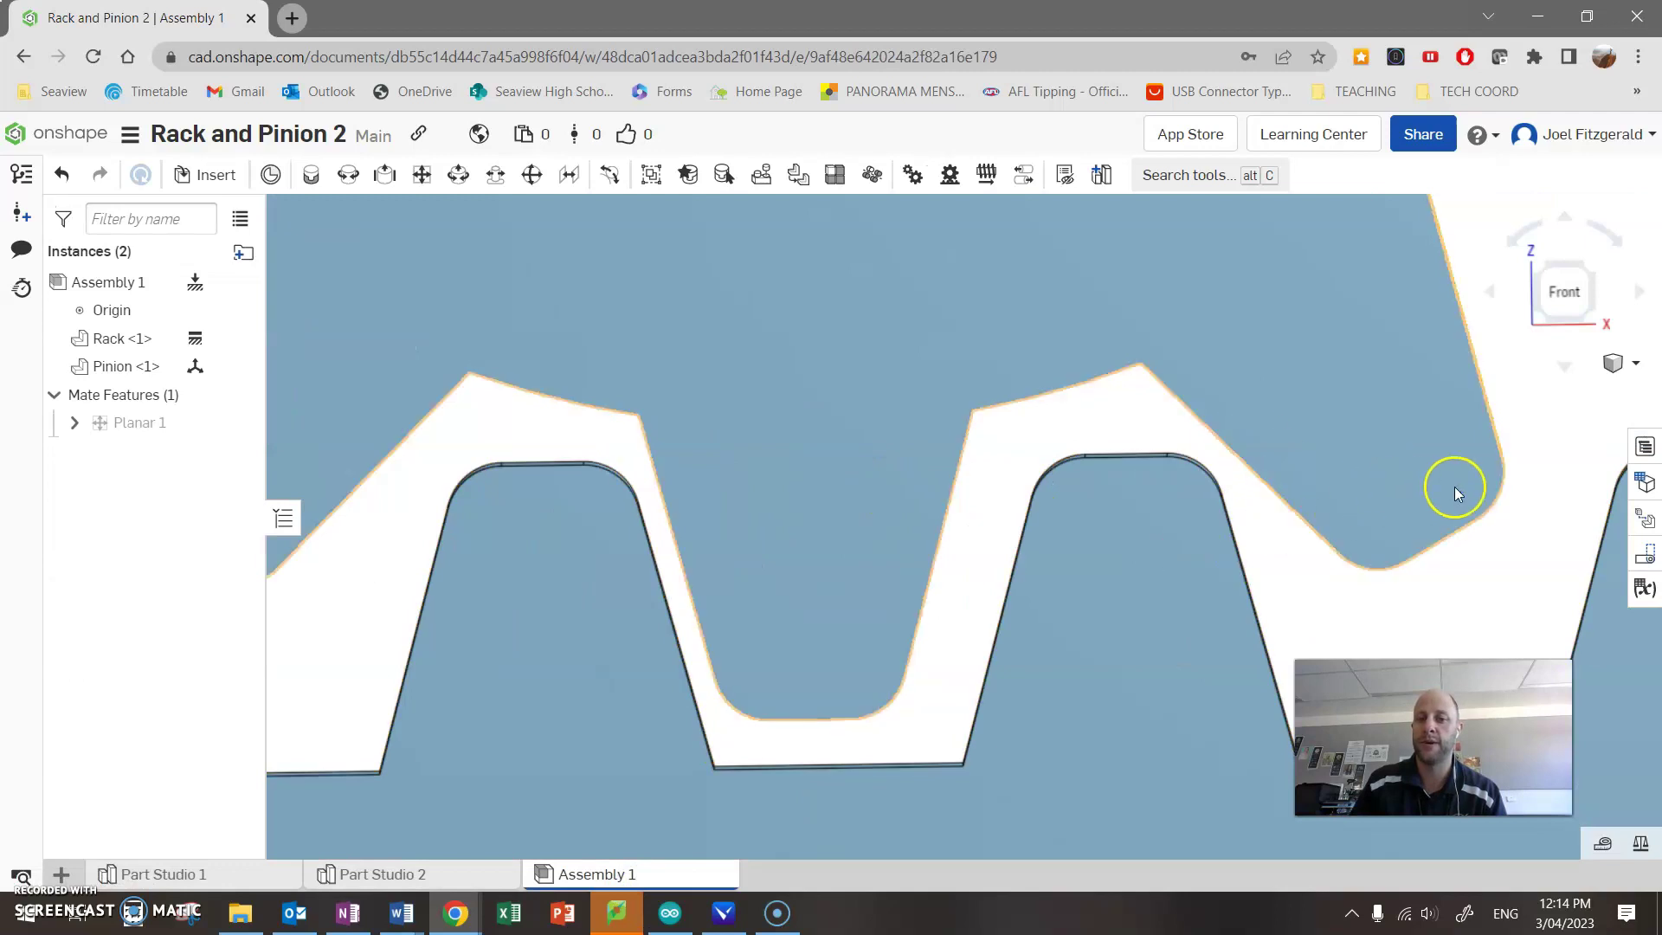
pyautogui.moveTo(1454, 486); pyautogui.dragTo(1443, 512)
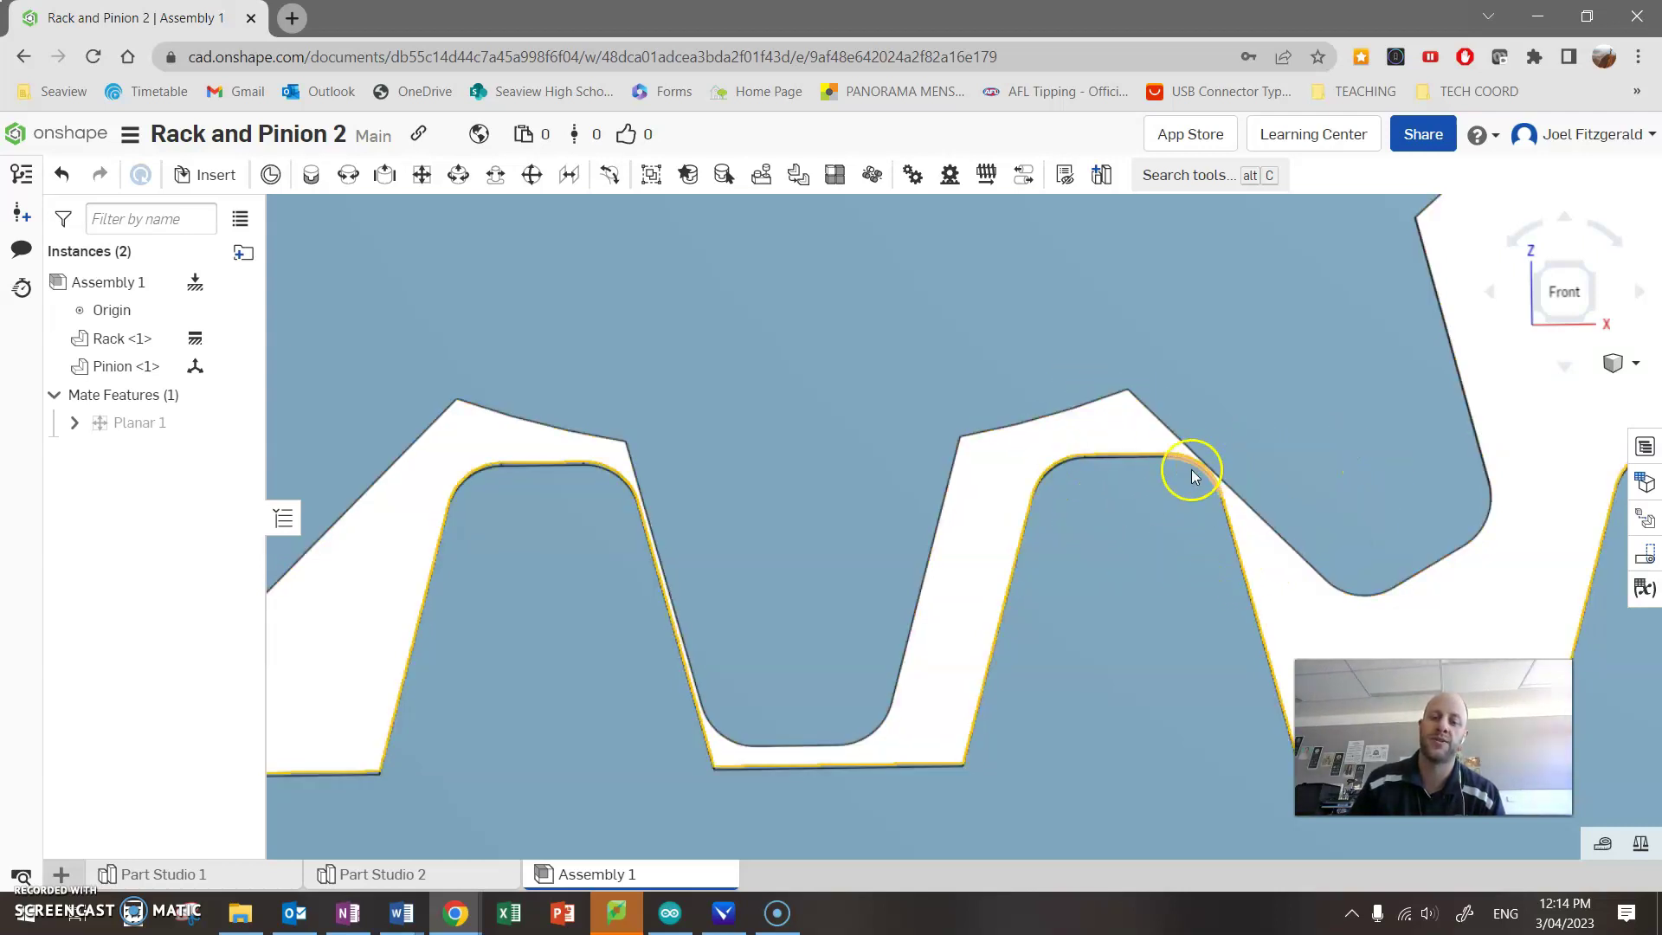
# Step: Examine how the pinion's rounded teeth fit between the rack's teeth, both front-on and from oblique angles
pyautogui.scroll(-2, 1244, 551)
pyautogui.scroll(3, 1247, 545)
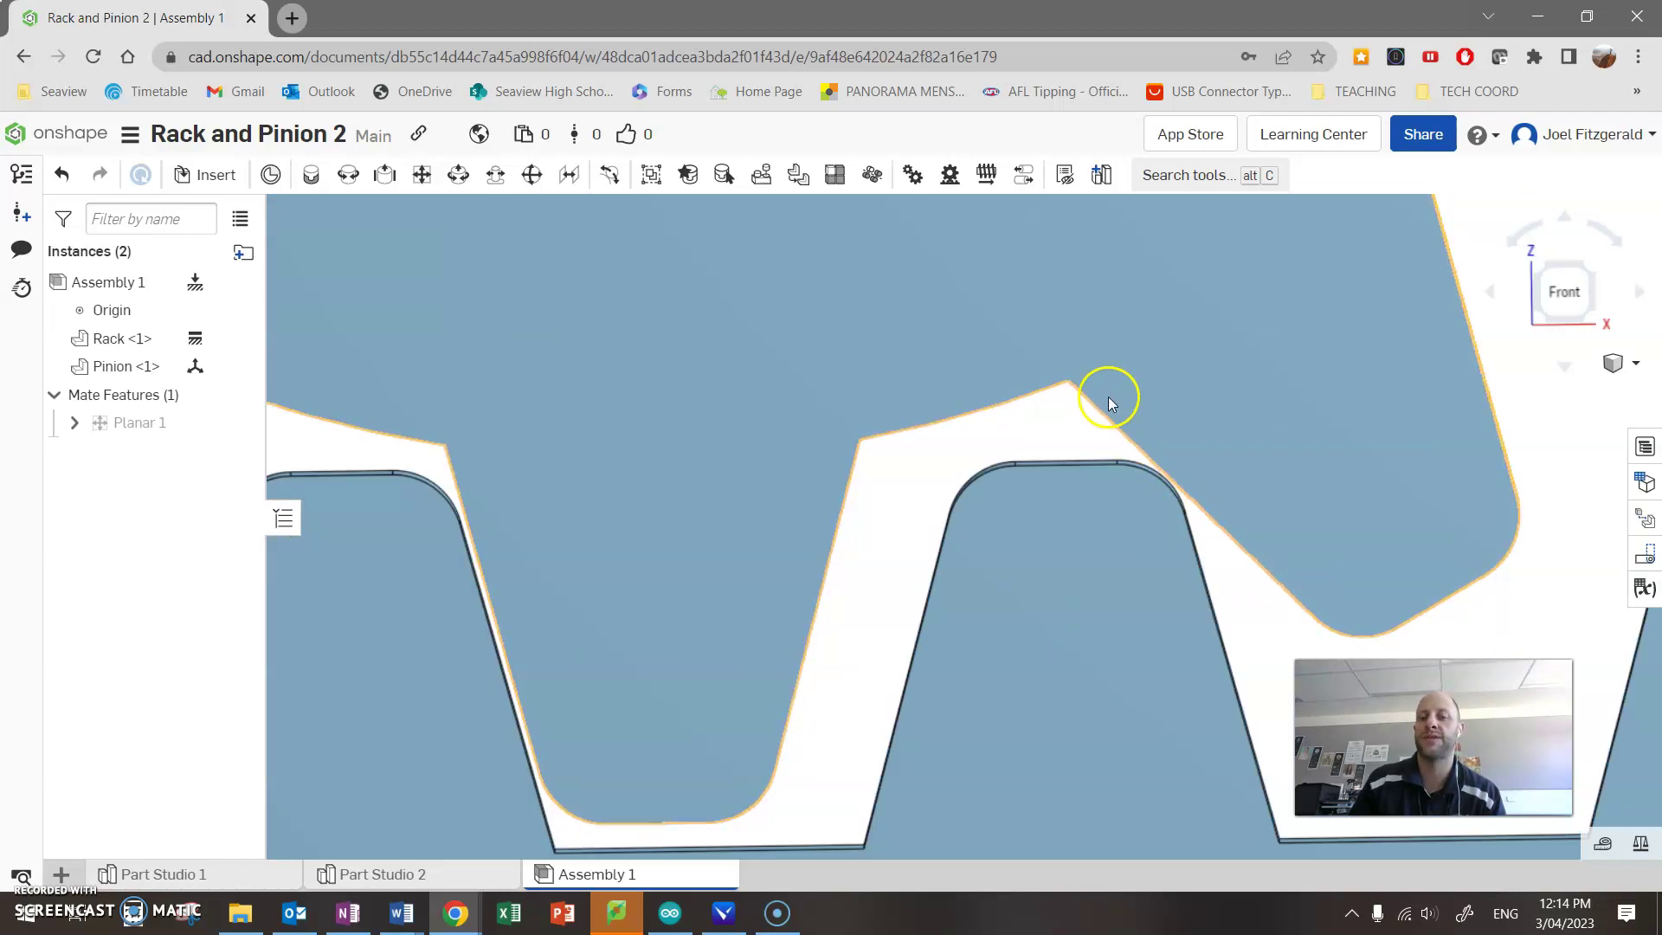
pyautogui.scroll(-5, 1187, 594)
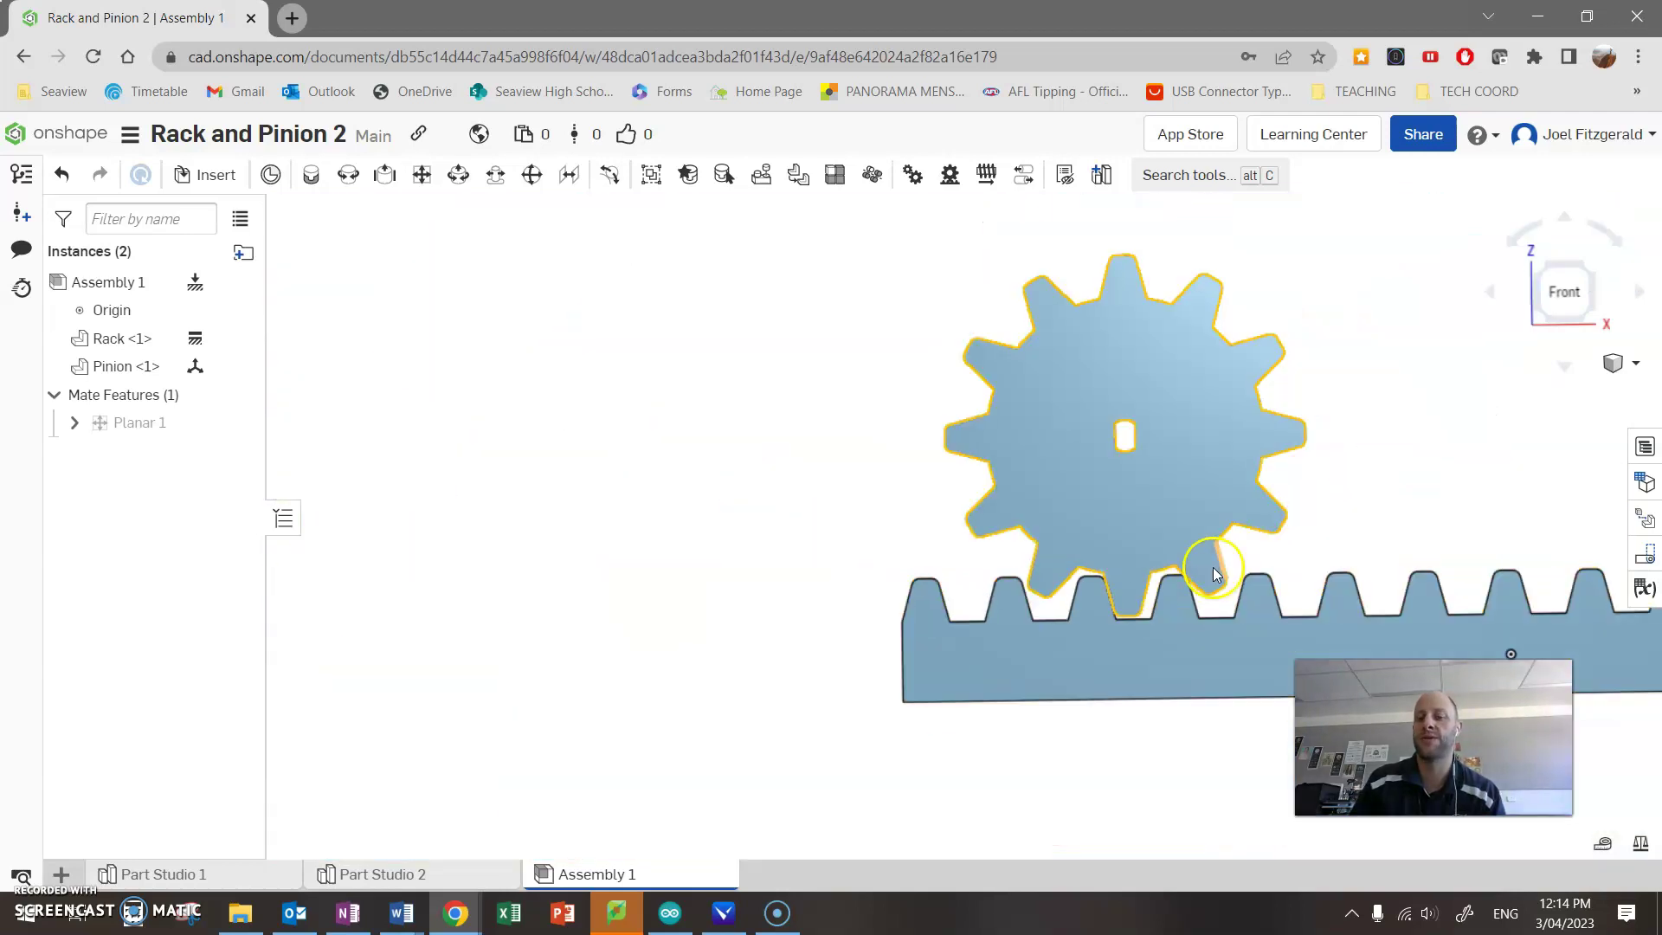
pyautogui.scroll(3, 1298, 546)
pyautogui.scroll(-2, 1385, 562)
pyautogui.scroll(3, 1377, 588)
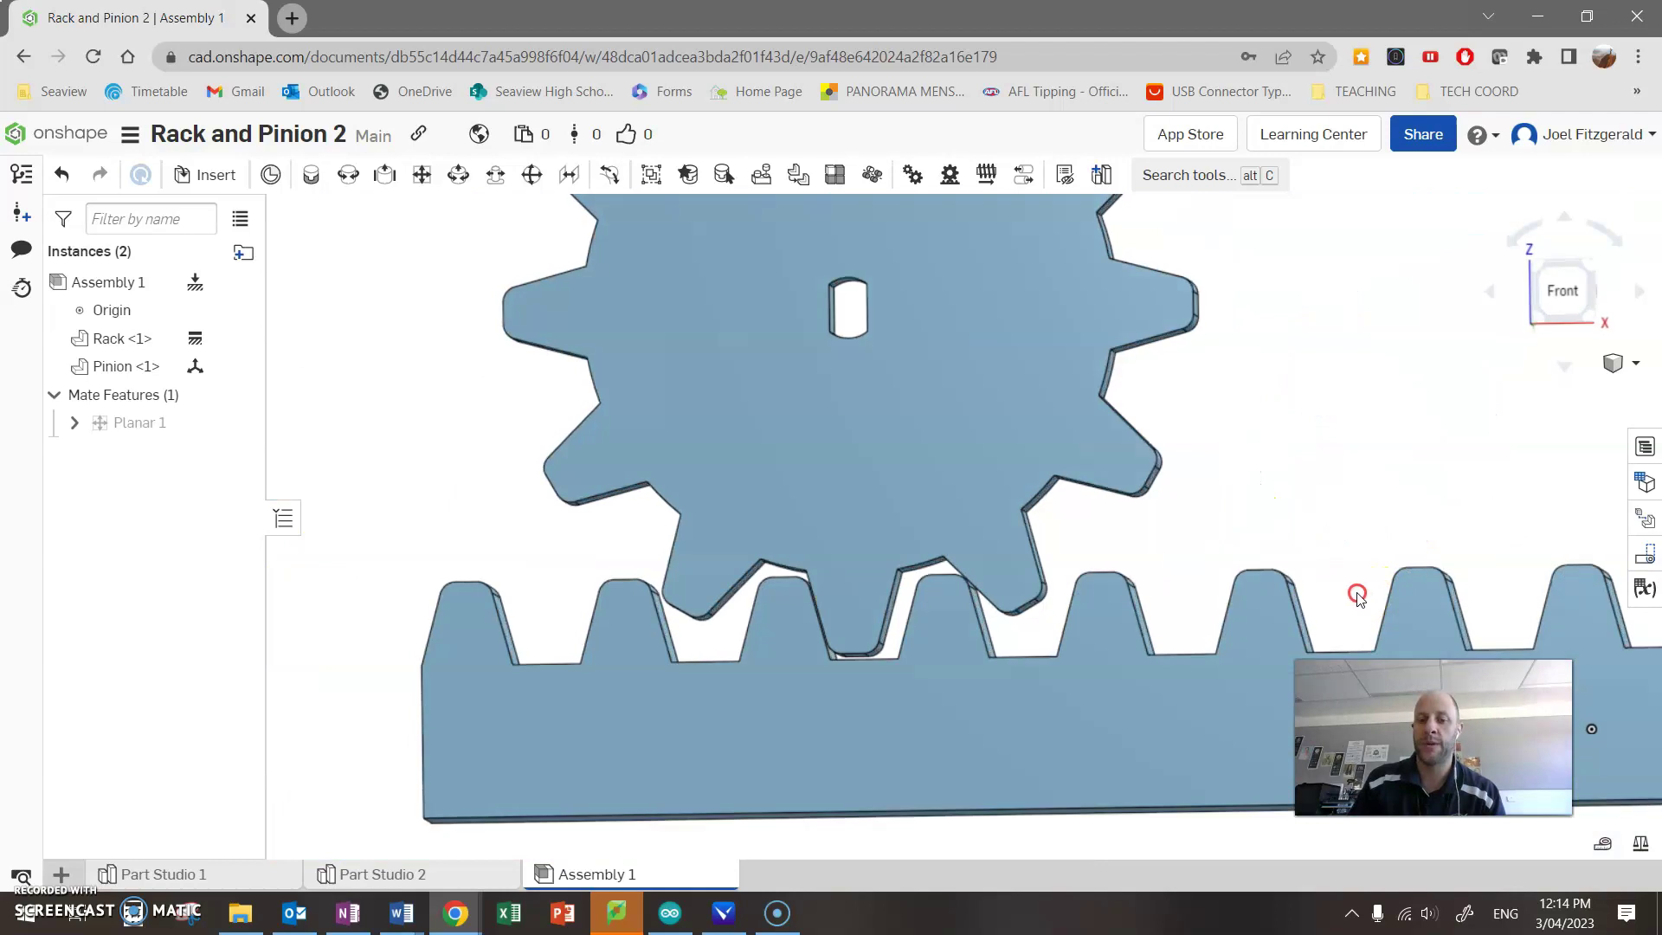
pyautogui.scroll(-1, 1378, 593)
pyautogui.scroll(2, 1378, 592)
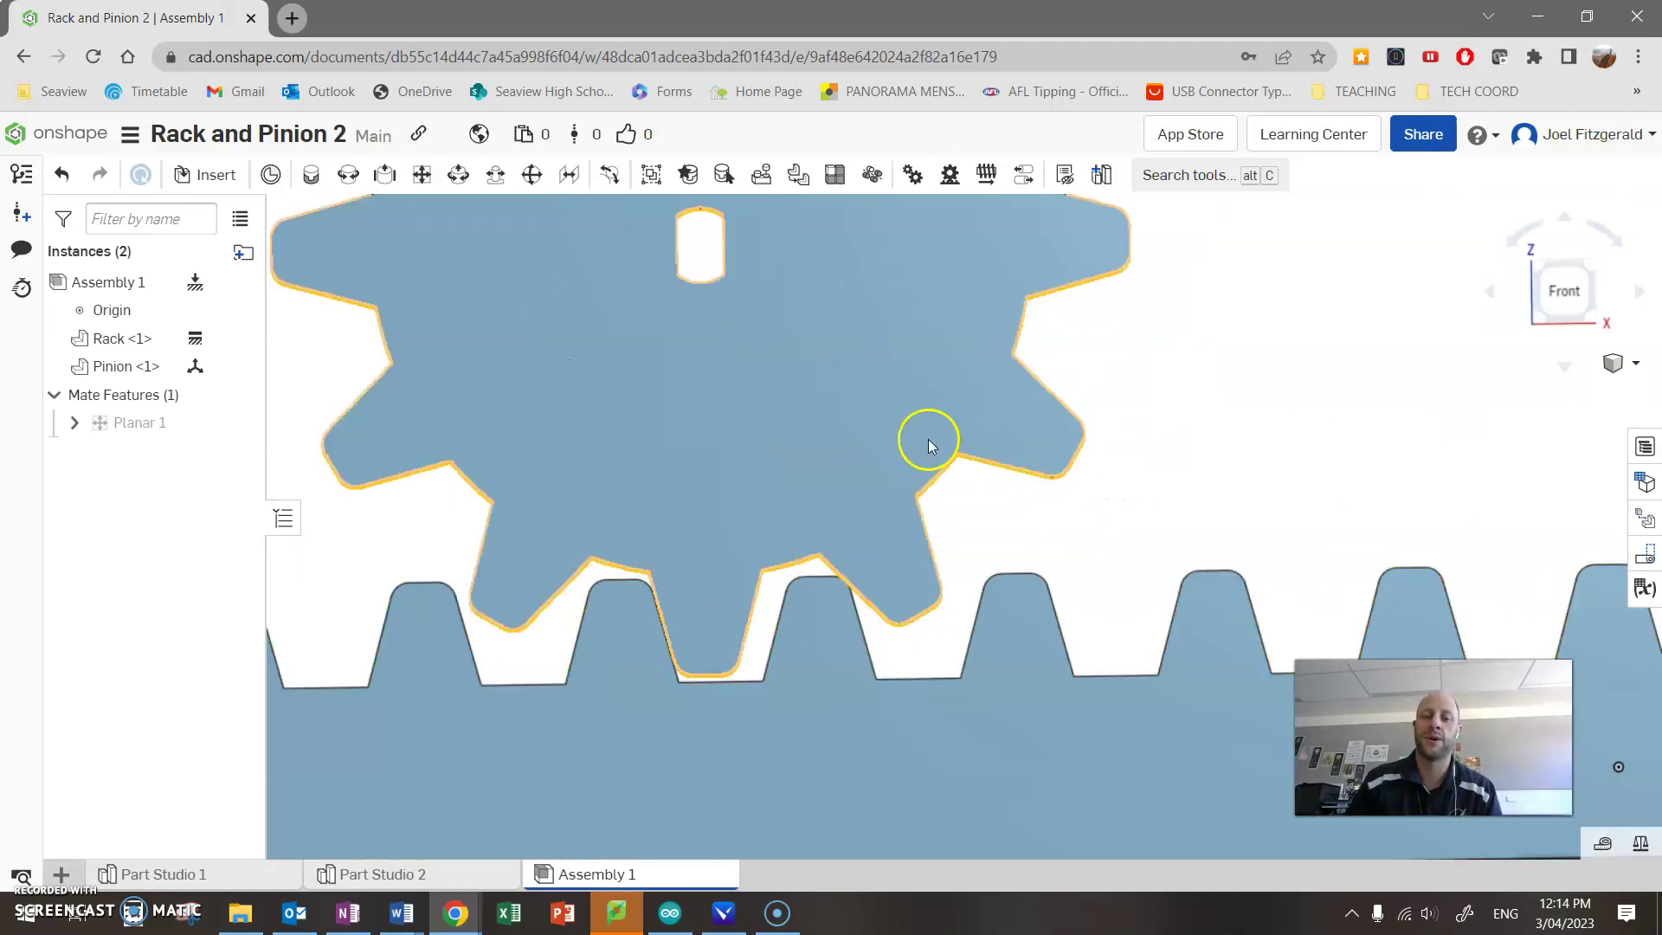
pyautogui.scroll(-2, 1082, 442)
pyautogui.moveTo(1212, 445); pyautogui.dragTo(1109, 482, button='right')
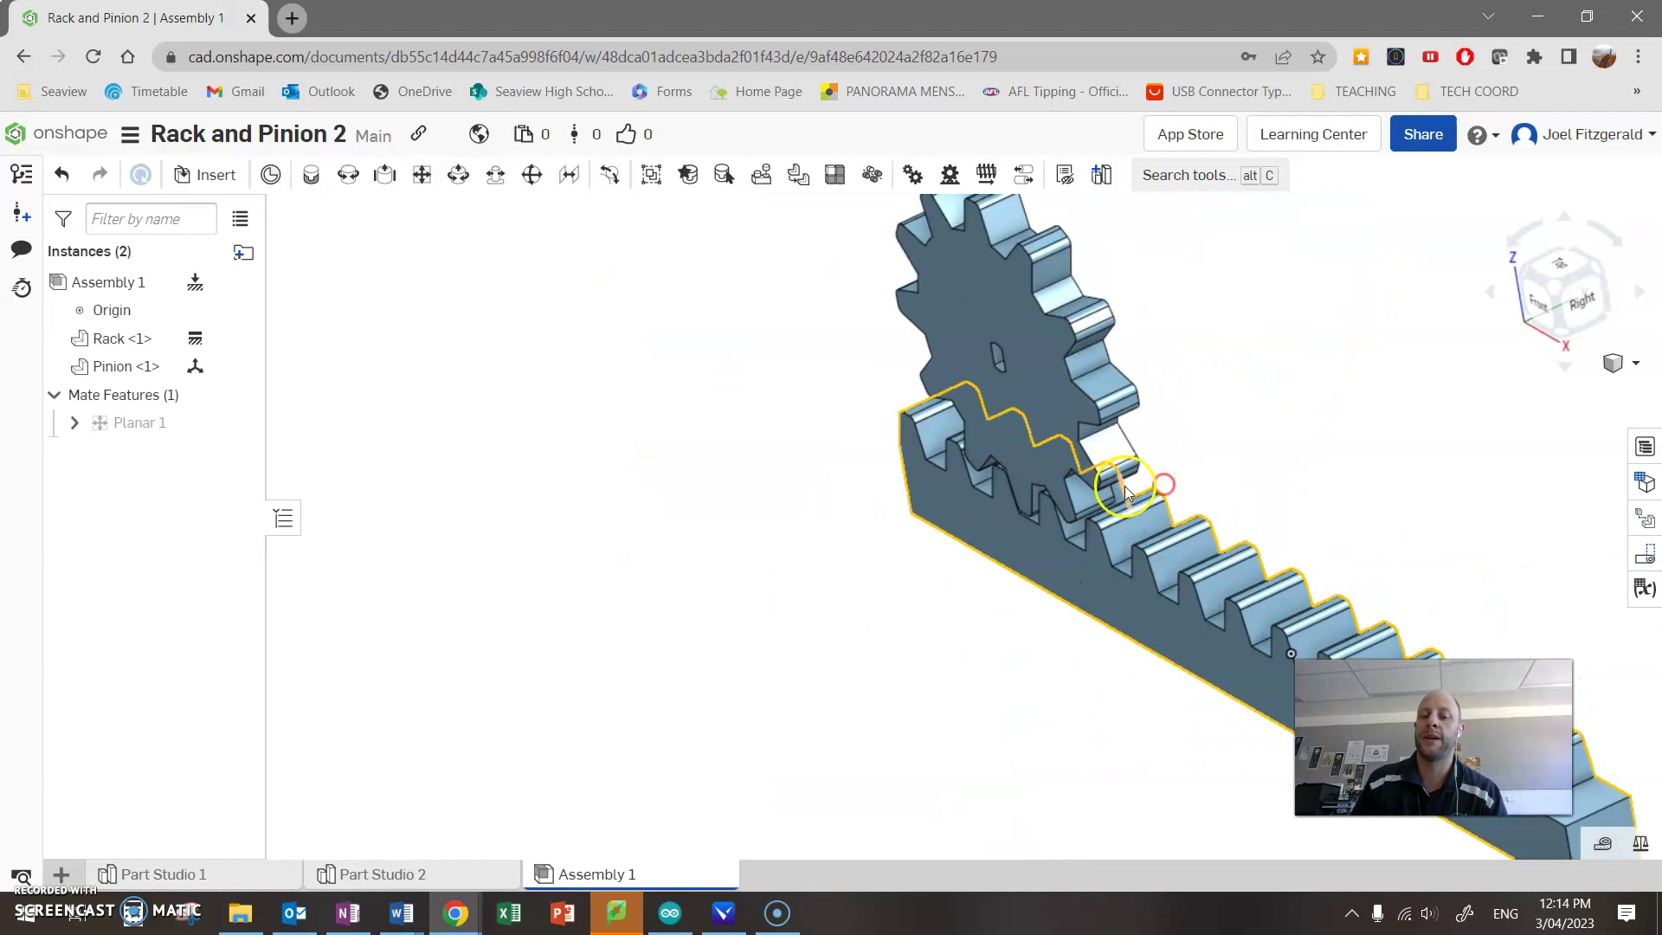
pyautogui.scroll(-2, 1368, 445)
pyautogui.scroll(4, 1376, 437)
pyautogui.moveTo(1384, 431); pyautogui.dragTo(1209, 419, button='right')
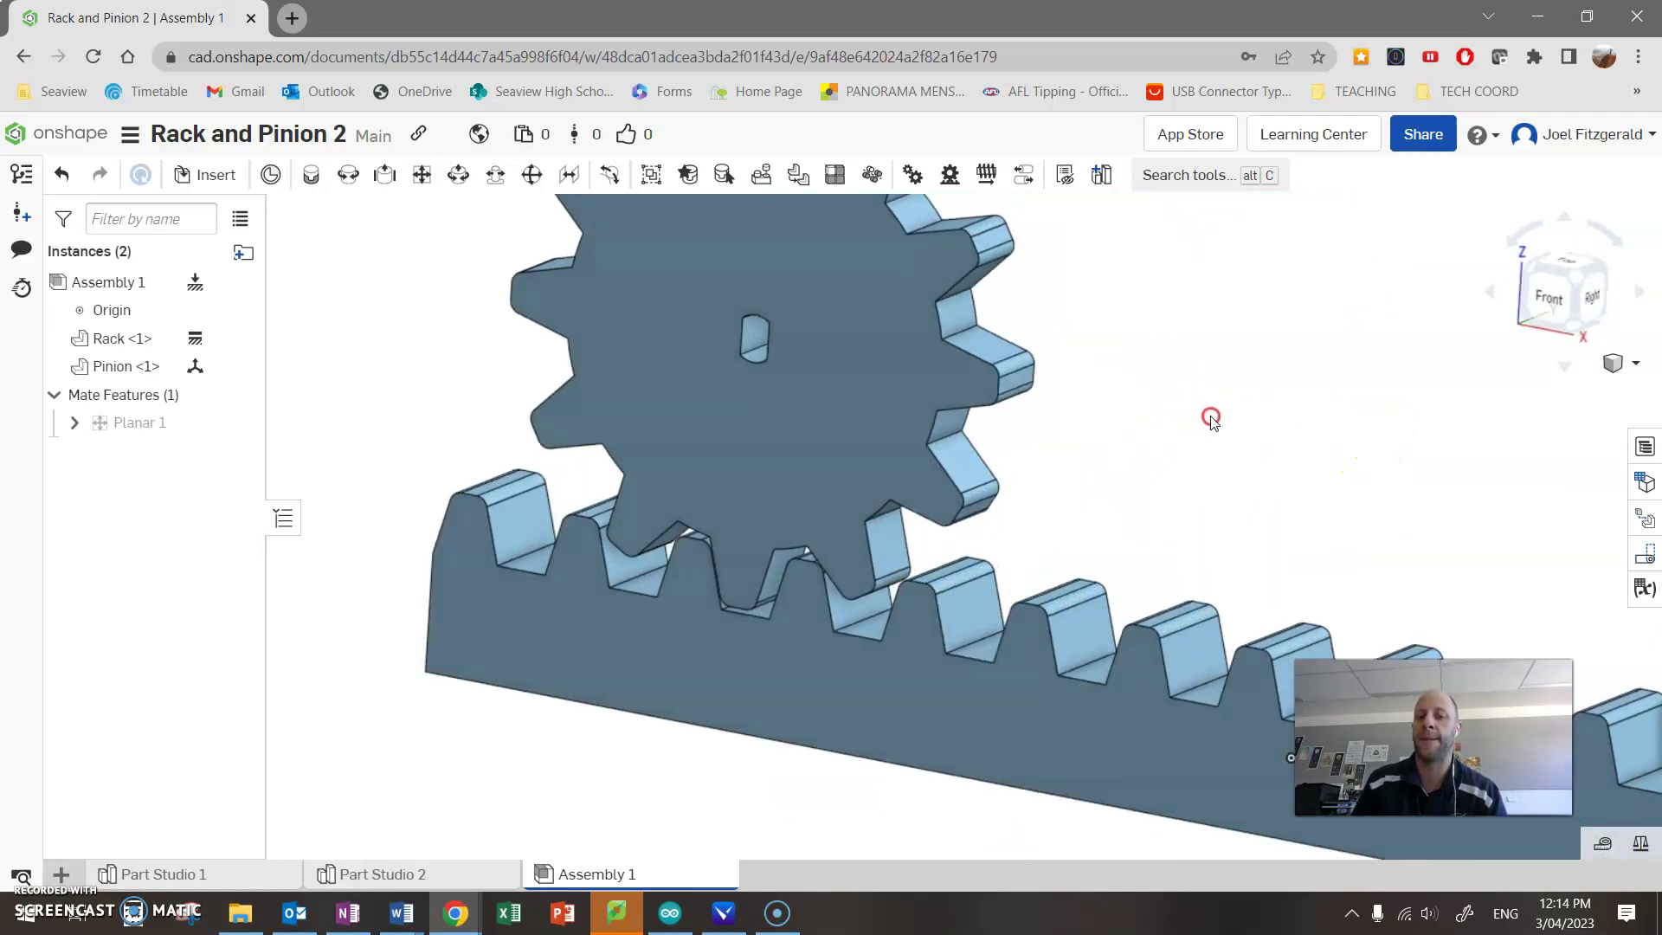
pyautogui.scroll(-5, 1298, 530)
pyautogui.scroll(2, 1441, 521)
pyautogui.scroll(2, 1442, 522)
pyautogui.moveTo(1311, 510)
pyautogui.mouseDown(button='right')
pyautogui.moveTo(1332, 552)
pyautogui.moveTo(1313, 542)
pyautogui.mouseUp(button='right')
pyautogui.scroll(4, 1164, 490)
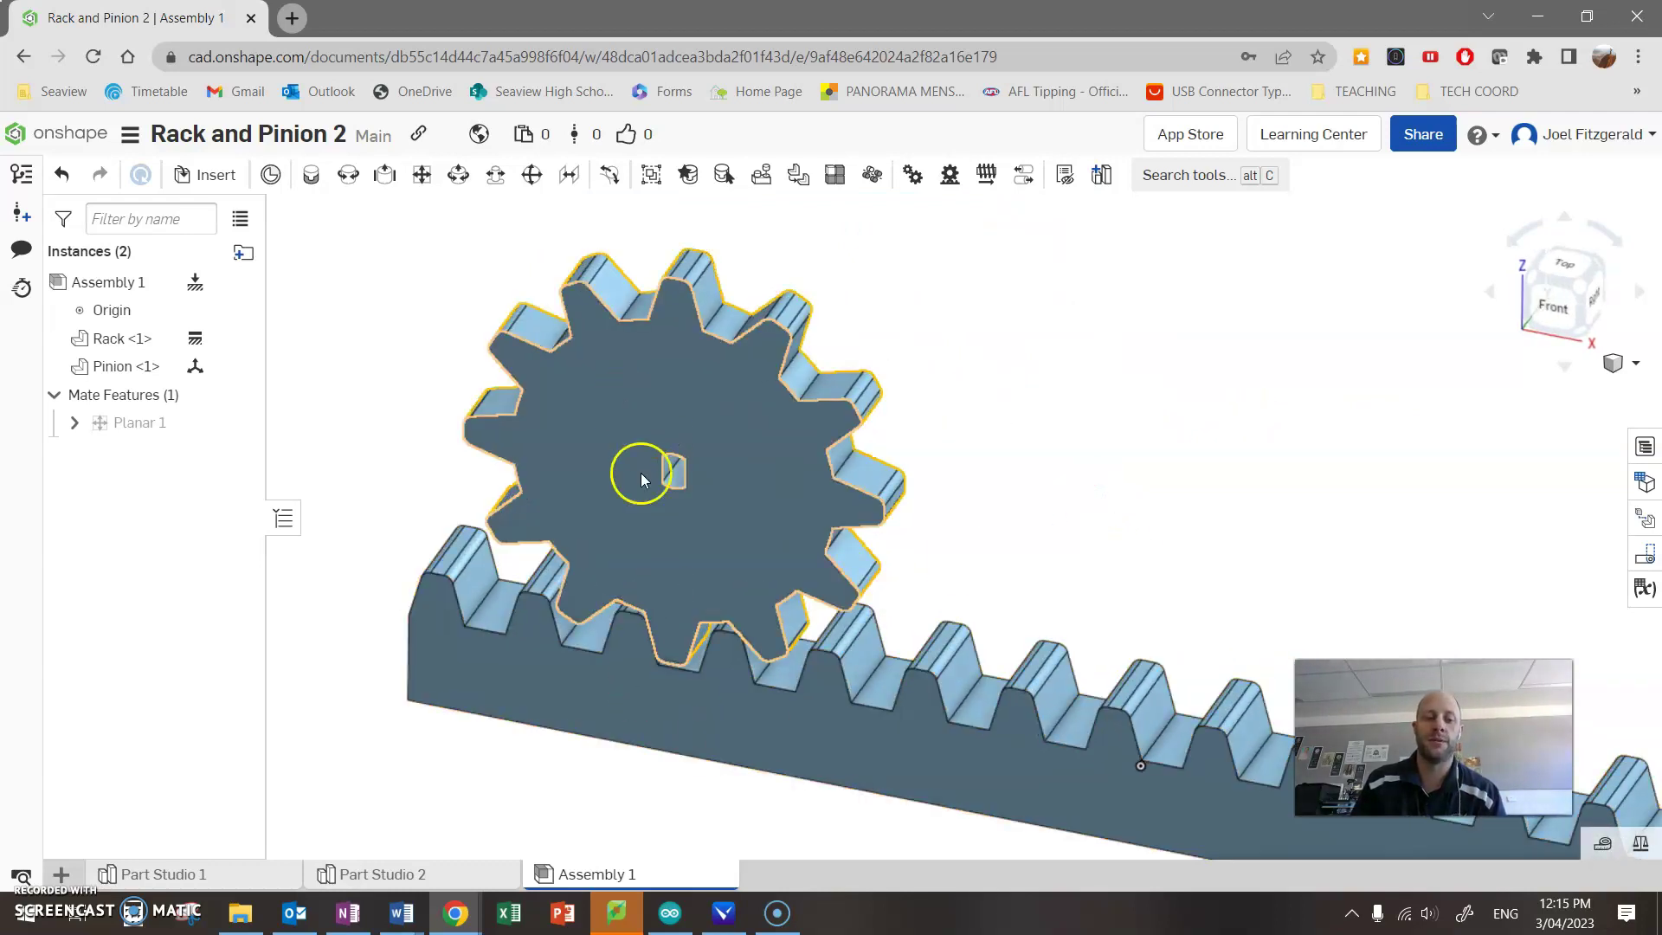
pyautogui.rightClick(98, 339)
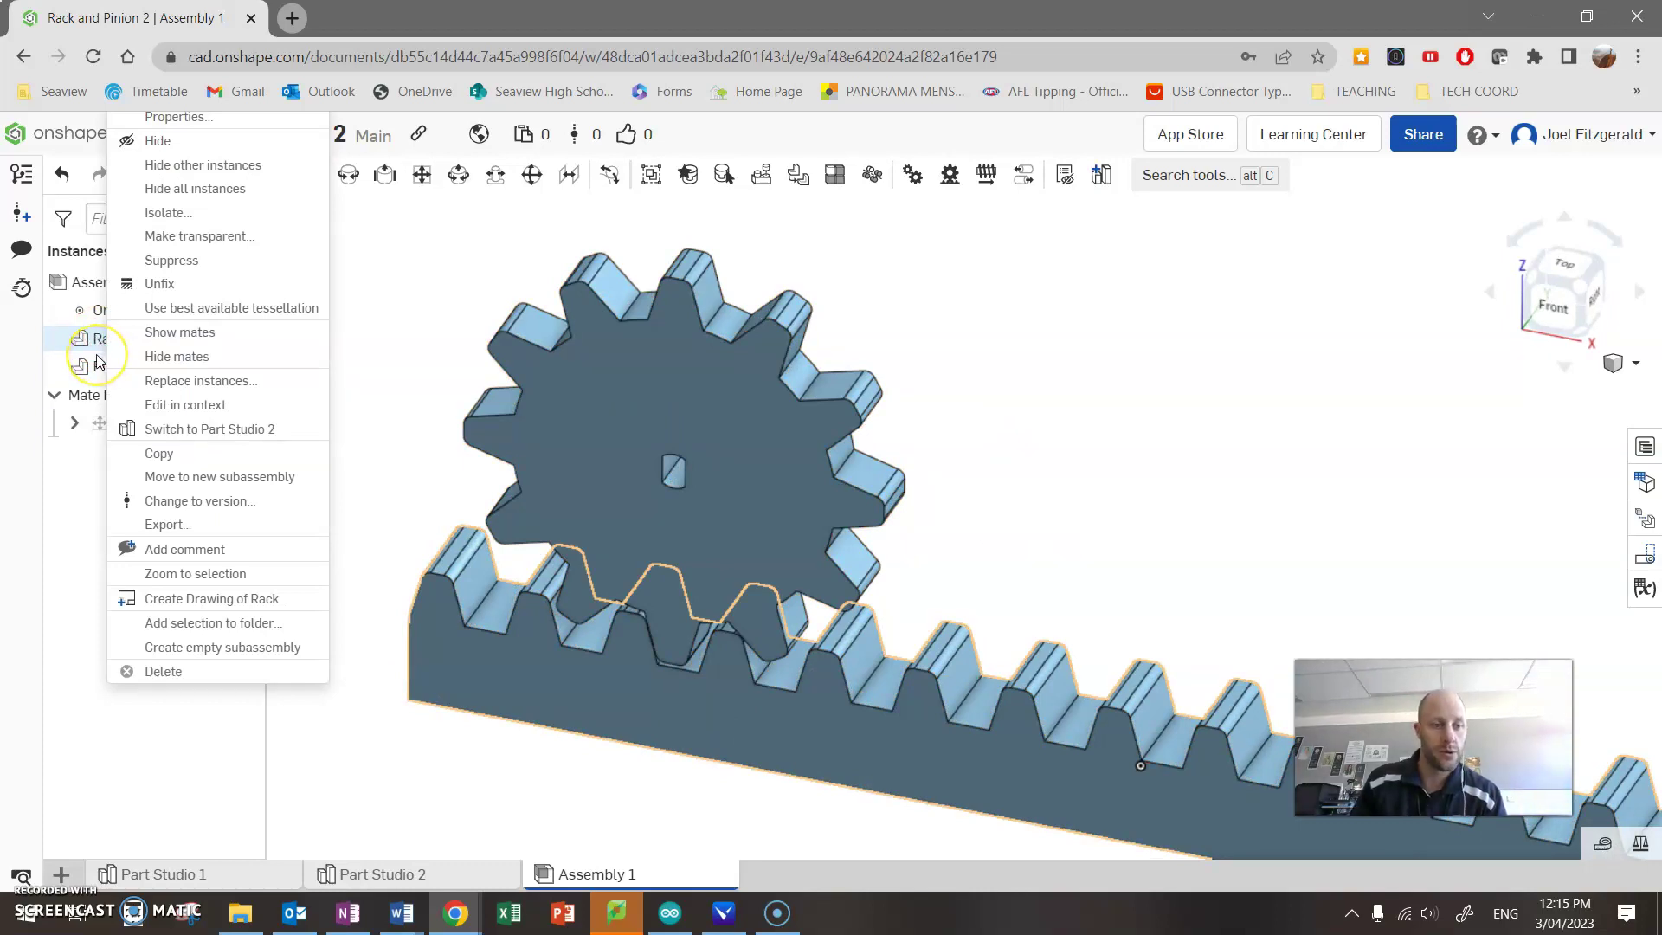
pyautogui.click(1223, 487)
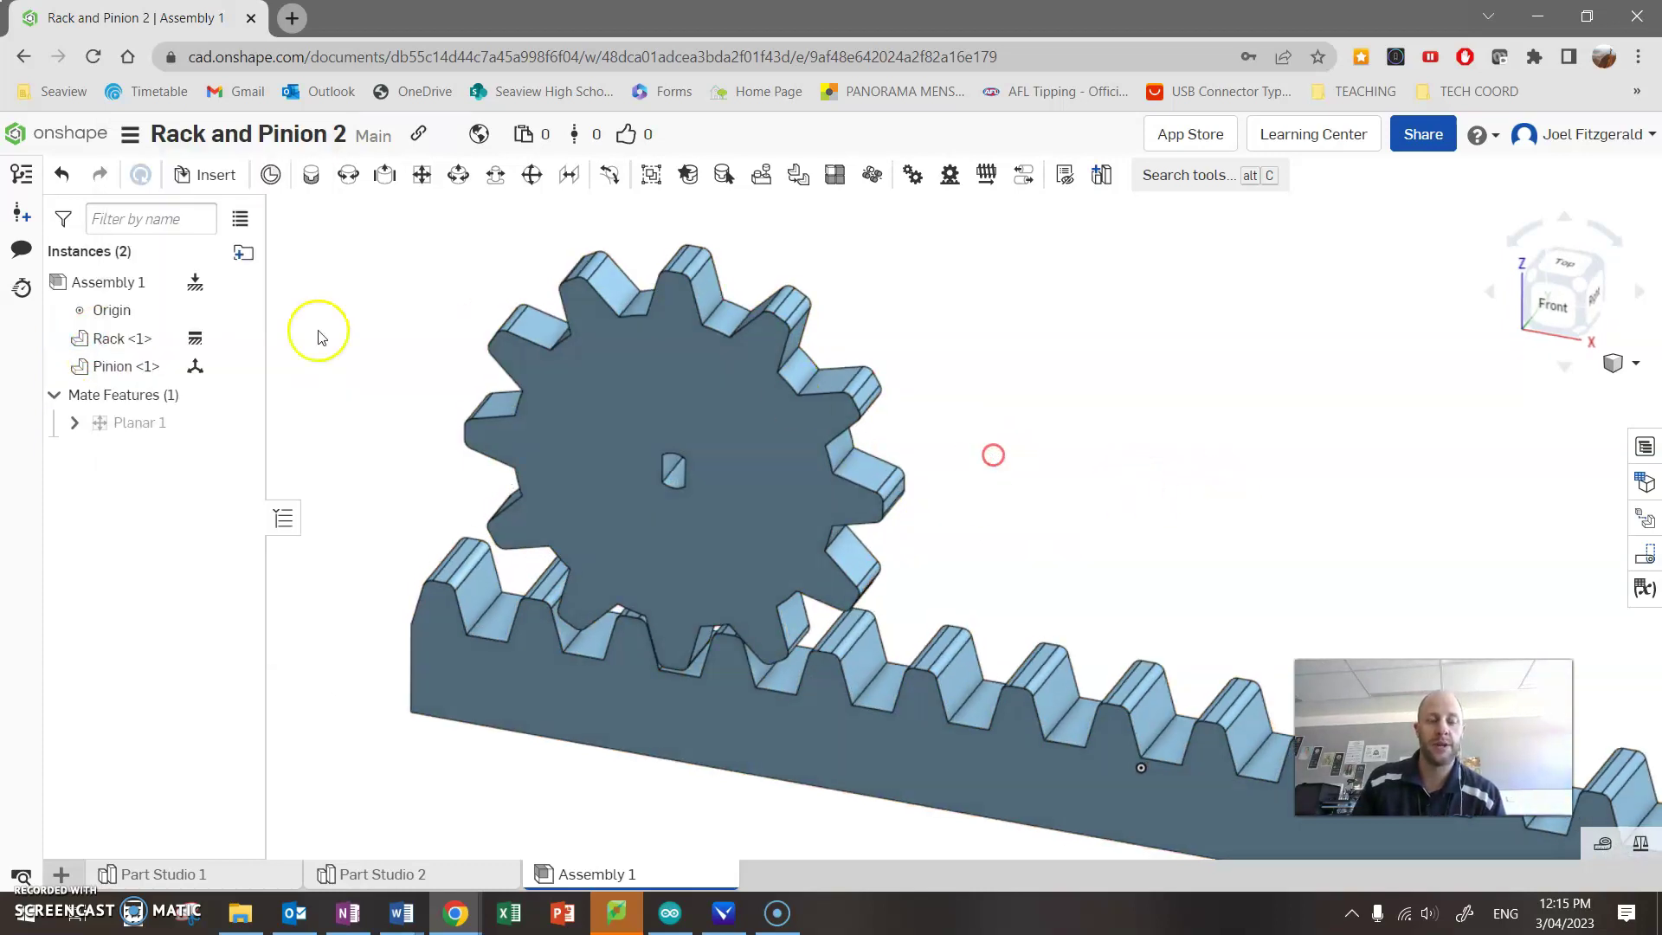
pyautogui.click(113, 364)
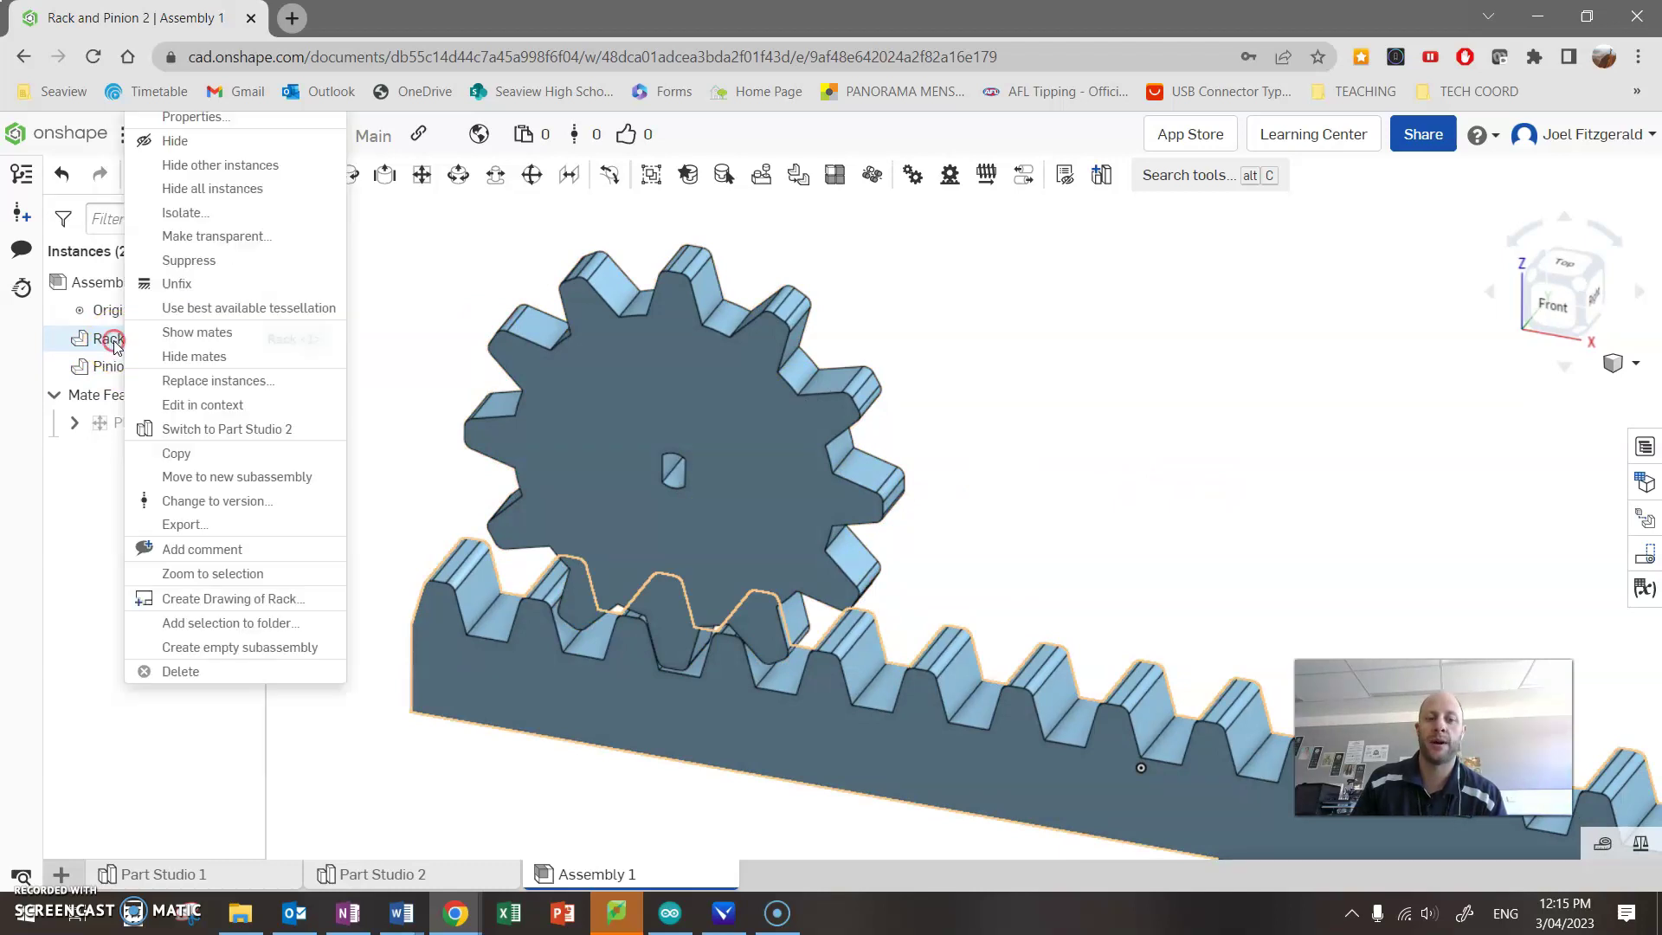
pyautogui.click(1024, 502)
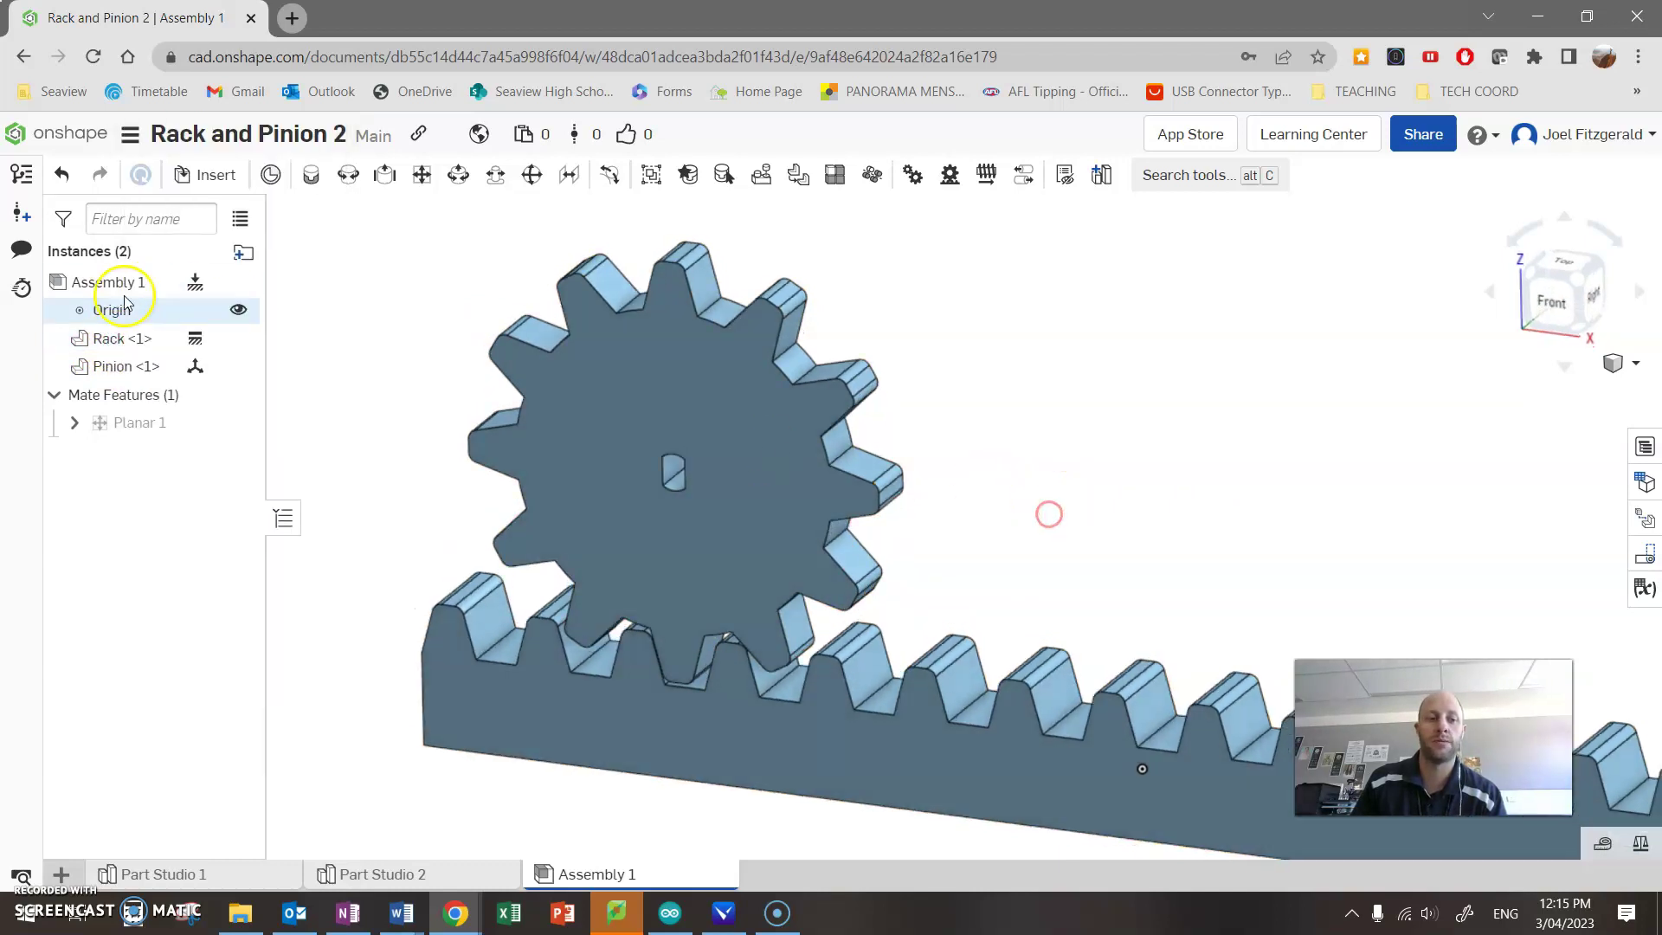
# Step: Export the Rack instance from Assembly 1 in binary STL format, with millimetre units and Fine resolution, as a download
pyautogui.rightClick(103, 339)
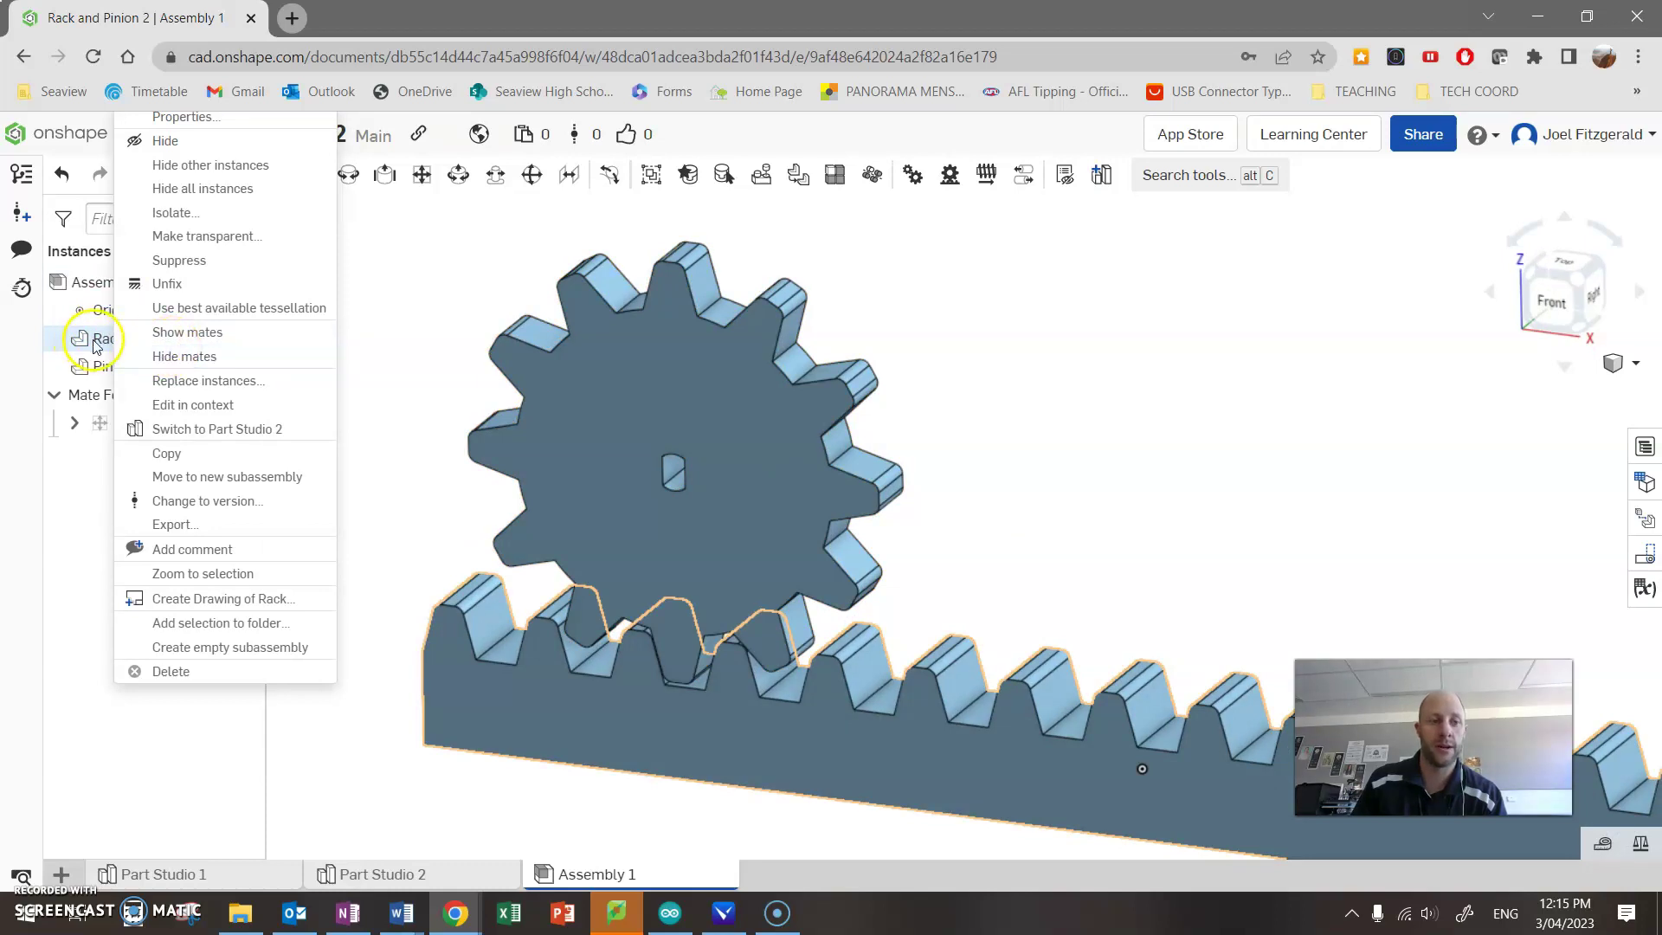
pyautogui.click(247, 525)
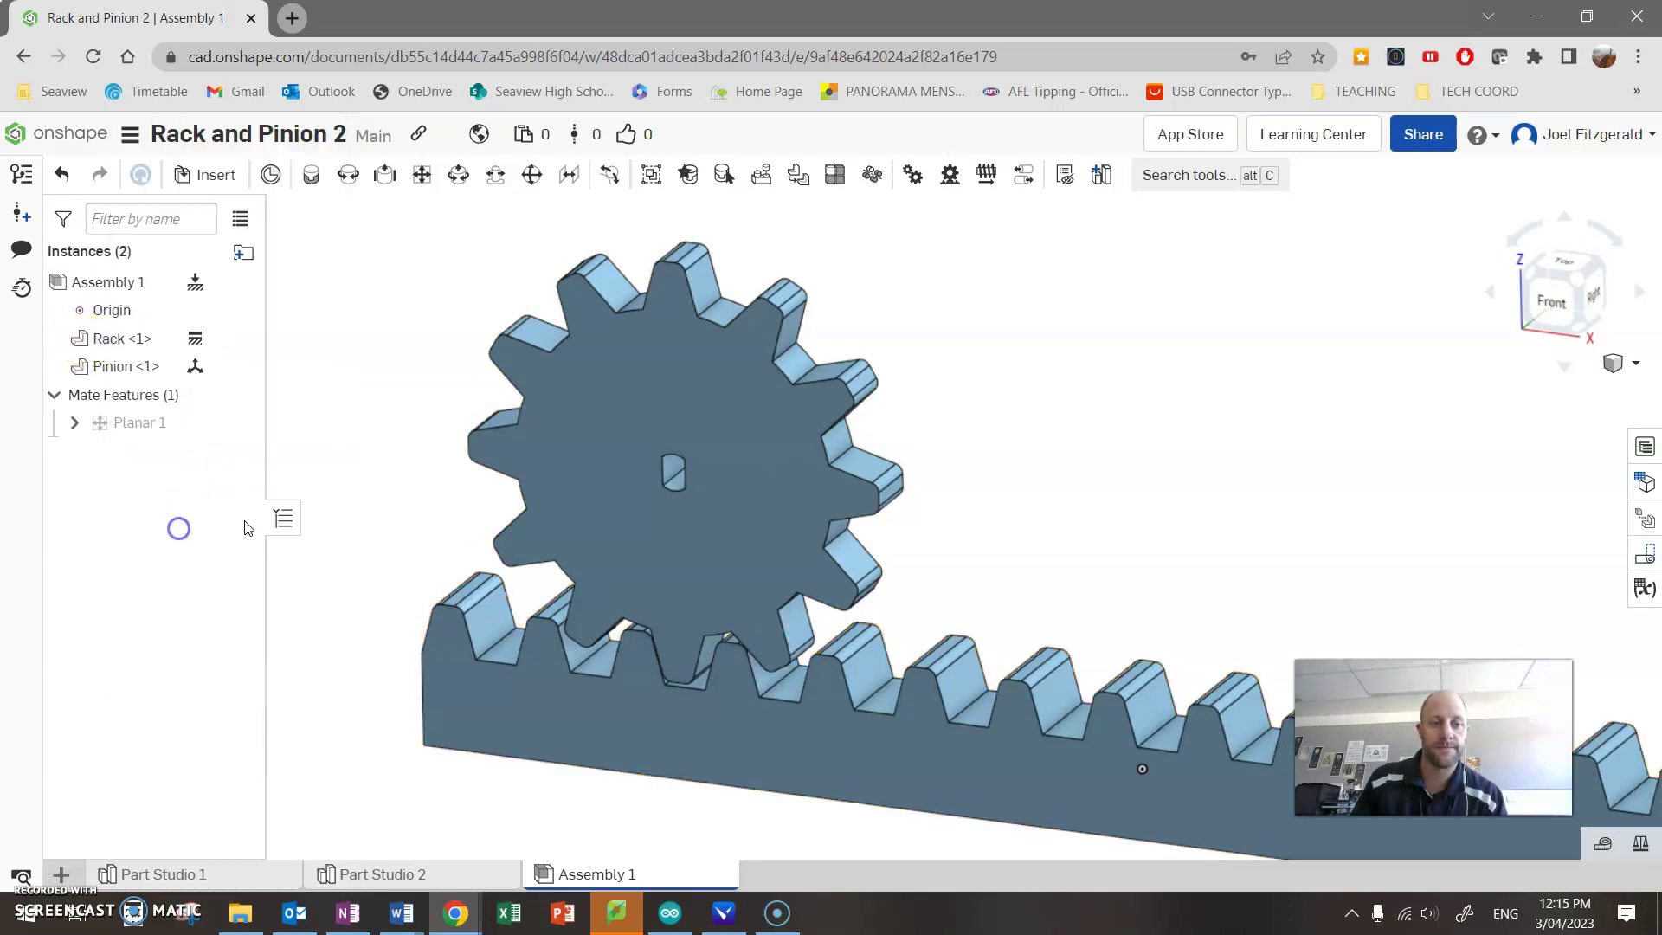
pyautogui.moveTo(788, 170); pyautogui.dragTo(511, 148)
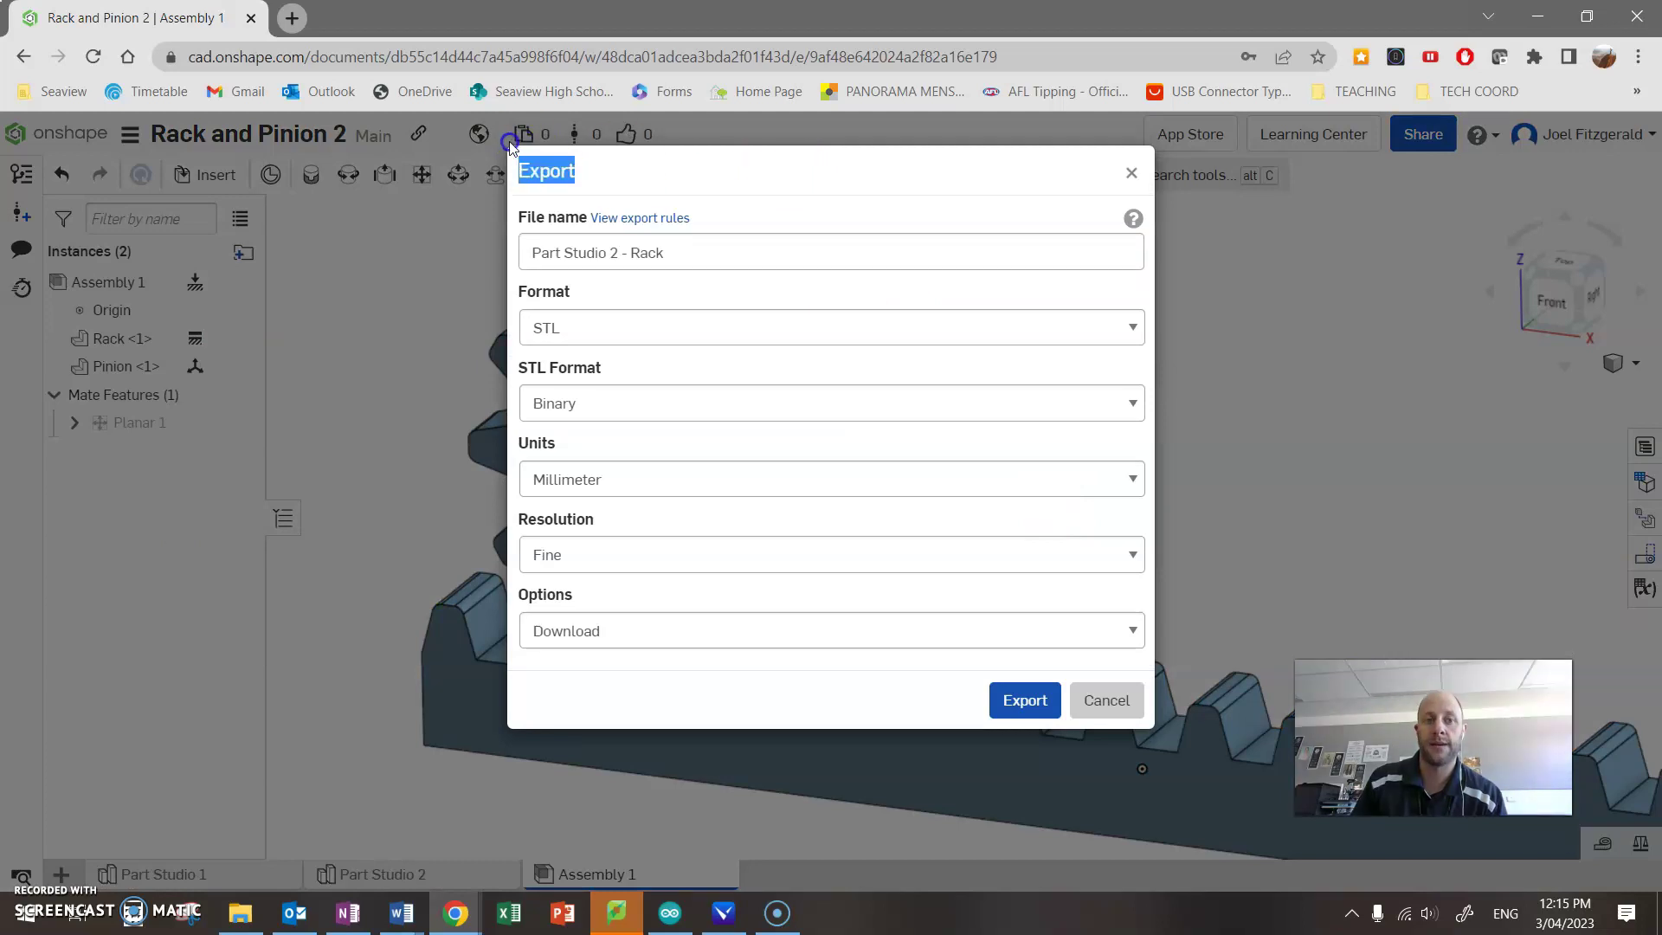
pyautogui.click(654, 176)
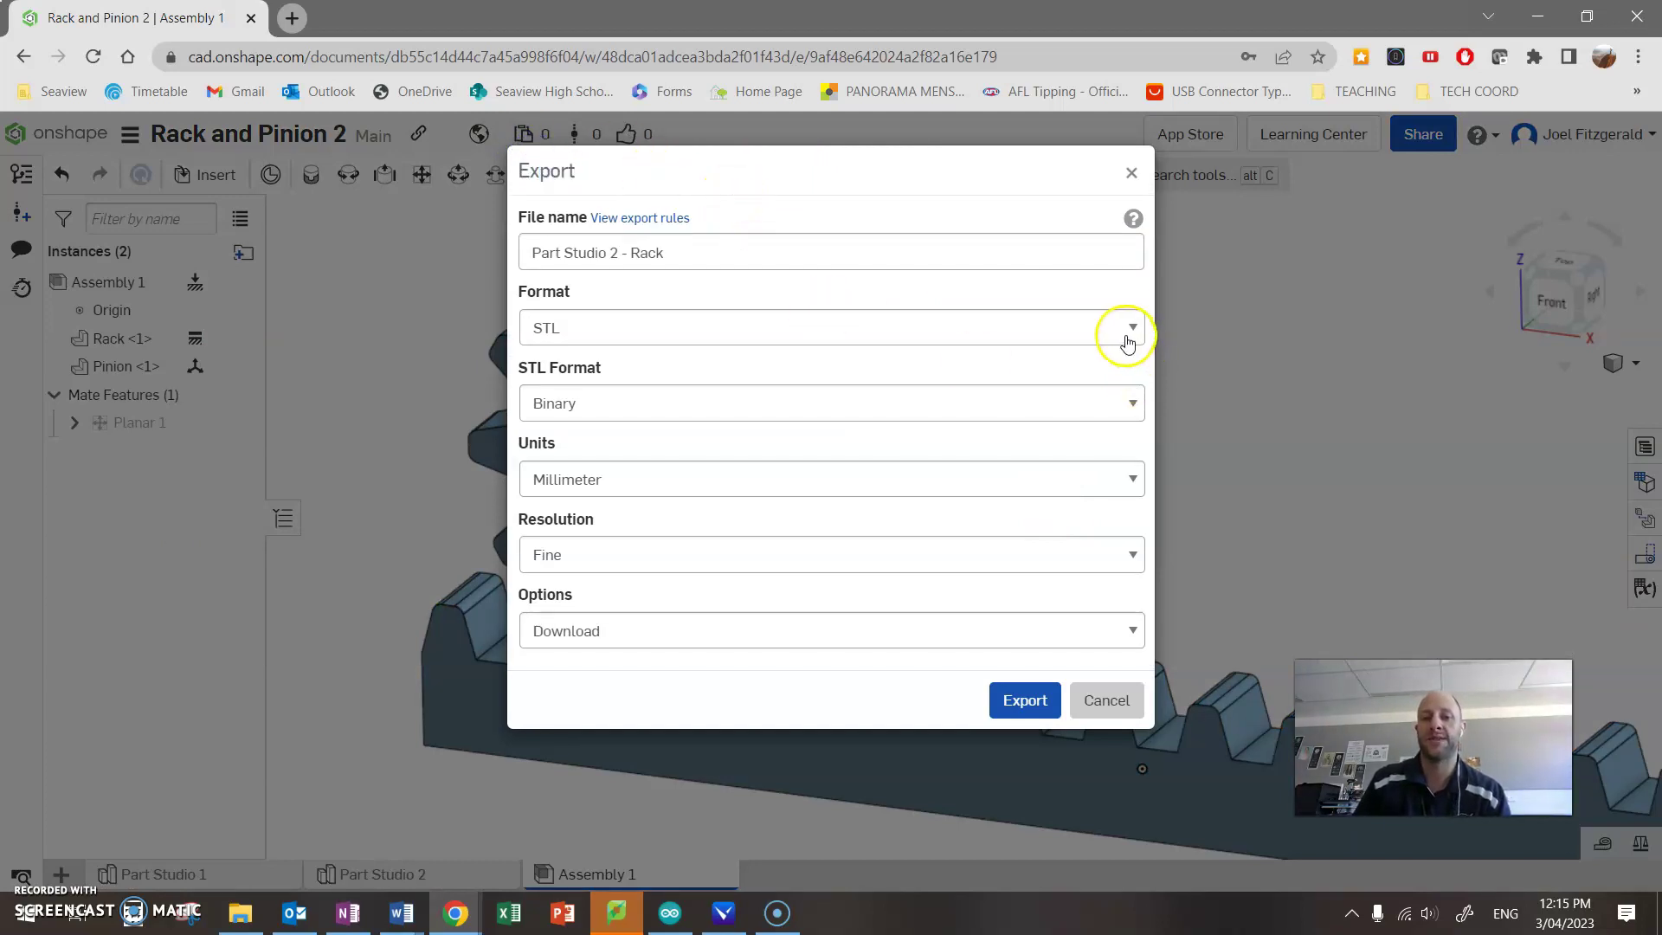
pyautogui.click(593, 331)
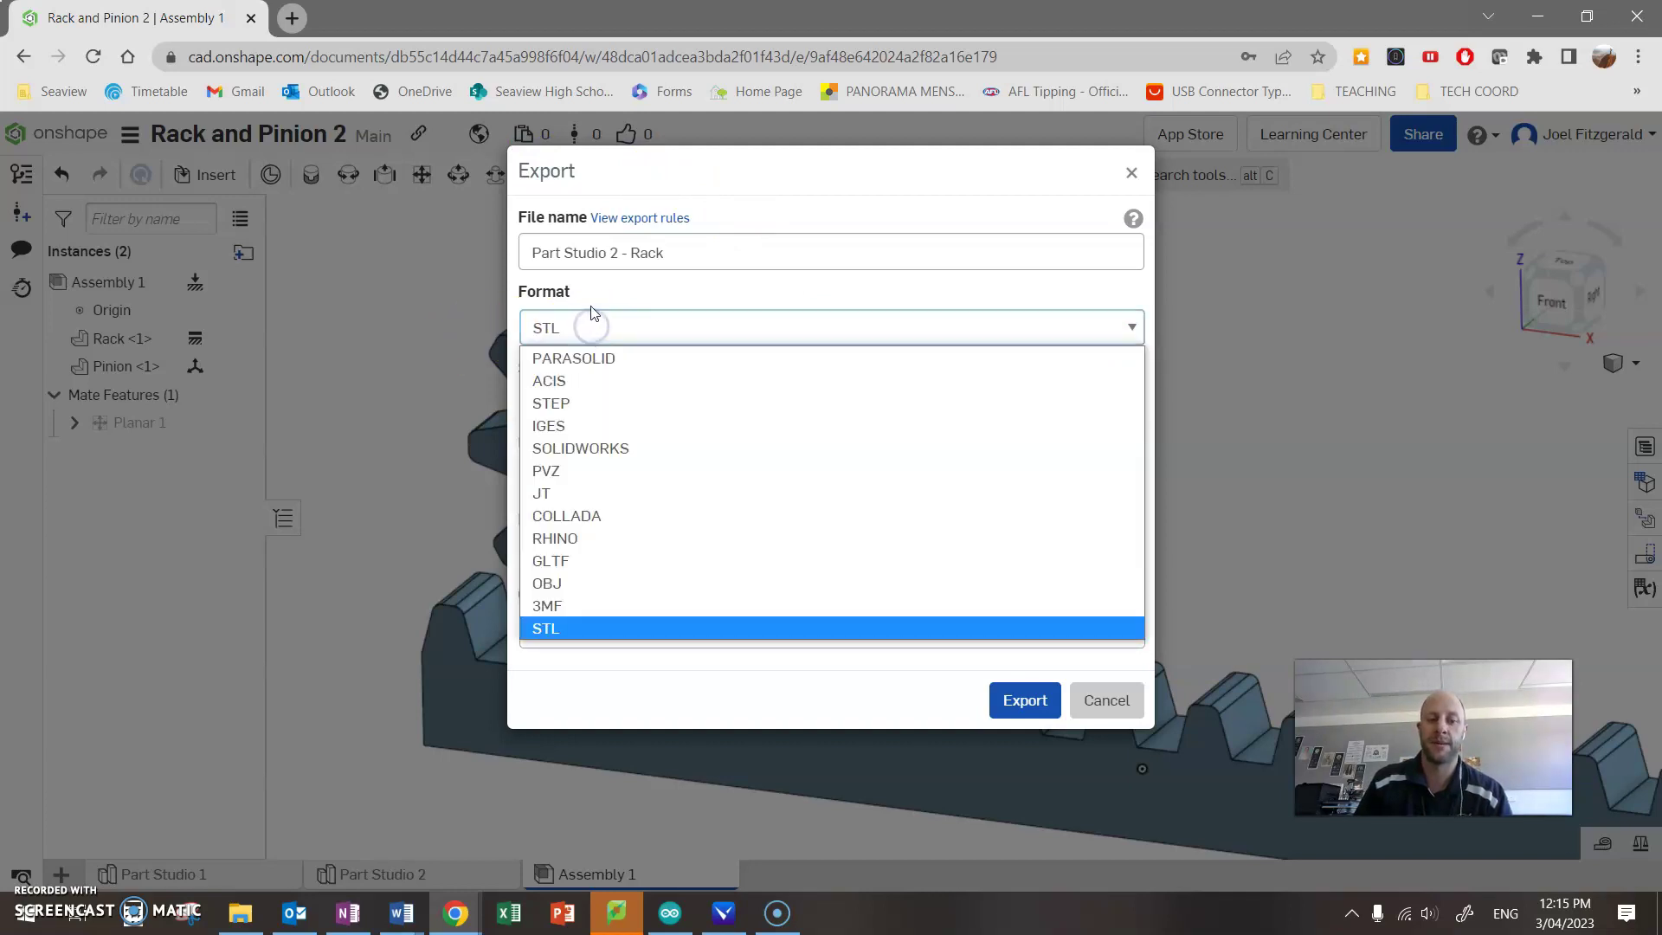
pyautogui.click(546, 632)
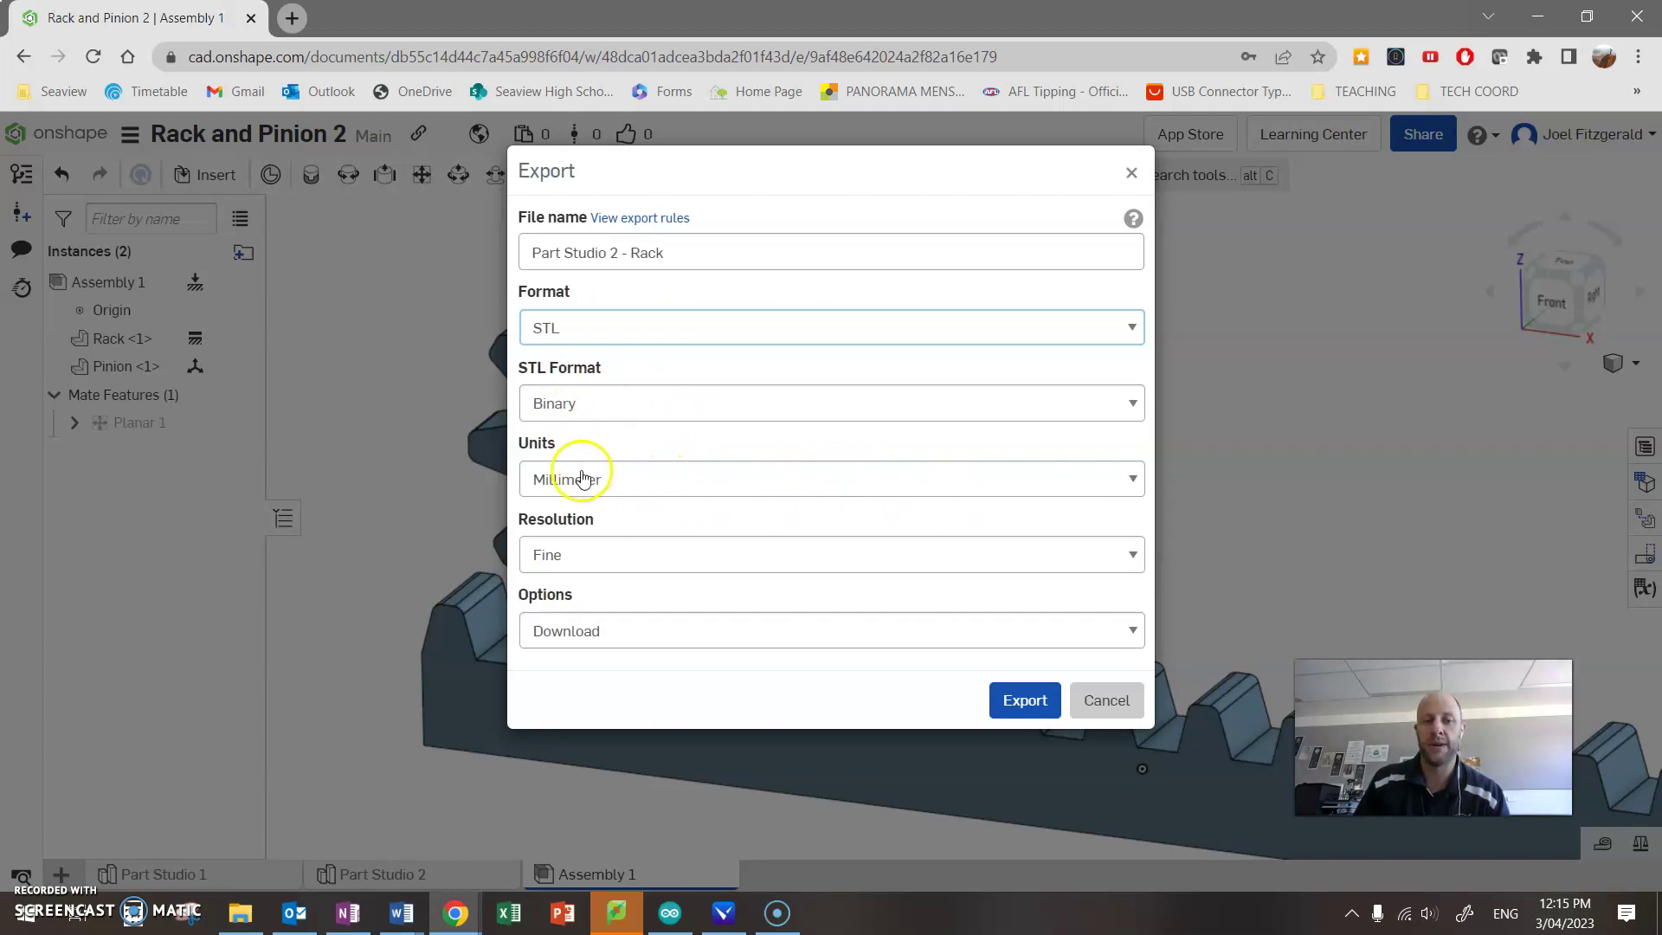
pyautogui.click(585, 567)
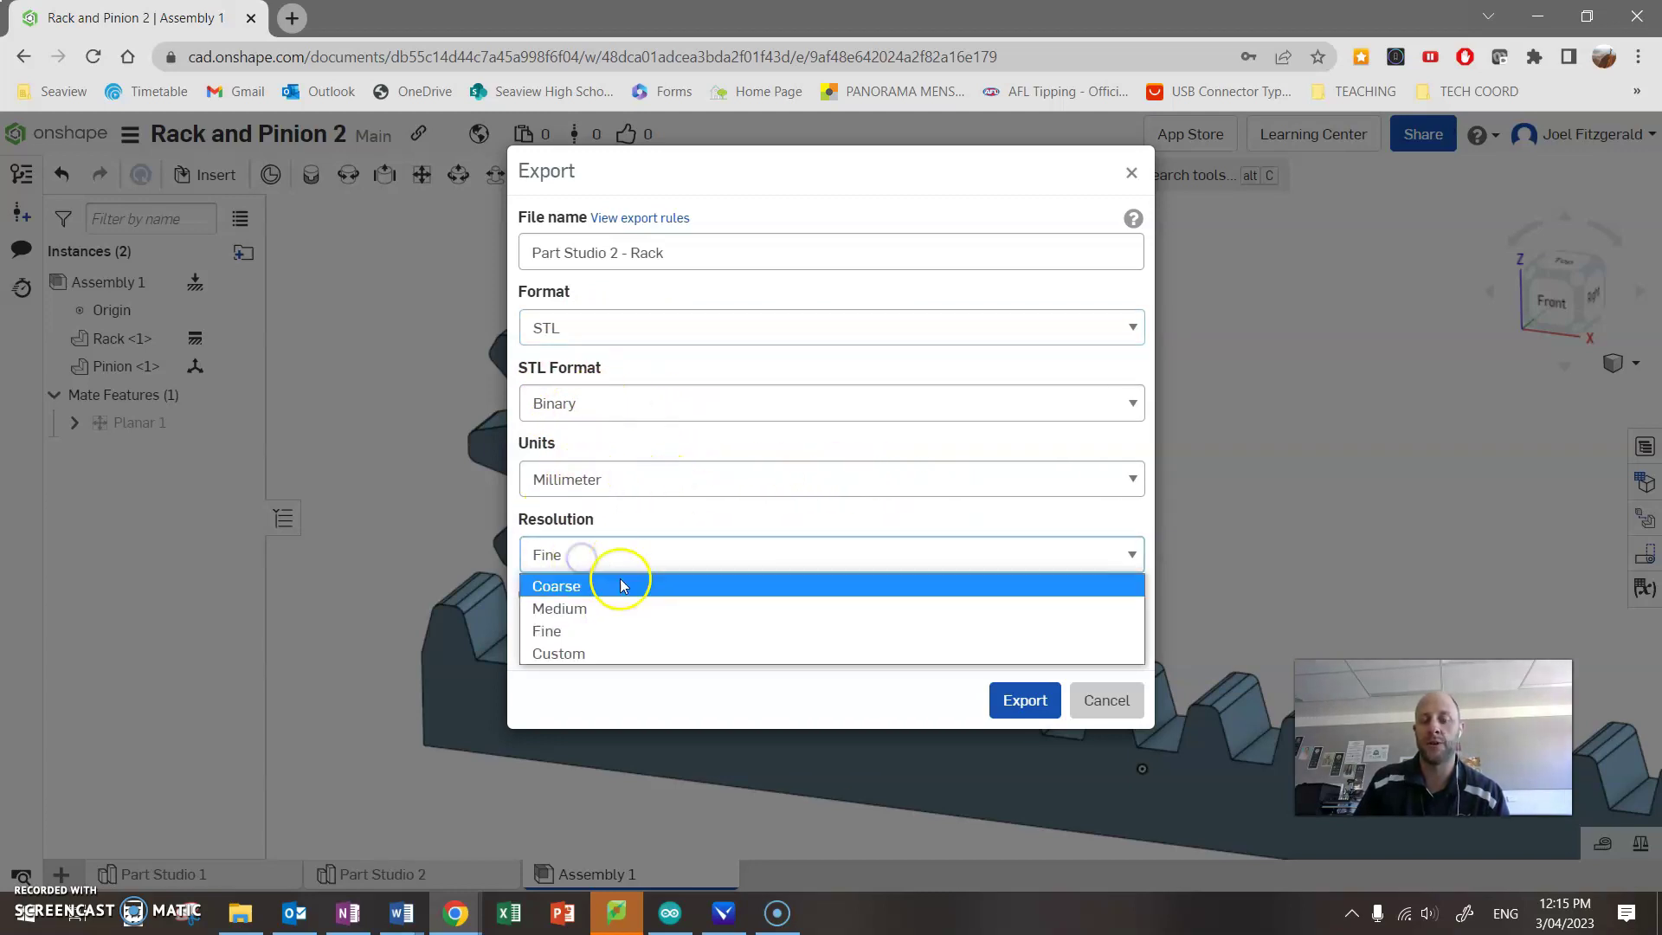
pyautogui.click(559, 638)
pyautogui.click(1026, 705)
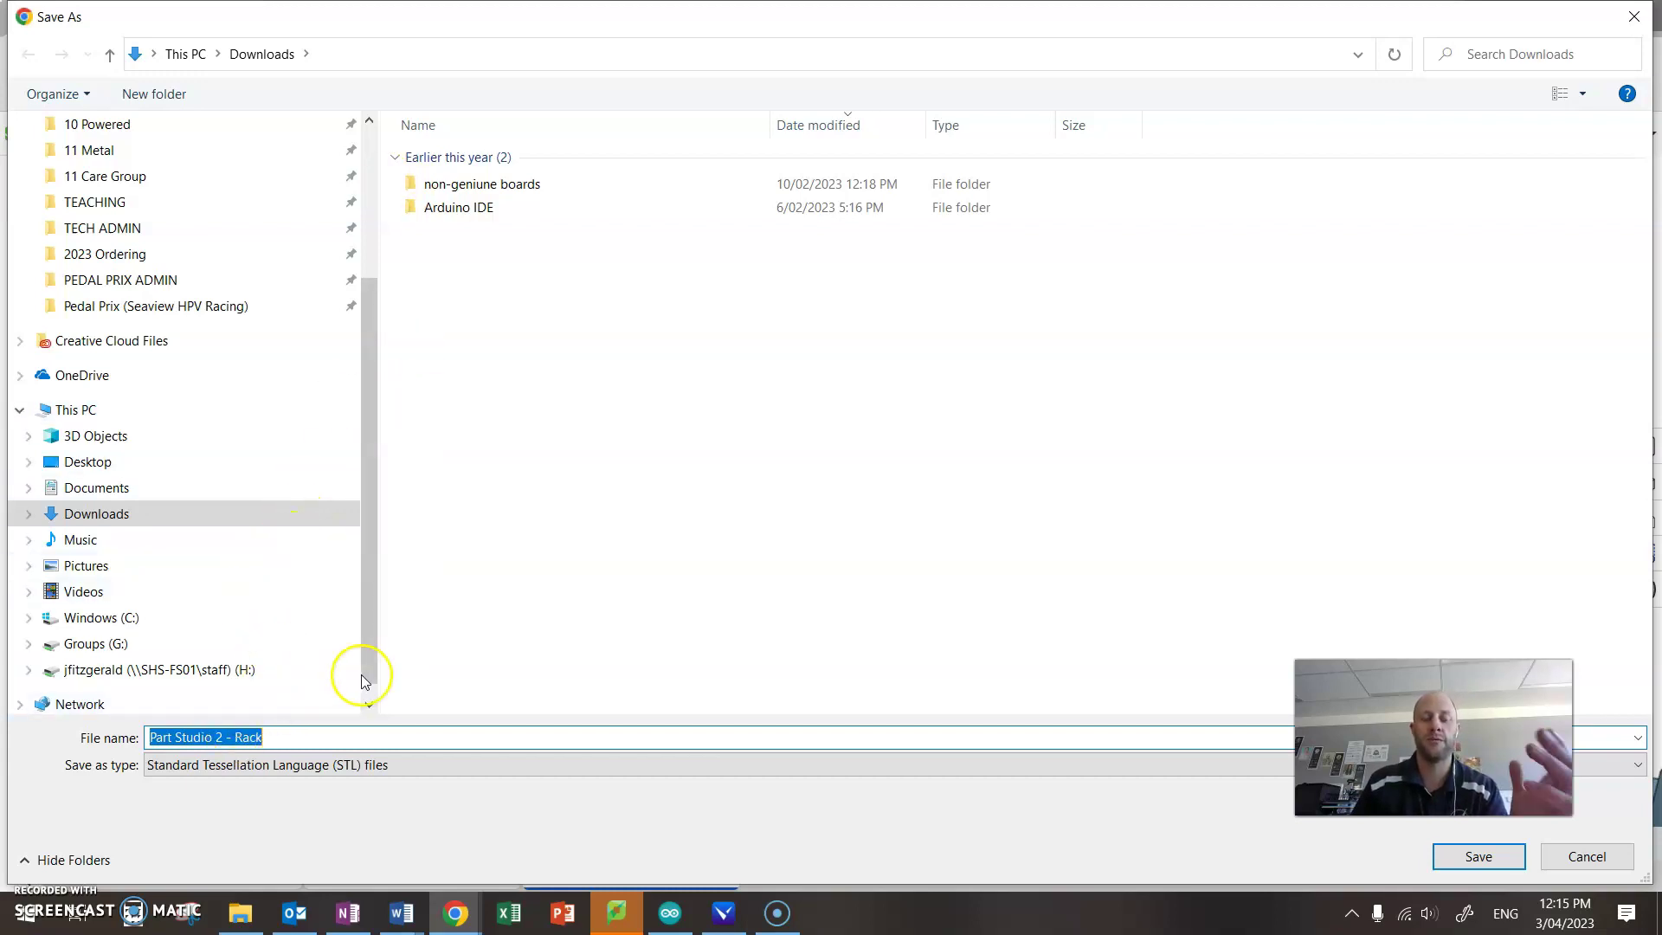
# Step: Create a folder named 3D Print in Downloads and save the rack's STL file in it as Part Studio 2 - Rack
pyautogui.scroll(2, 23, 218)
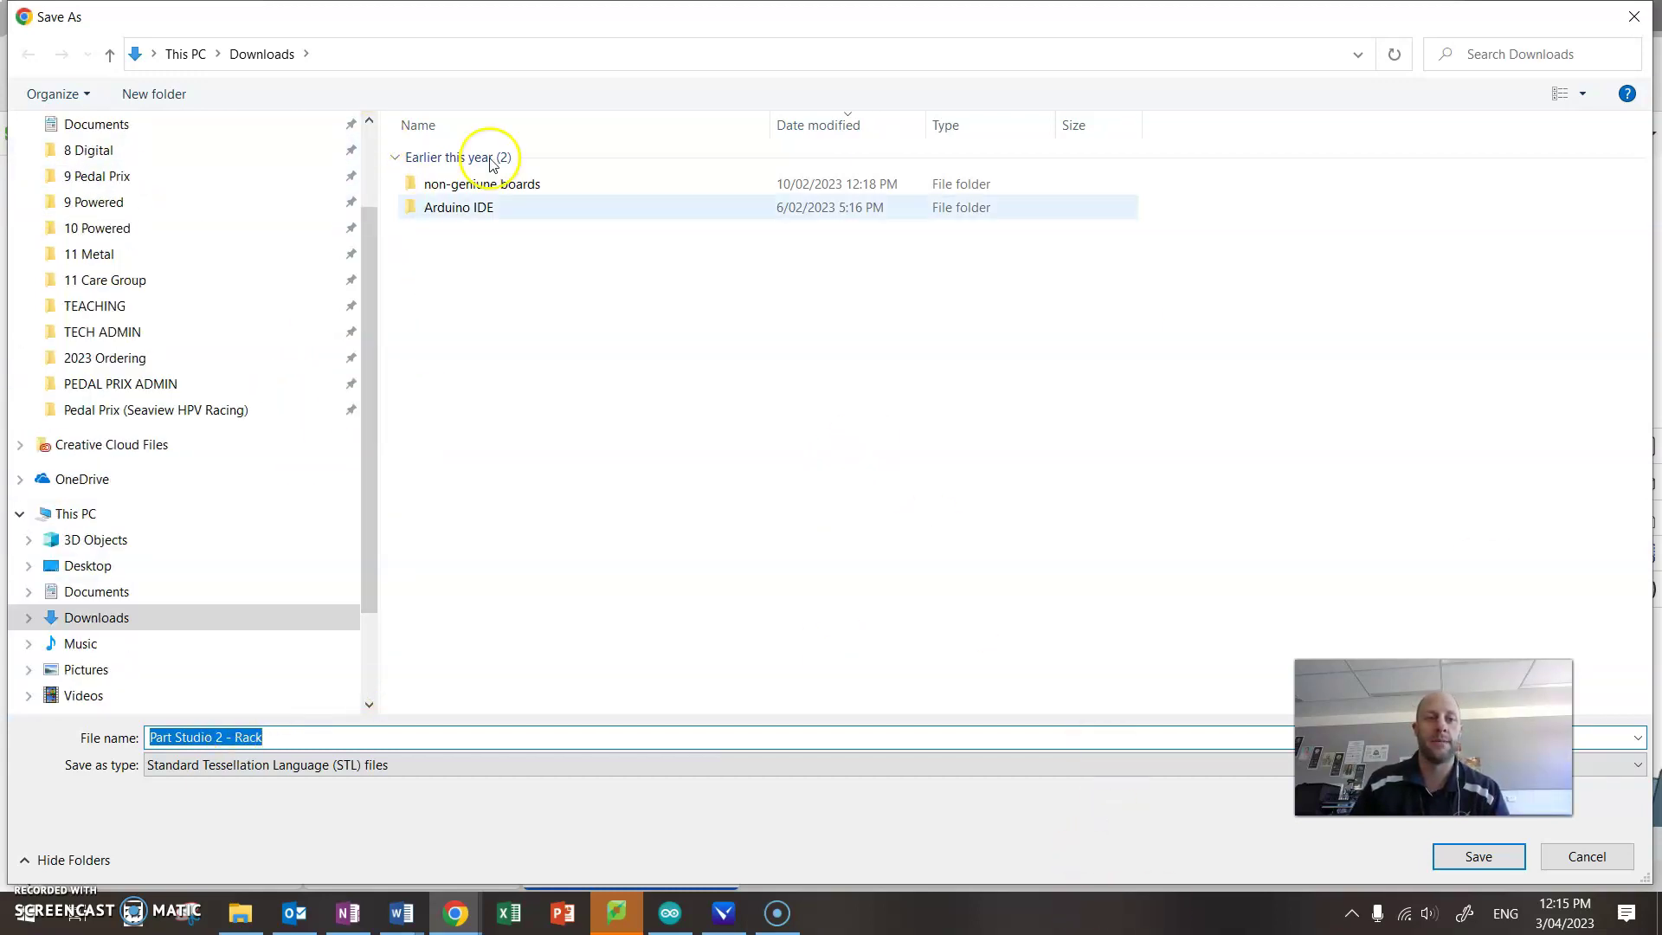
pyautogui.click(153, 93)
pyautogui.write('3')
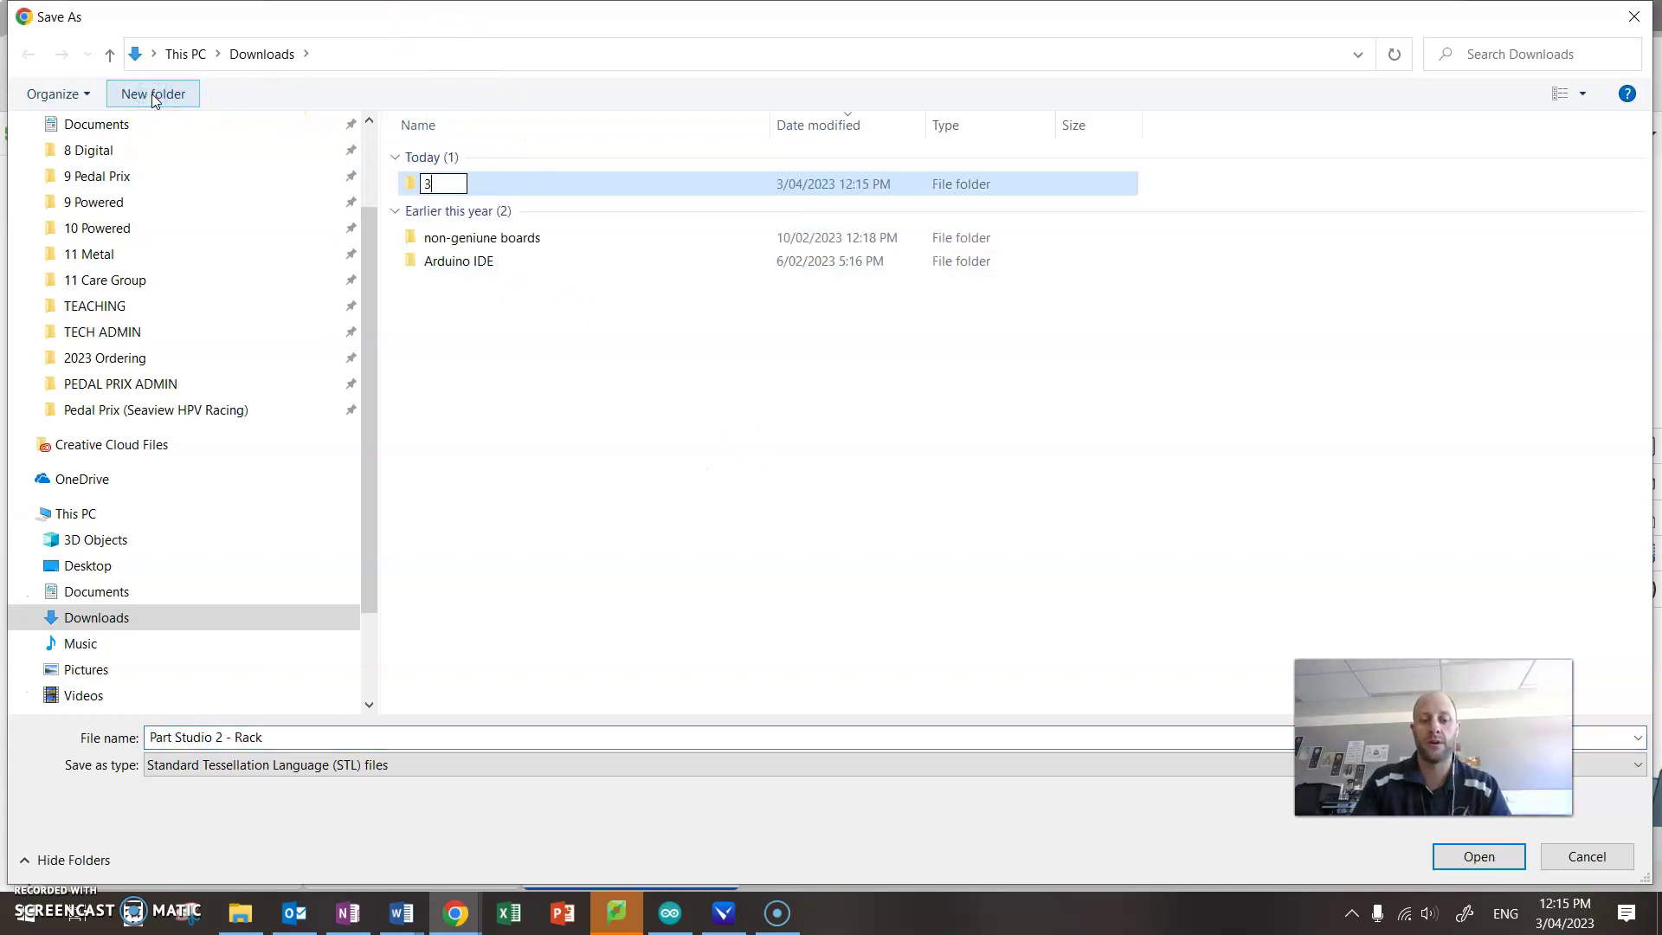
pyautogui.write('D Print')
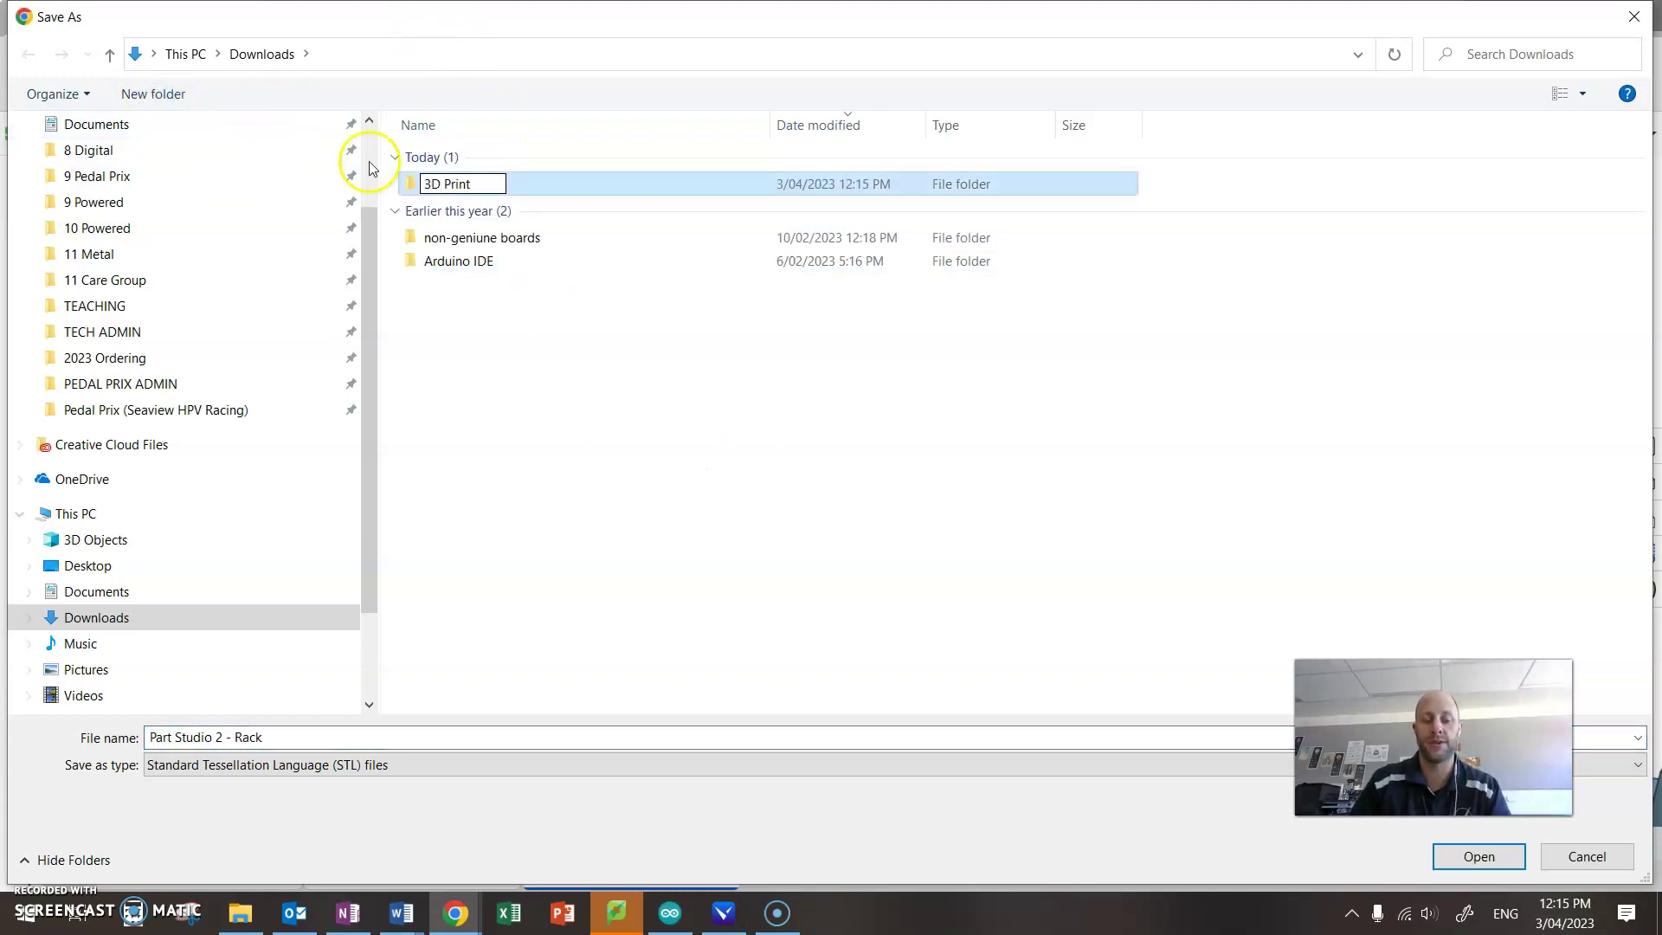
pyautogui.click(480, 223)
pyautogui.doubleClick(425, 182)
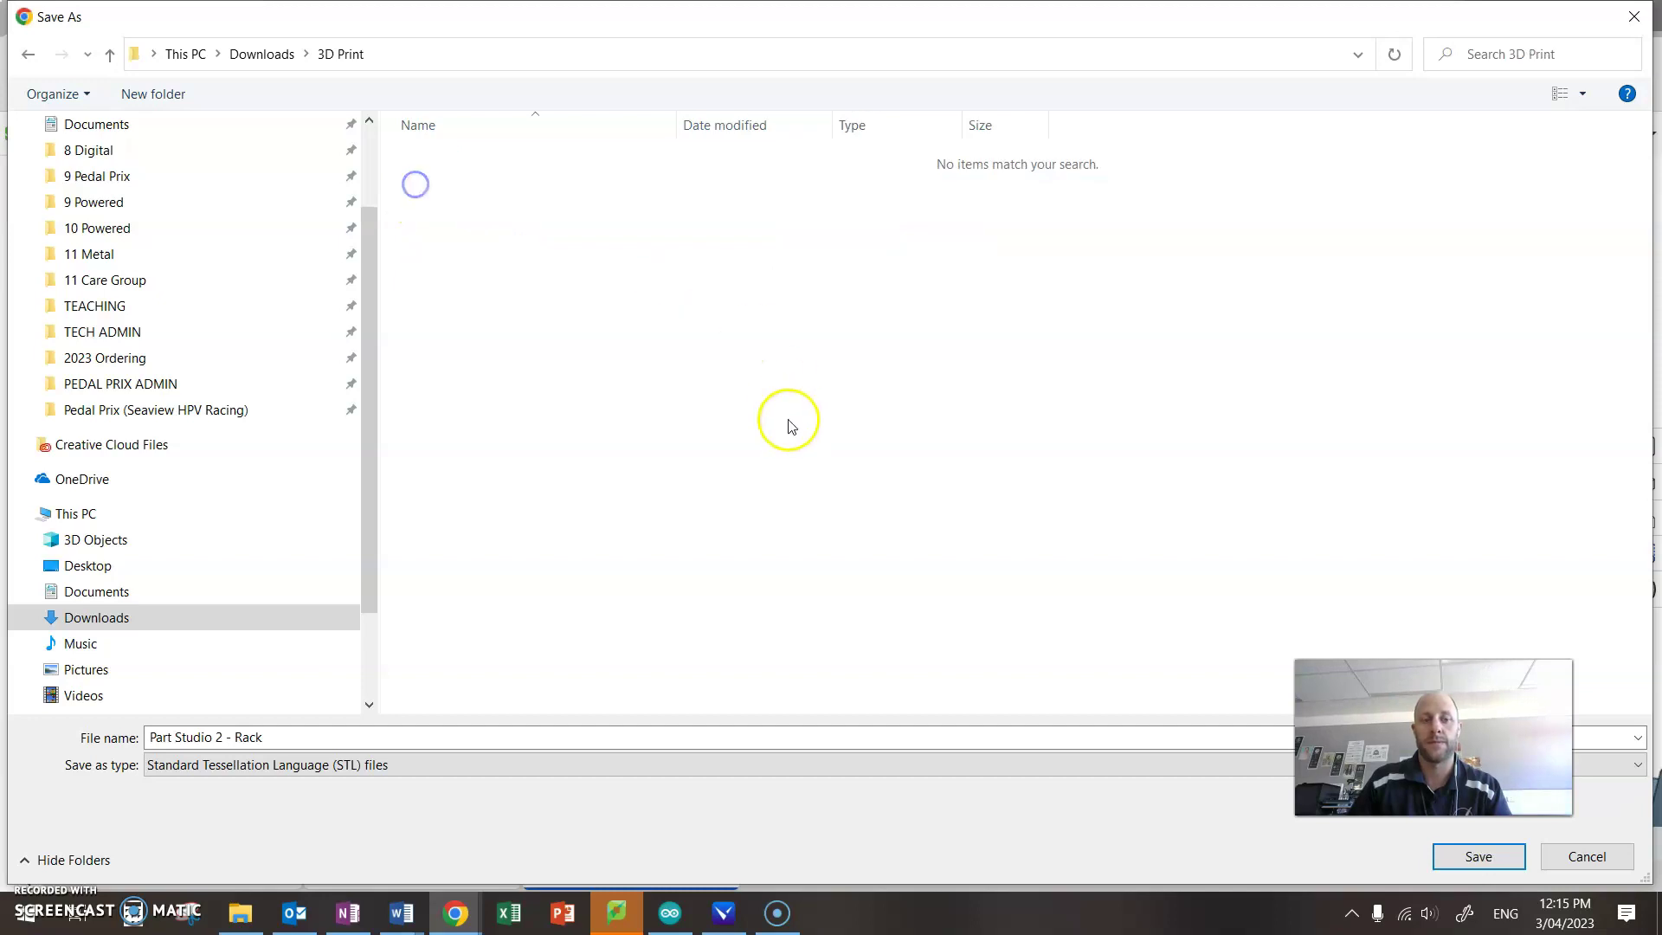
pyautogui.click(1477, 857)
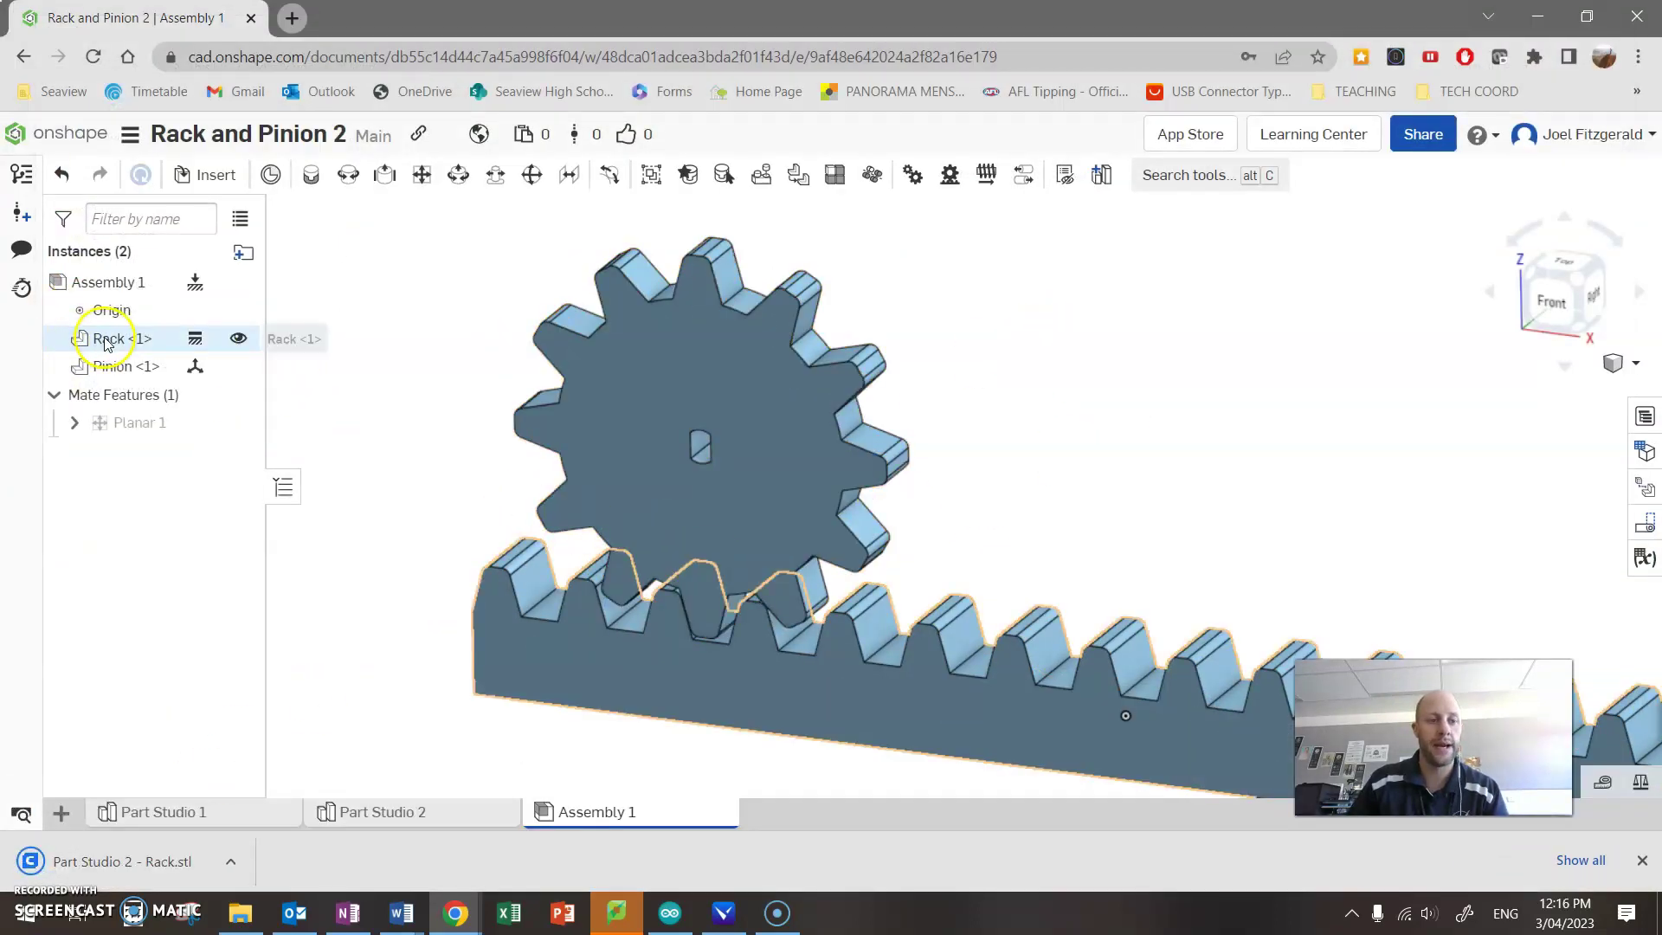
# Step: Export the Pinion instance as a Fine-resolution STL in millimetres and save it as Part Studio 1 - Pinion in the 3D Print folder
pyautogui.rightClick(118, 368)
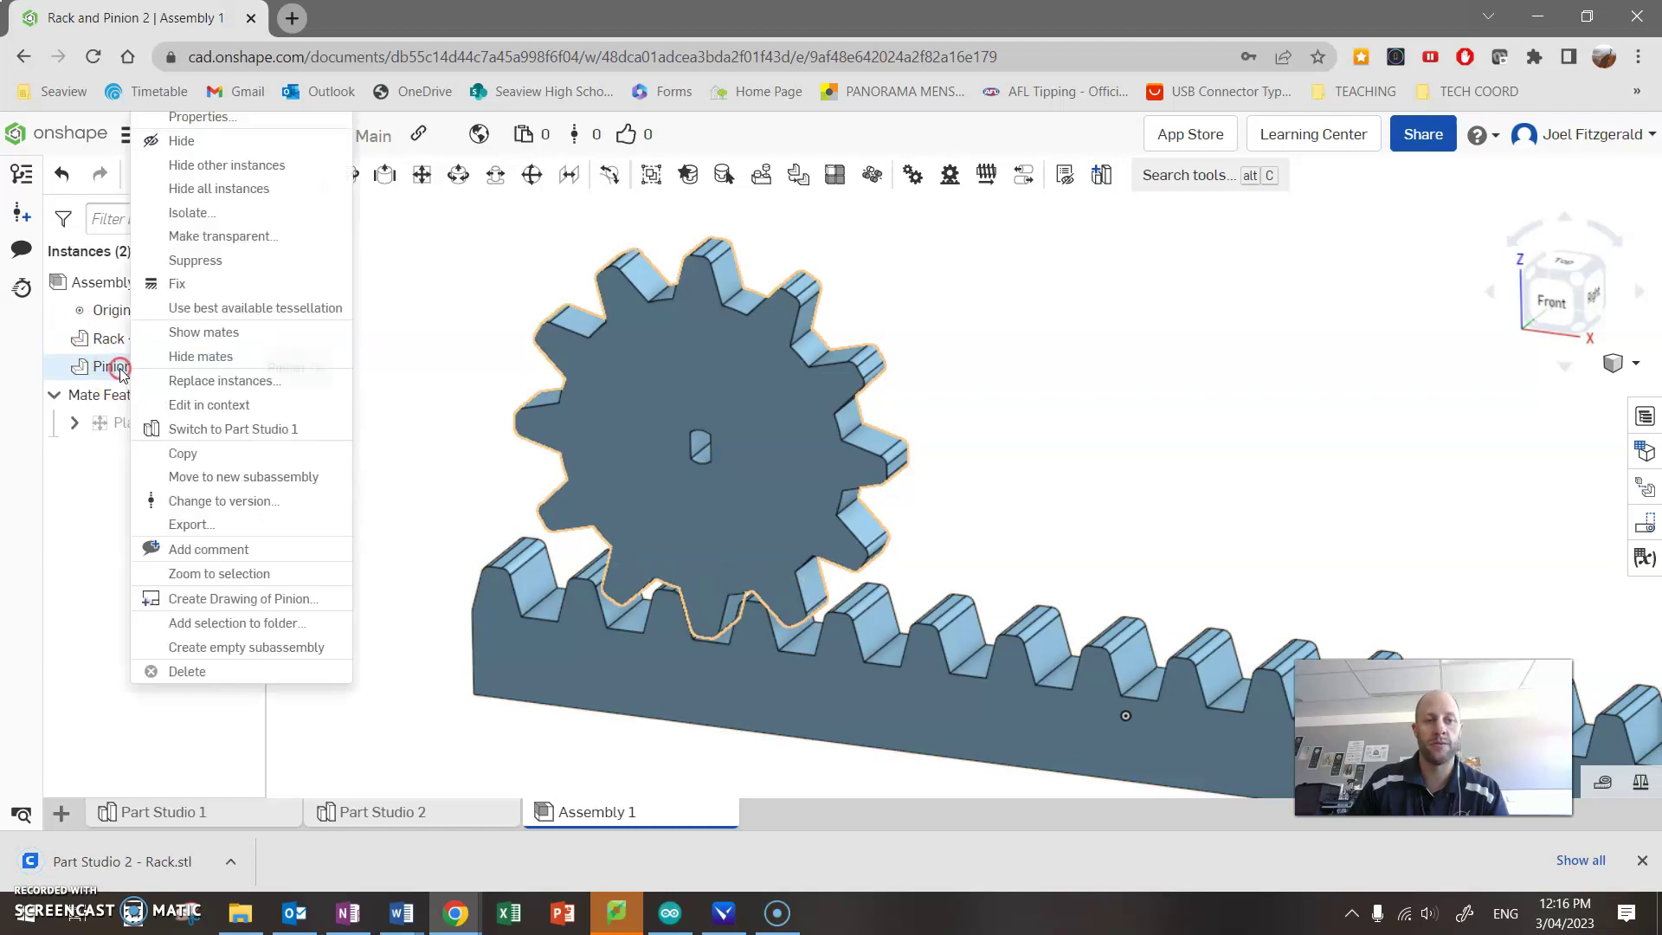
pyautogui.click(192, 524)
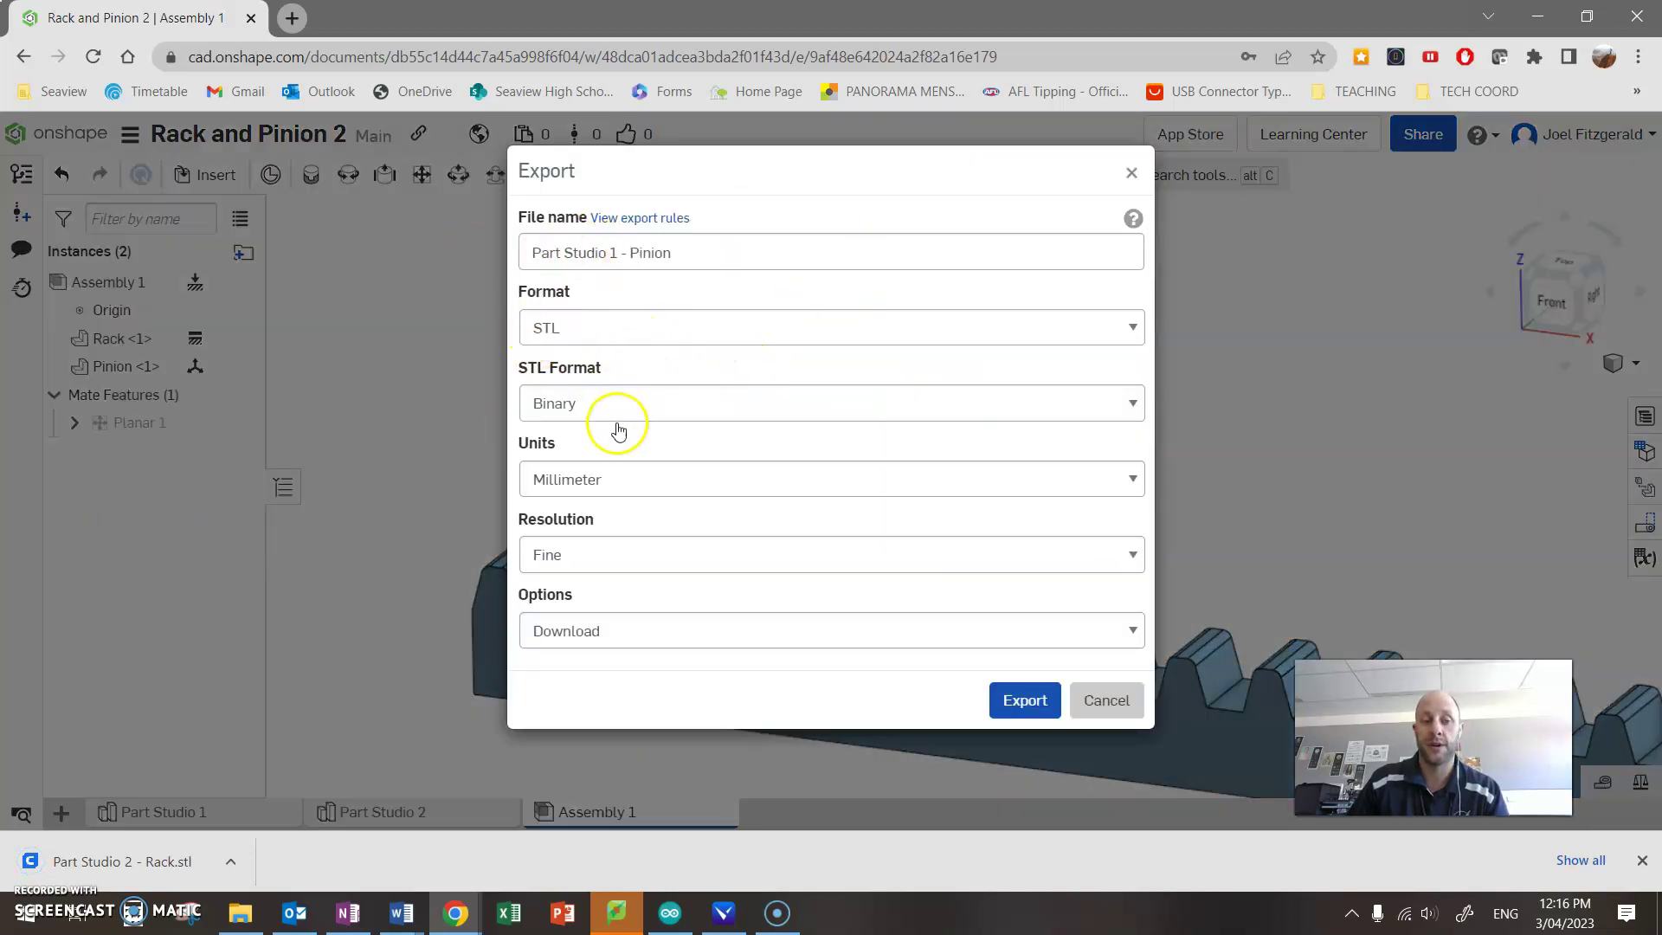
pyautogui.click(1054, 699)
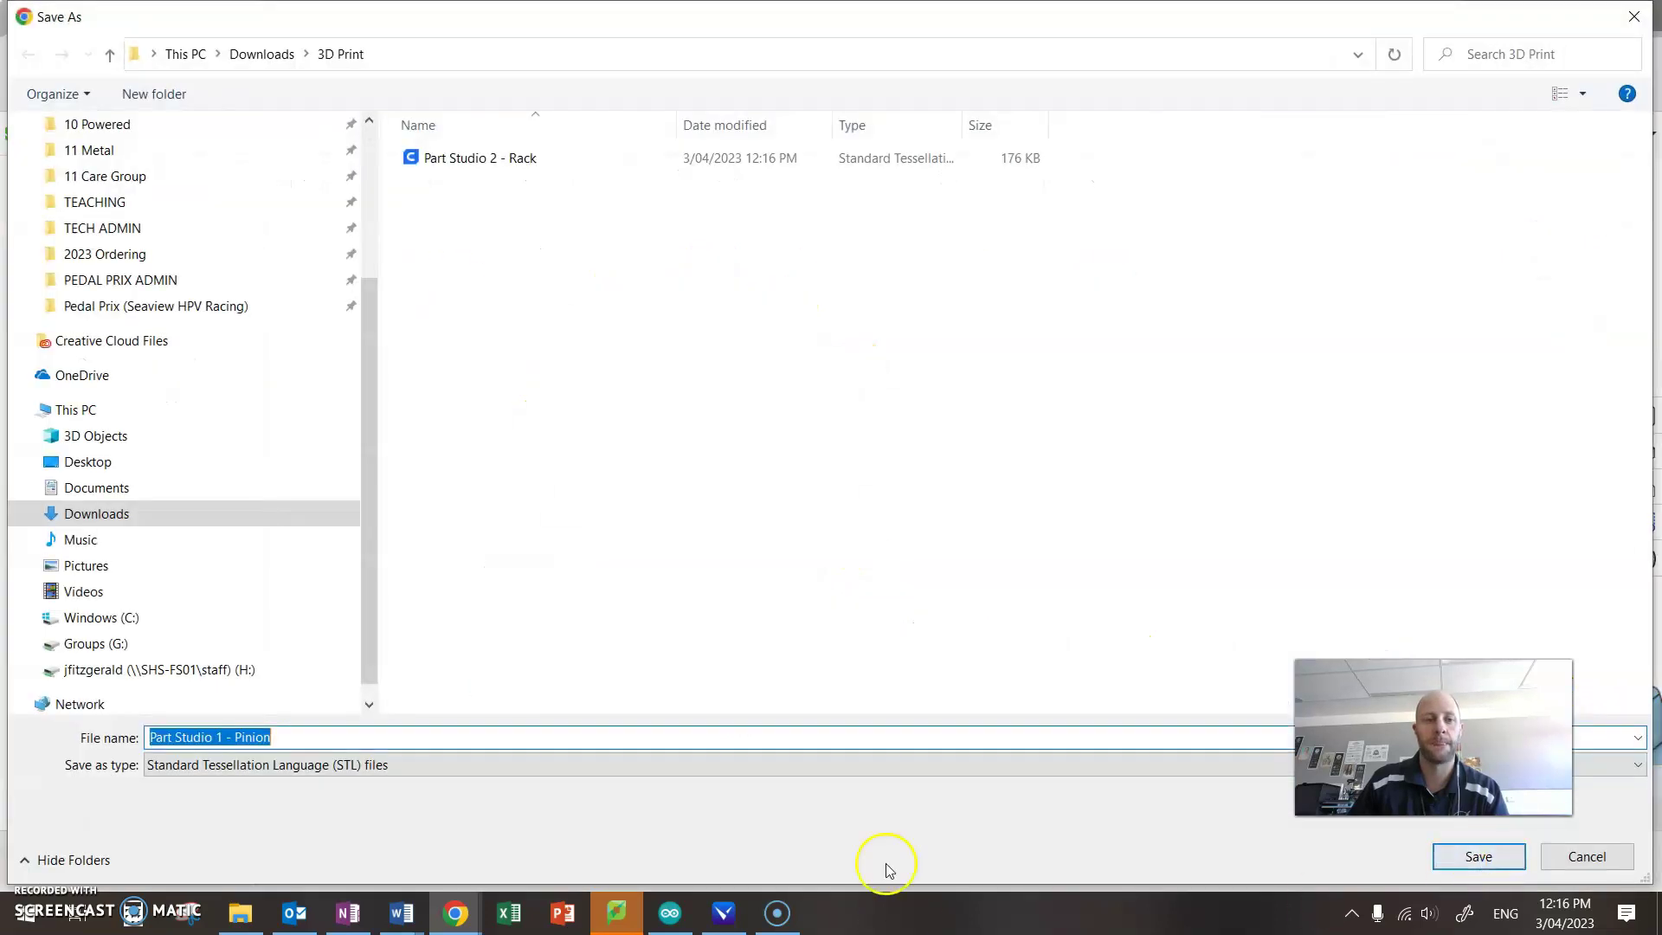
pyautogui.click(1478, 856)
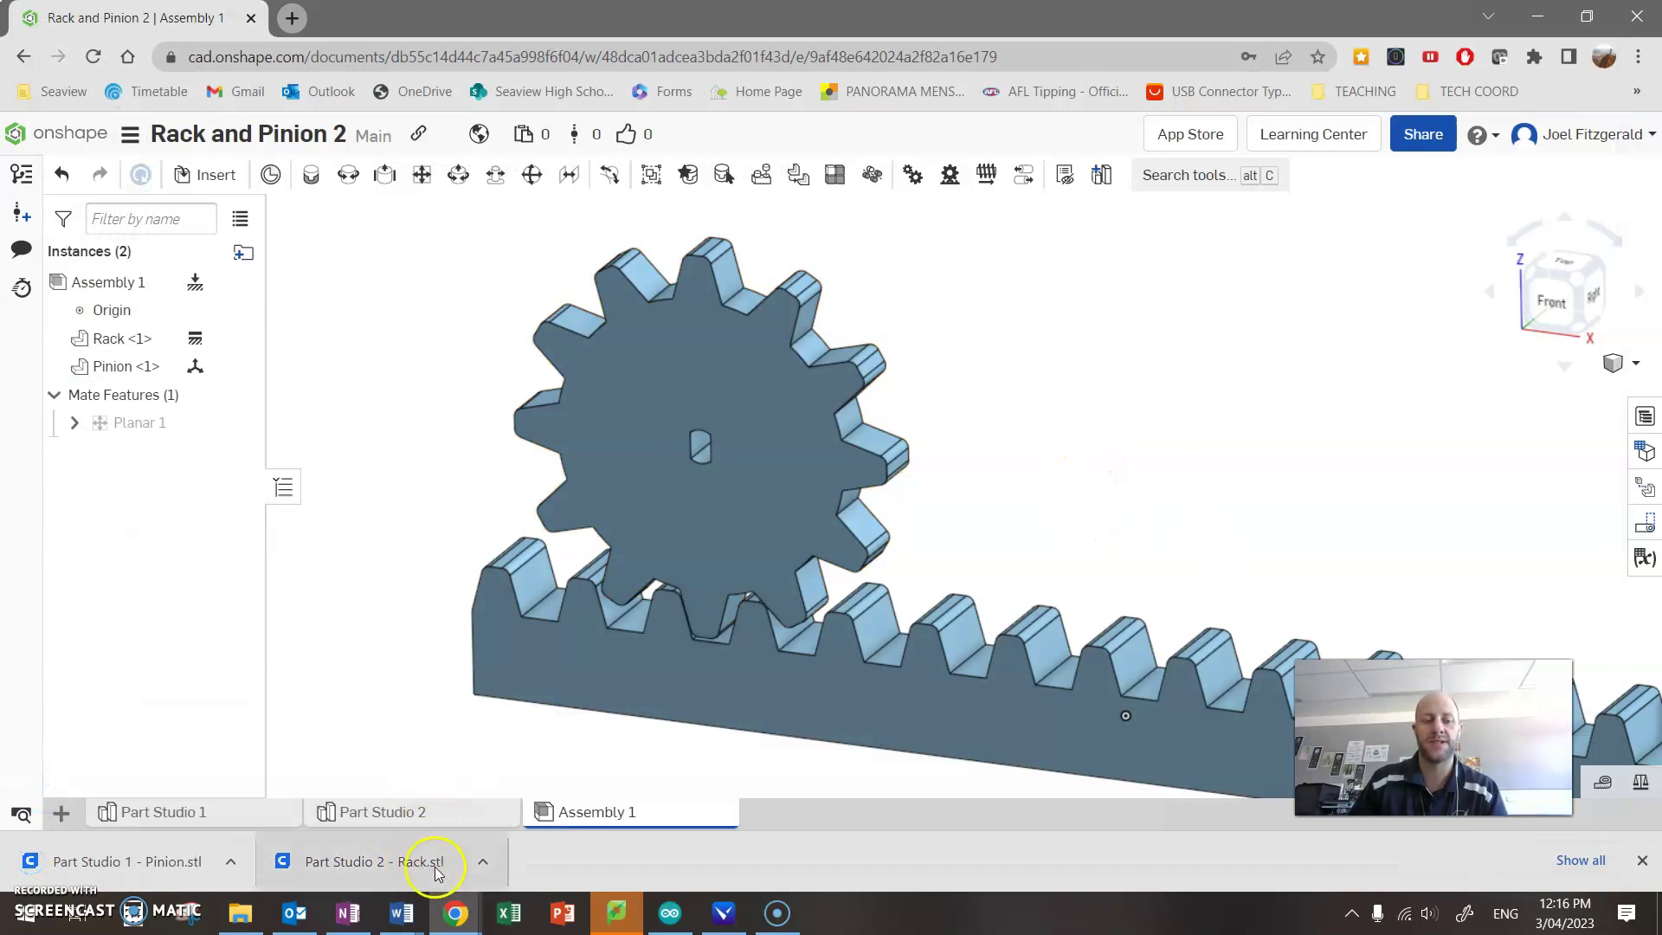
# Step: Examine how the pinion's teeth mesh with the rack, front-on, close up at the contact area and from an oblique angle
pyautogui.click(1115, 478)
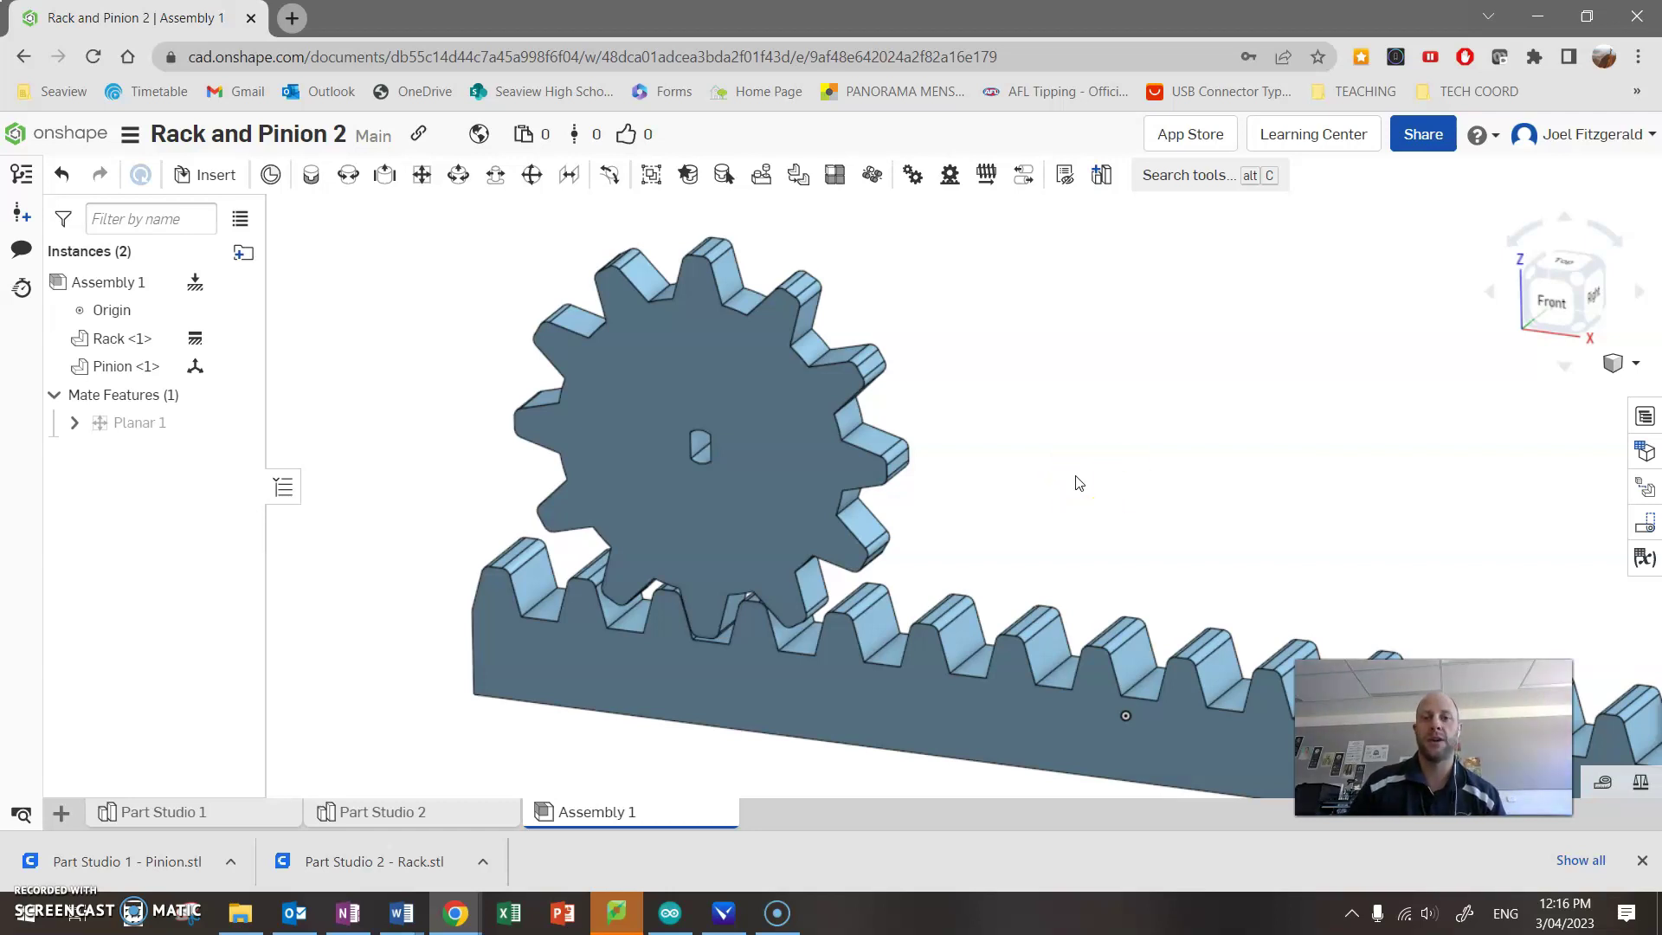
pyautogui.moveTo(1078, 459); pyautogui.dragTo(941, 419, button='right')
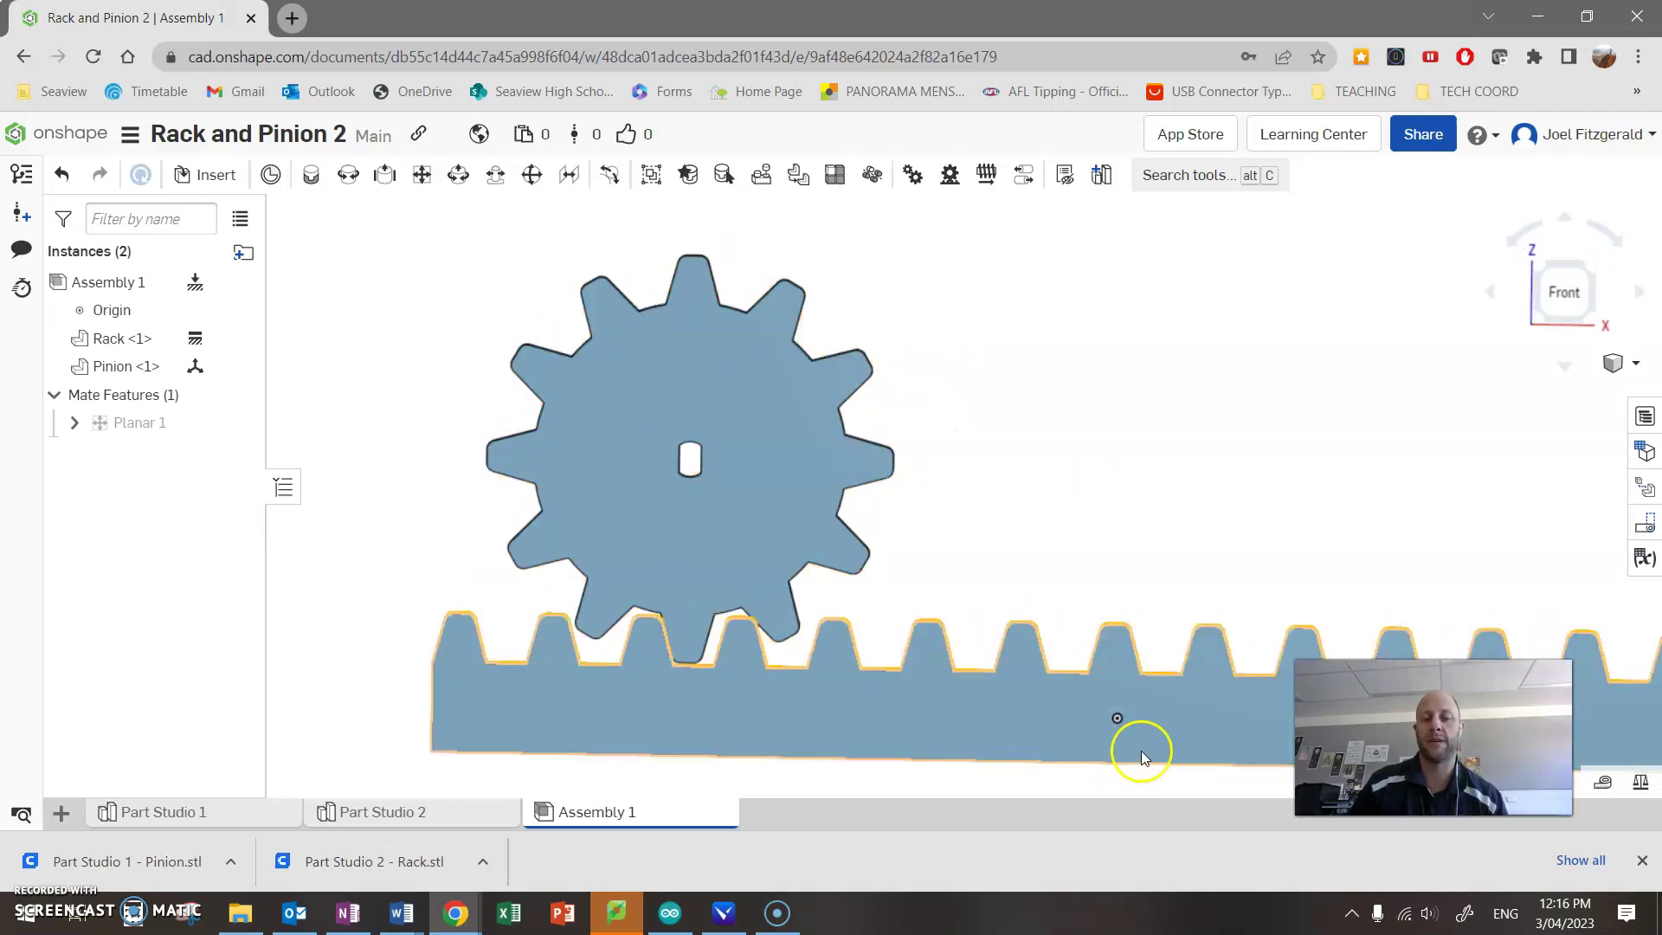
pyautogui.scroll(3, 809, 623)
pyautogui.scroll(3, 554, 572)
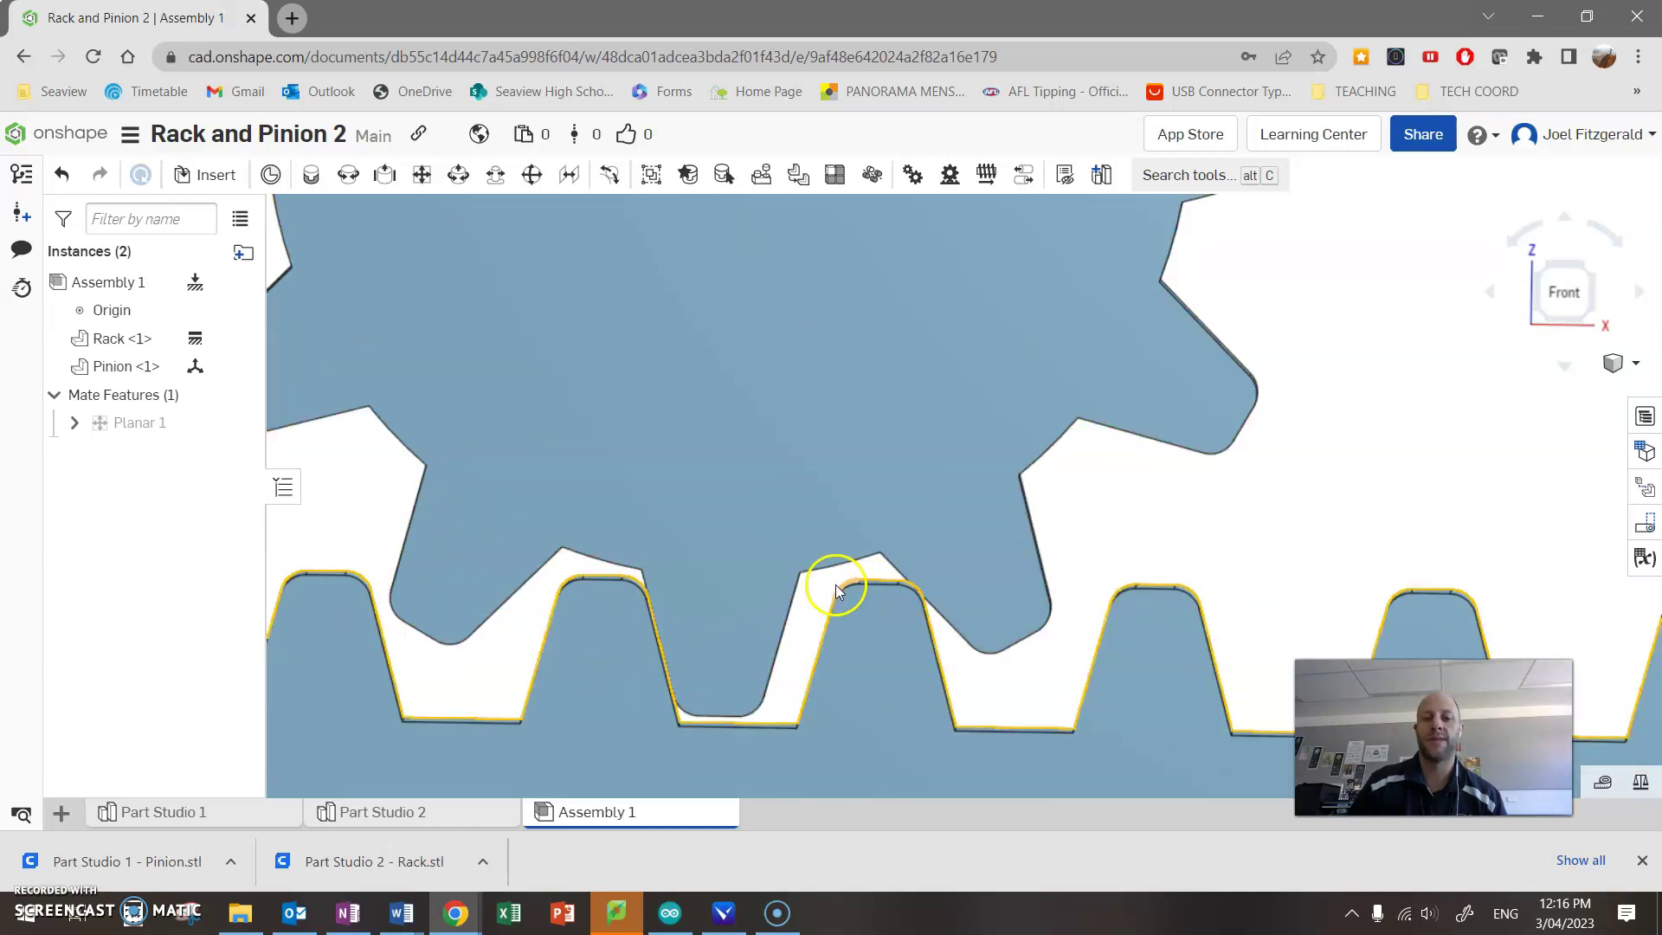
pyautogui.scroll(-5, 961, 542)
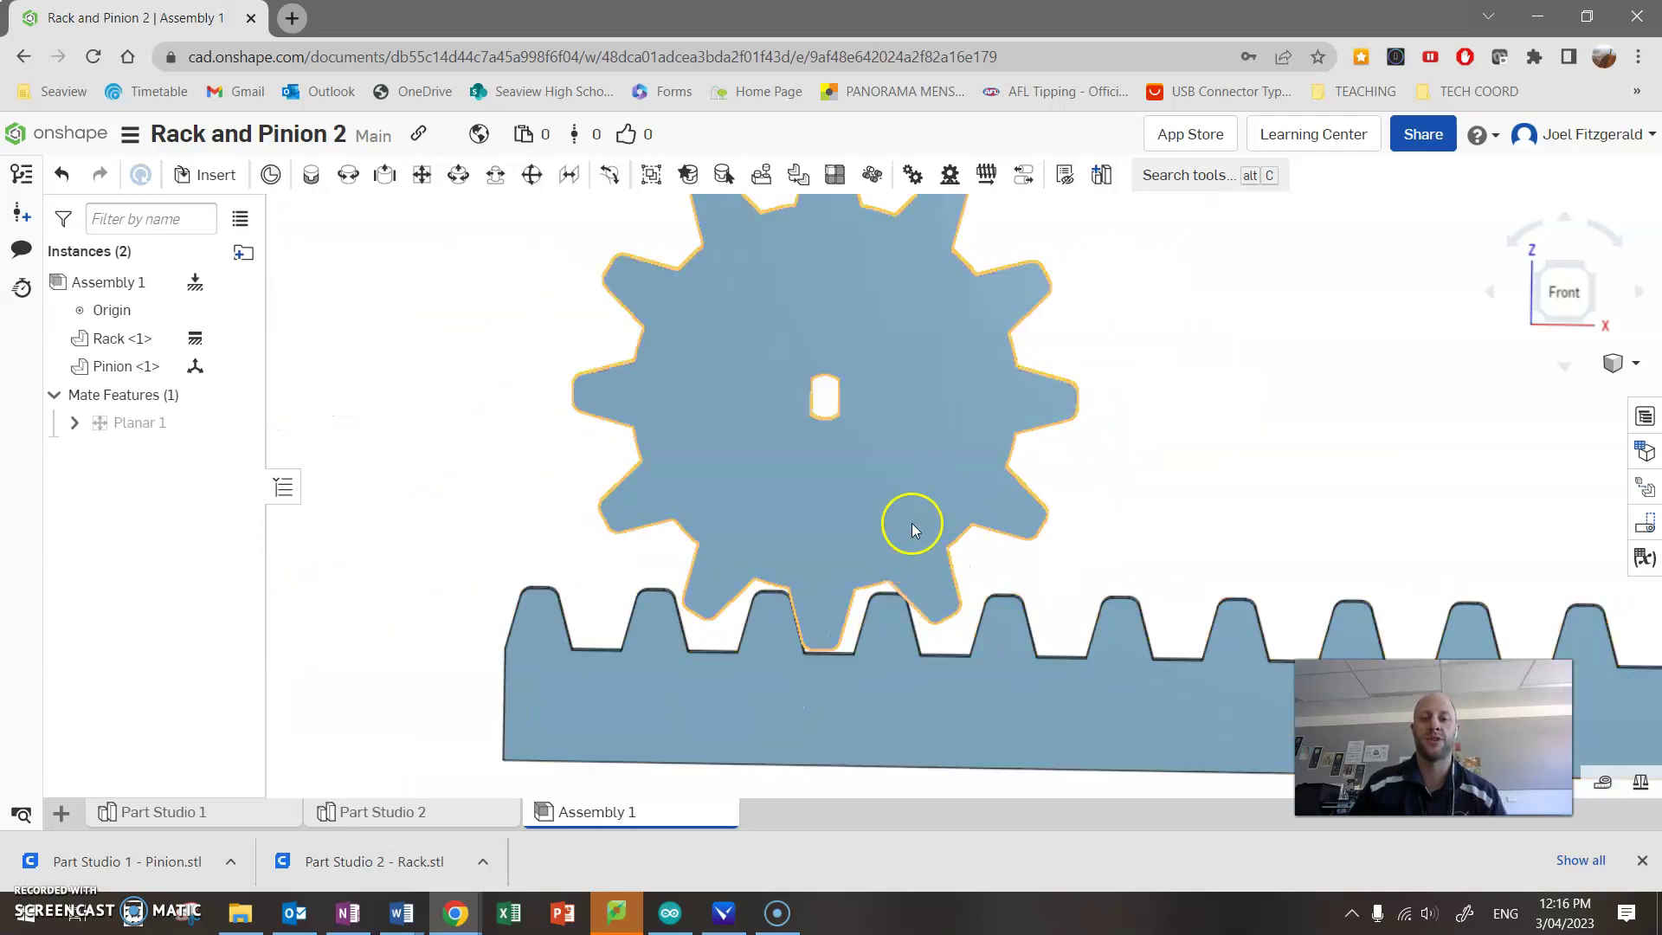
pyautogui.scroll(1, 1353, 554)
pyautogui.moveTo(1133, 516)
pyautogui.mouseDown(button='right')
pyautogui.moveTo(1131, 497)
pyautogui.moveTo(1135, 516)
pyautogui.mouseUp(button='right')
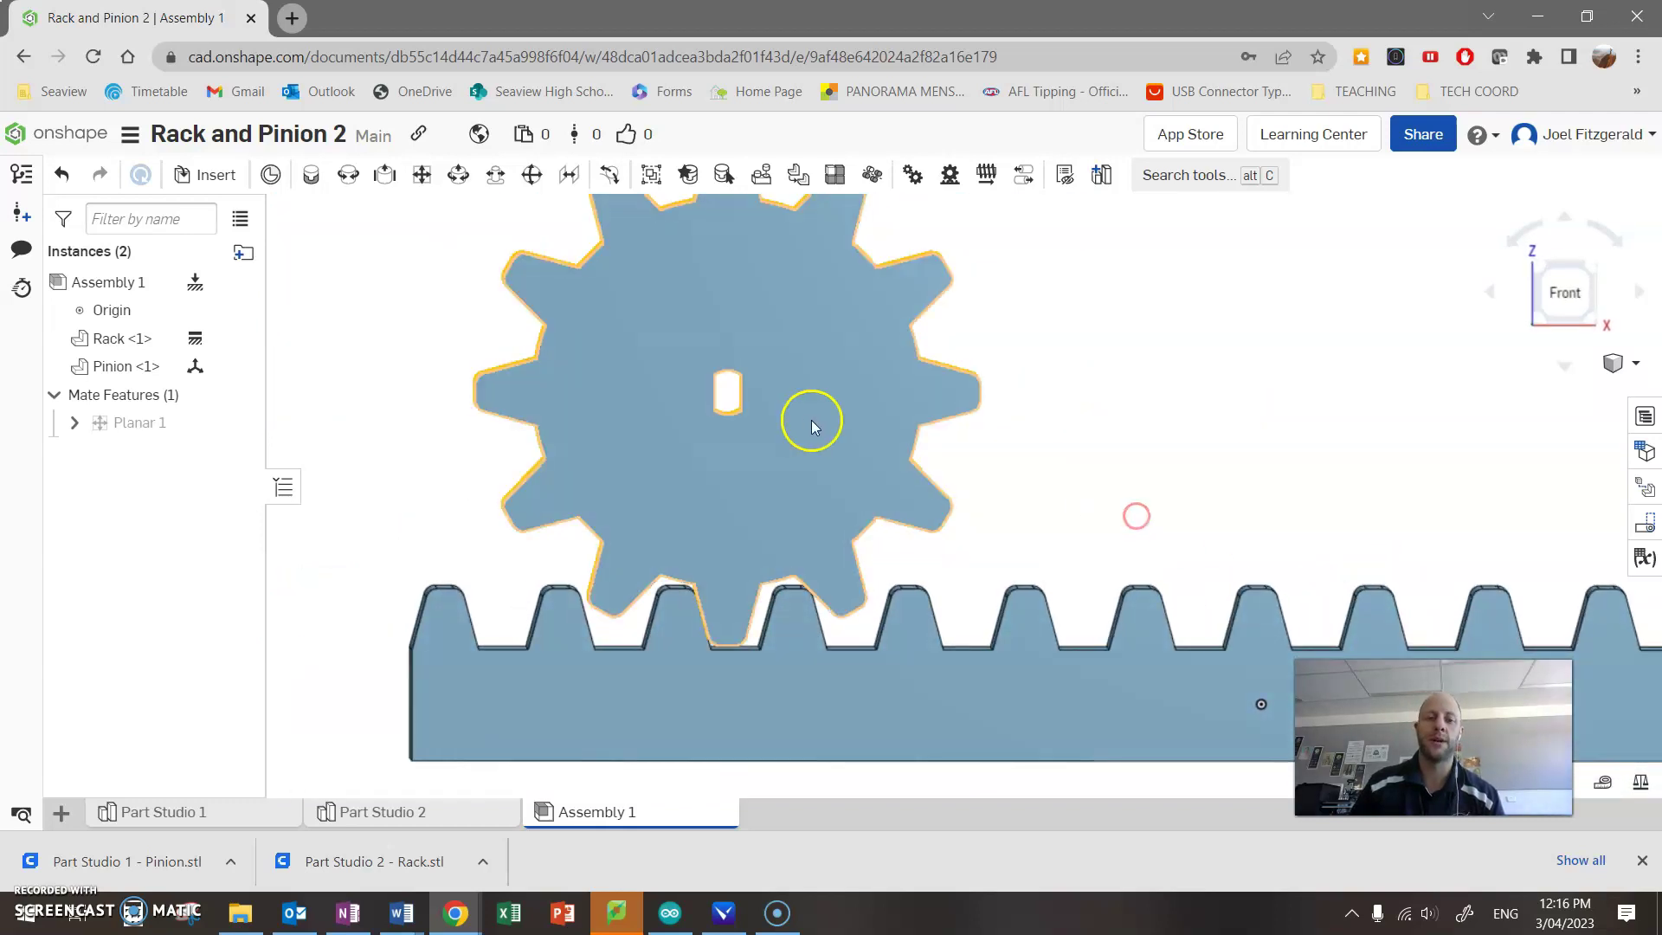
pyautogui.scroll(3, 714, 364)
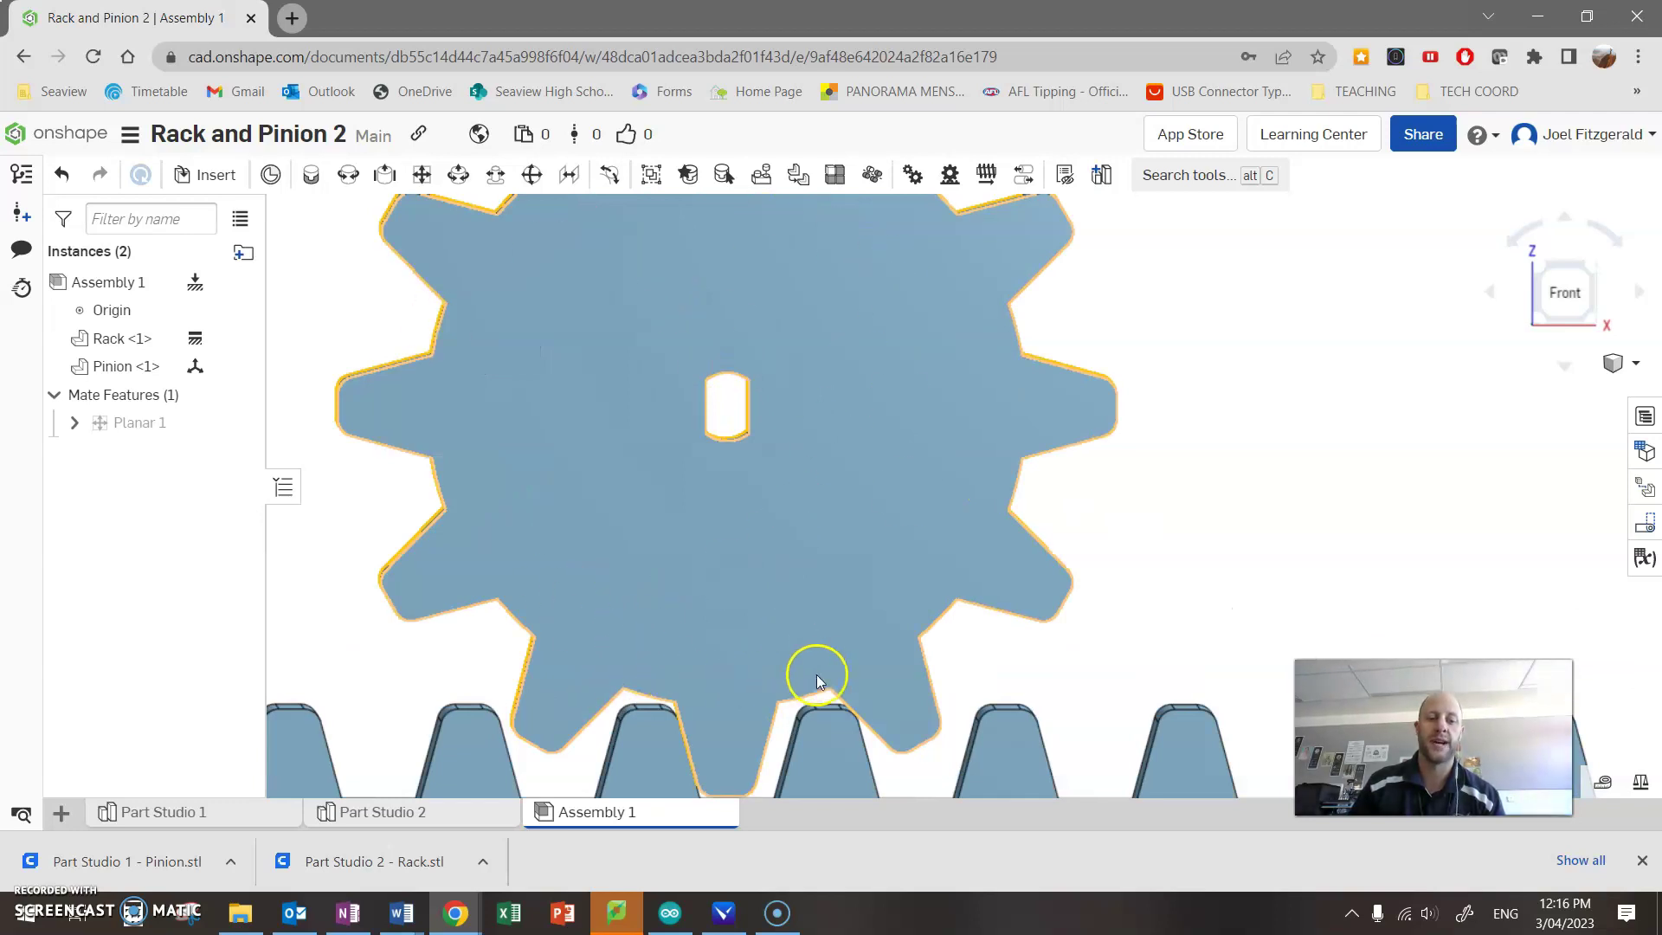
pyautogui.scroll(-3, 896, 646)
pyautogui.moveTo(1004, 630); pyautogui.dragTo(1003, 619, button='right')
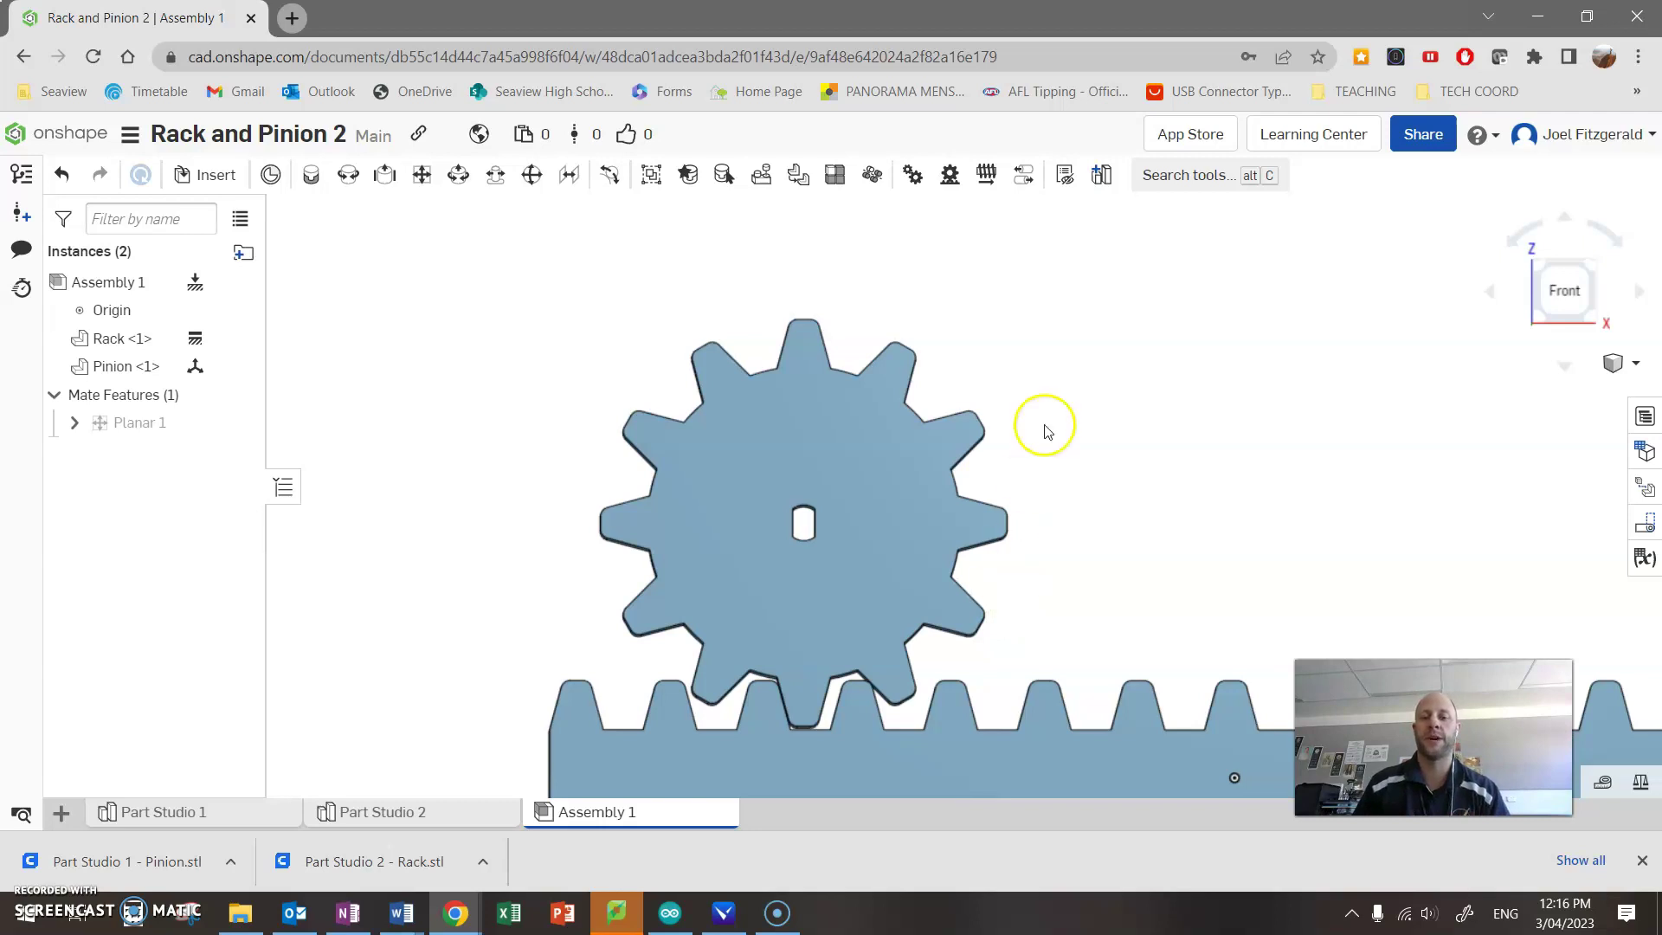
pyautogui.moveTo(1018, 519); pyautogui.dragTo(1201, 572, button='right')
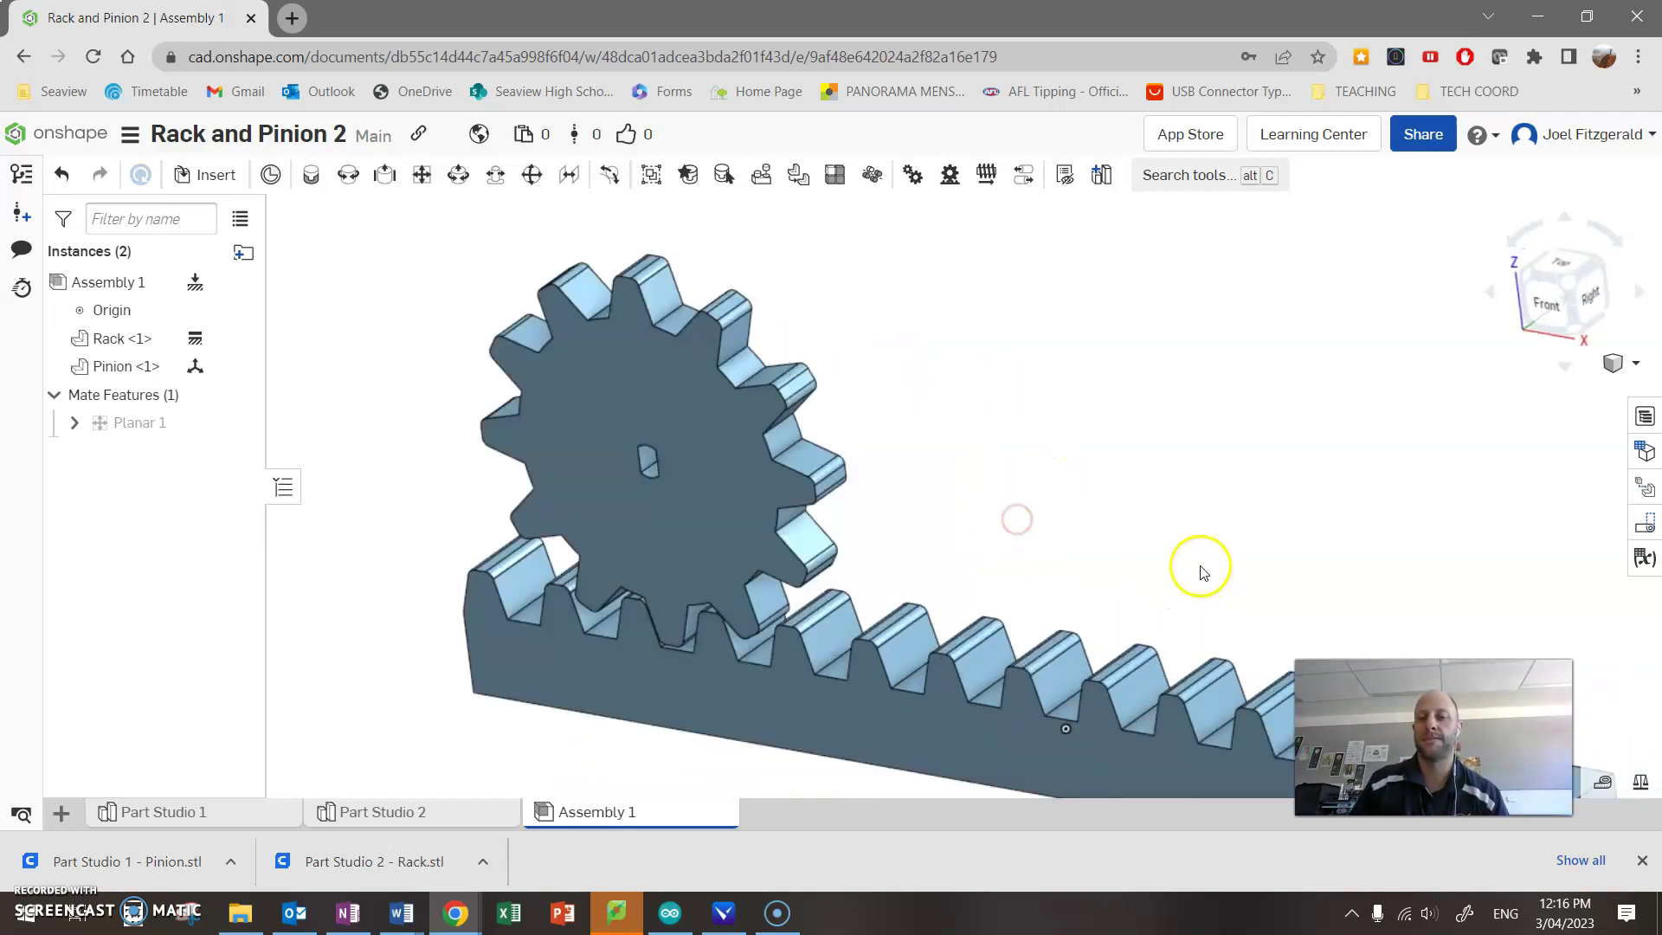